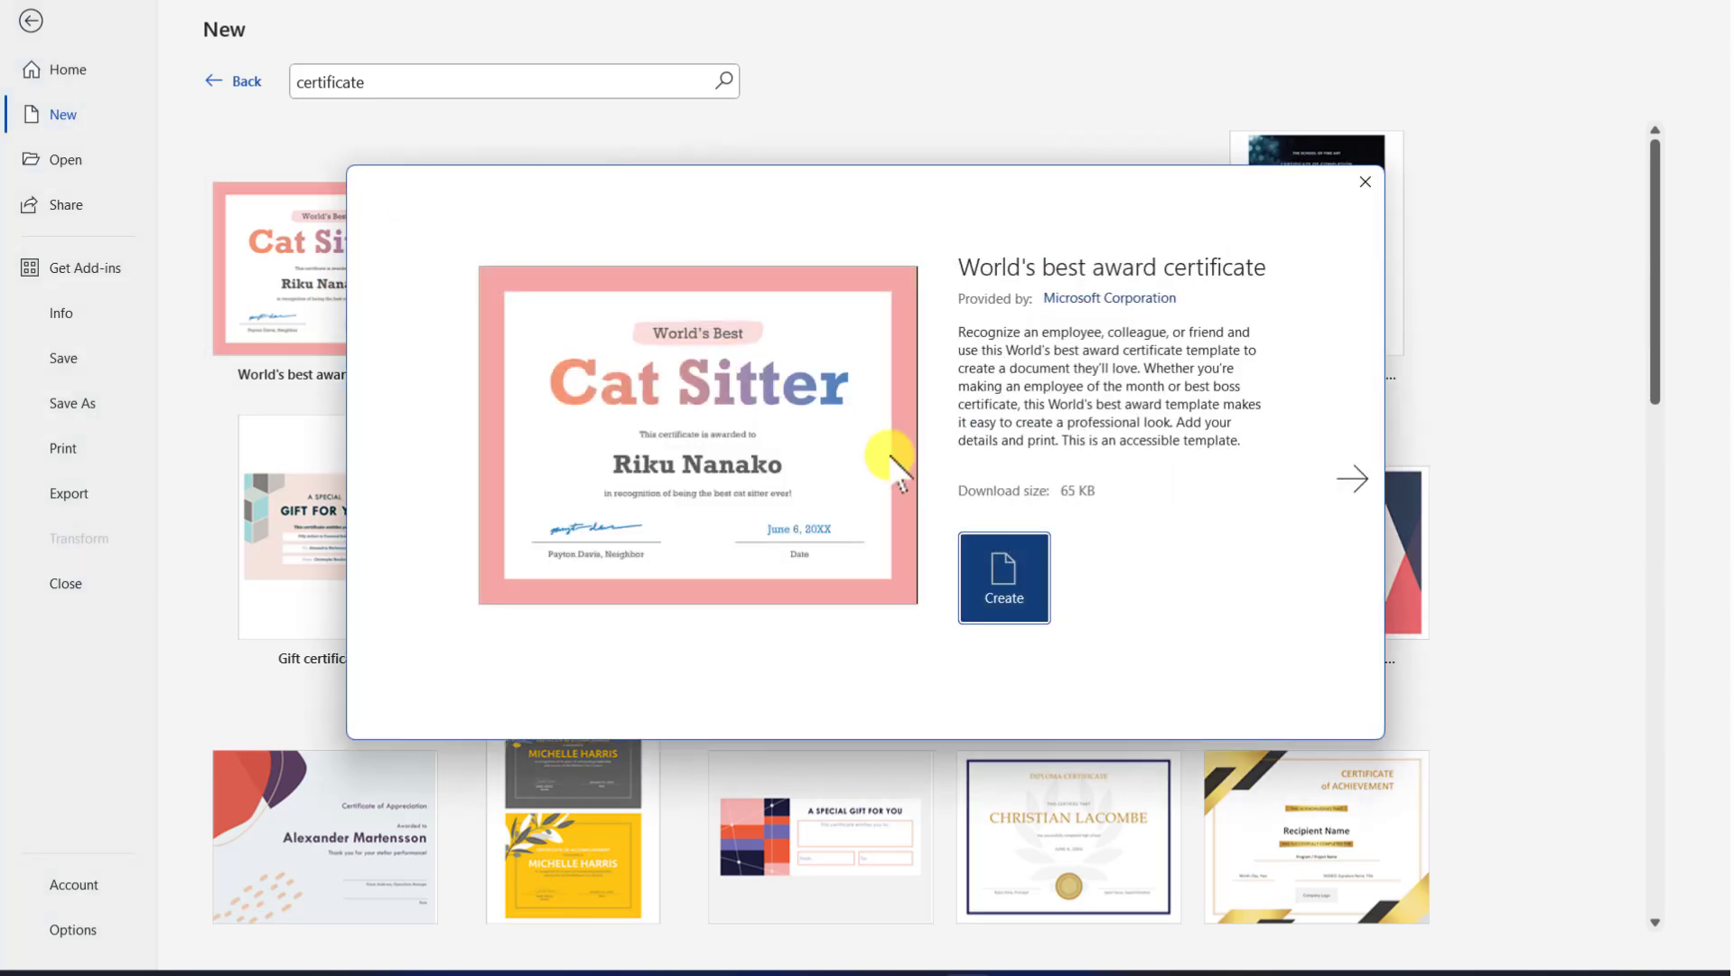
# Create the pink certificate from the template and retitle it 'SSW Education', shrunk to fit one line
pyautogui.click(1016, 578)
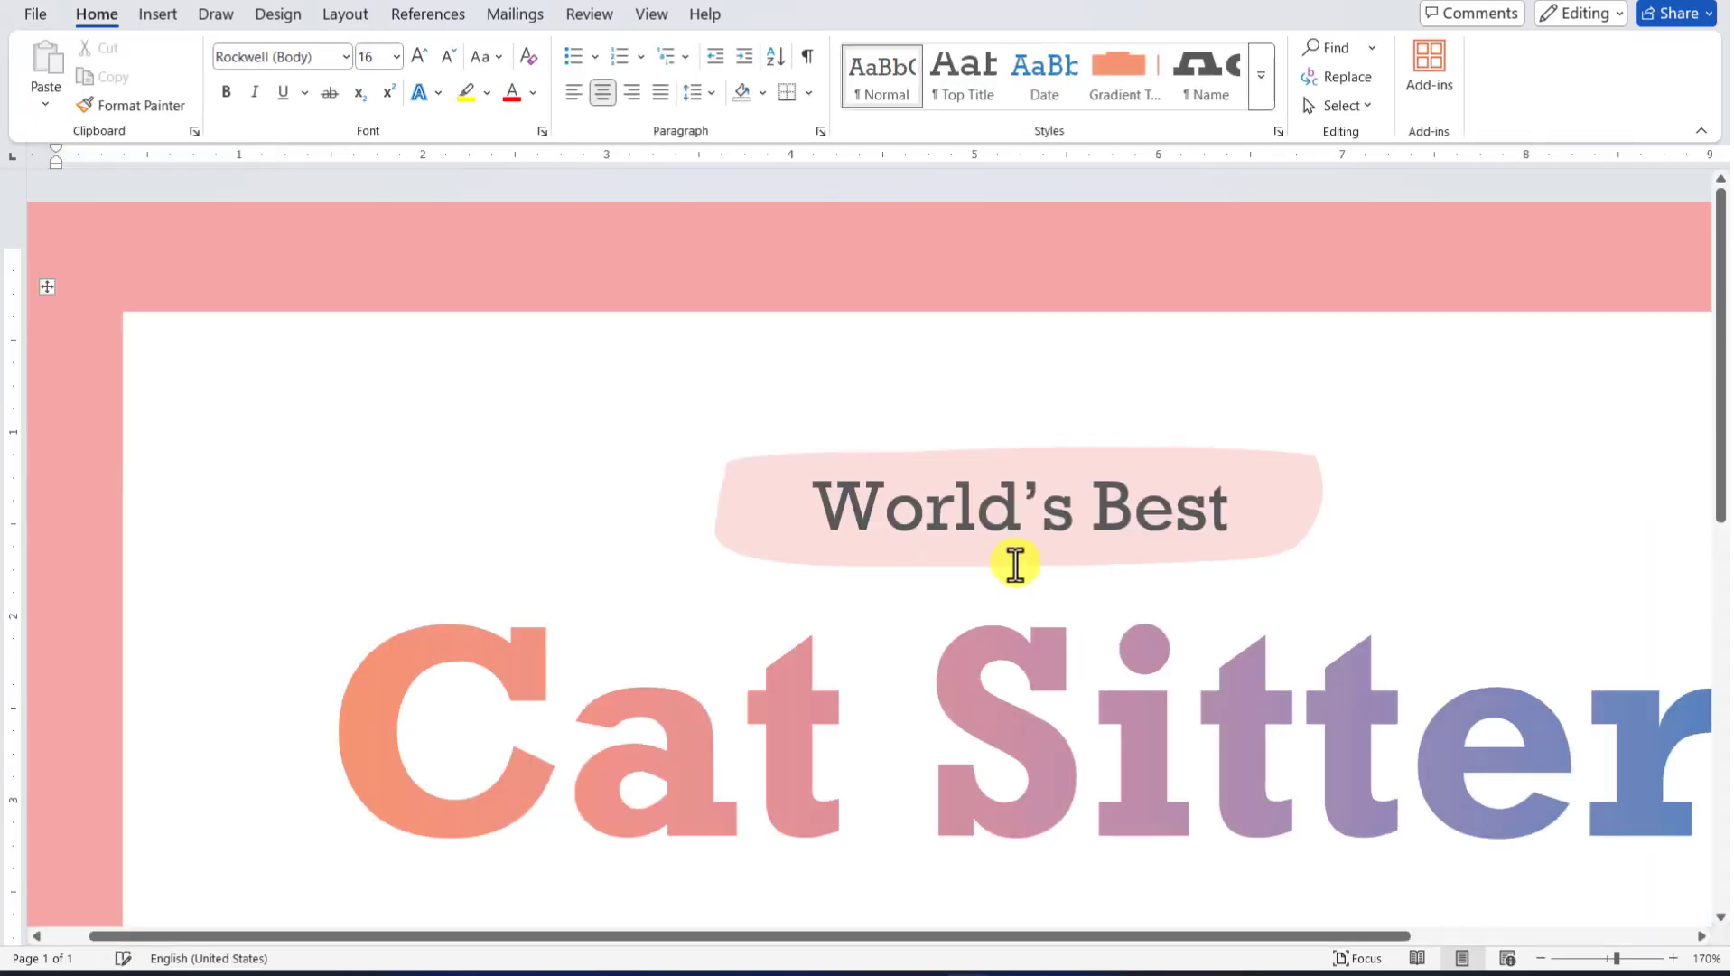
pyautogui.scroll(-8, 909, 454)
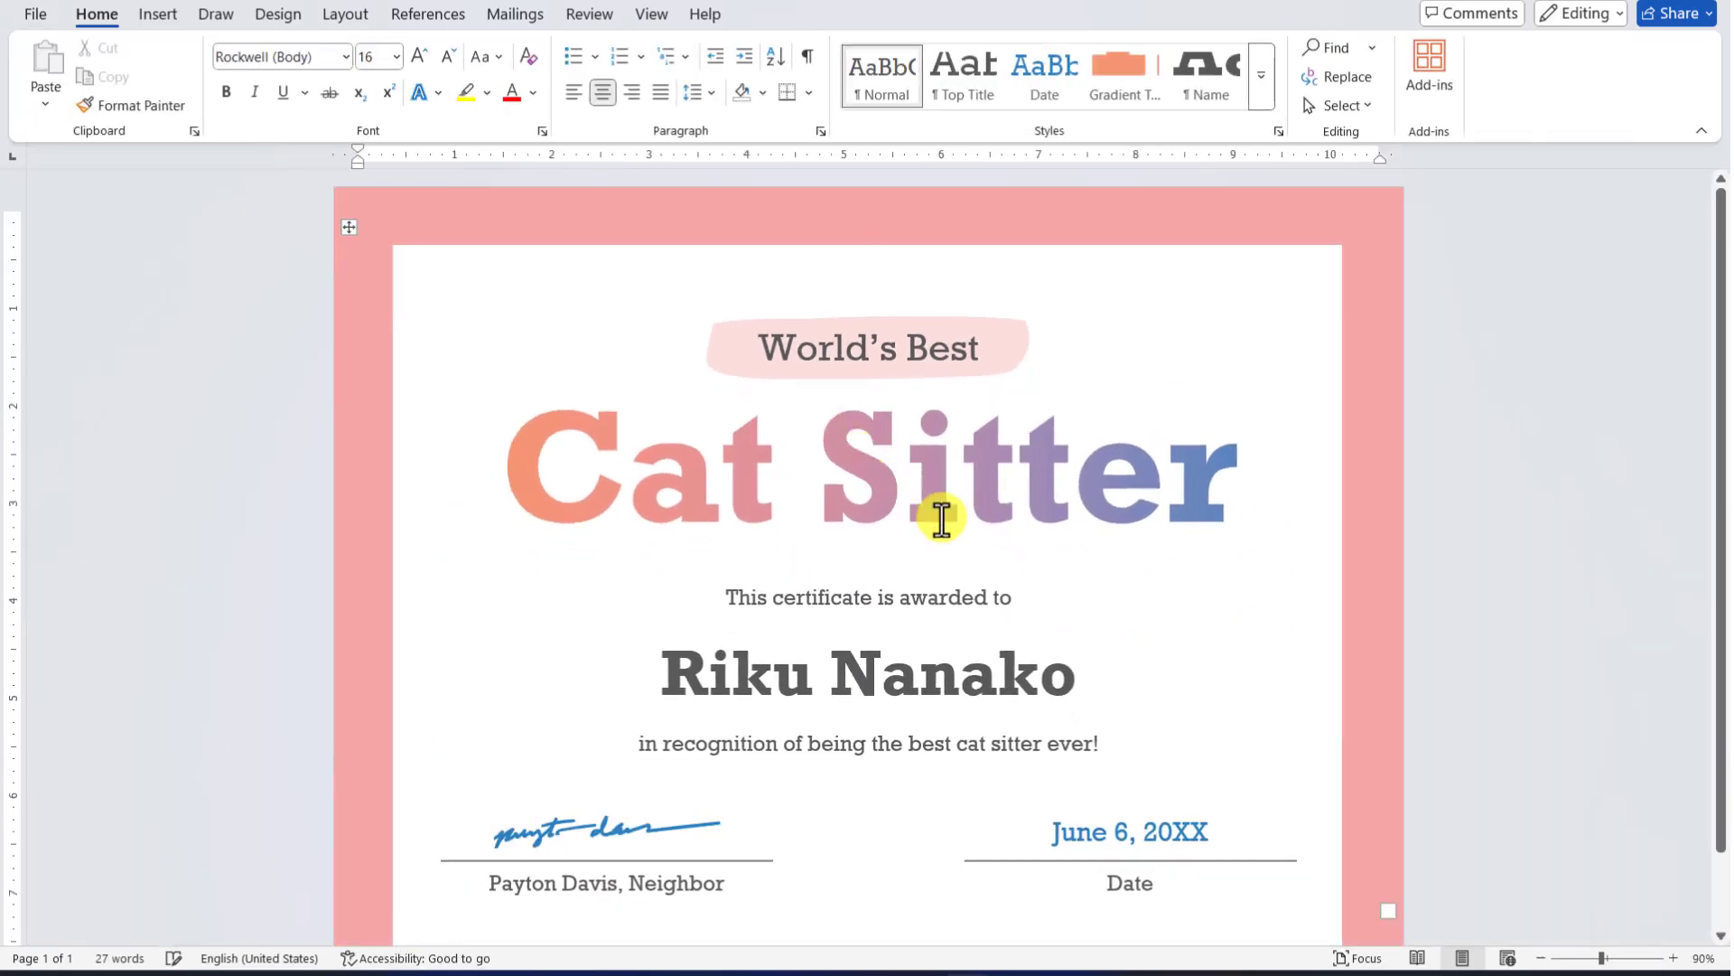
pyautogui.scroll(-1, 937, 515)
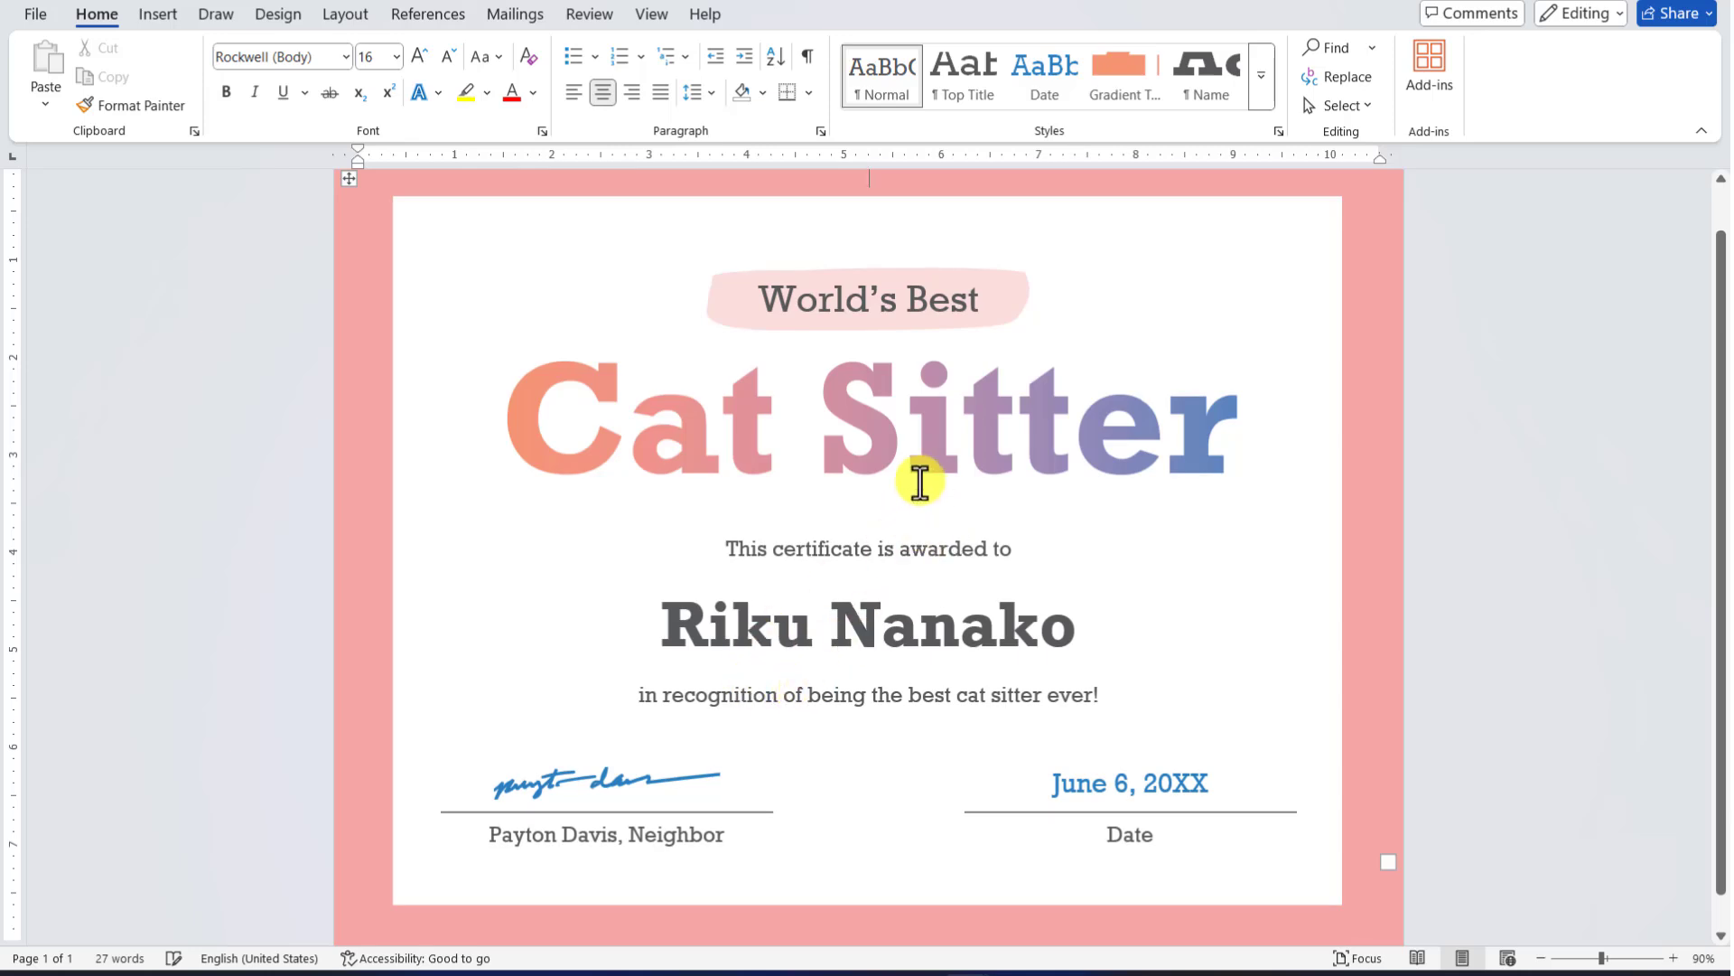
pyautogui.tripleClick(898, 437)
pyautogui.moveTo(913, 464); pyautogui.dragTo(928, 473)
pyautogui.write('SSW')
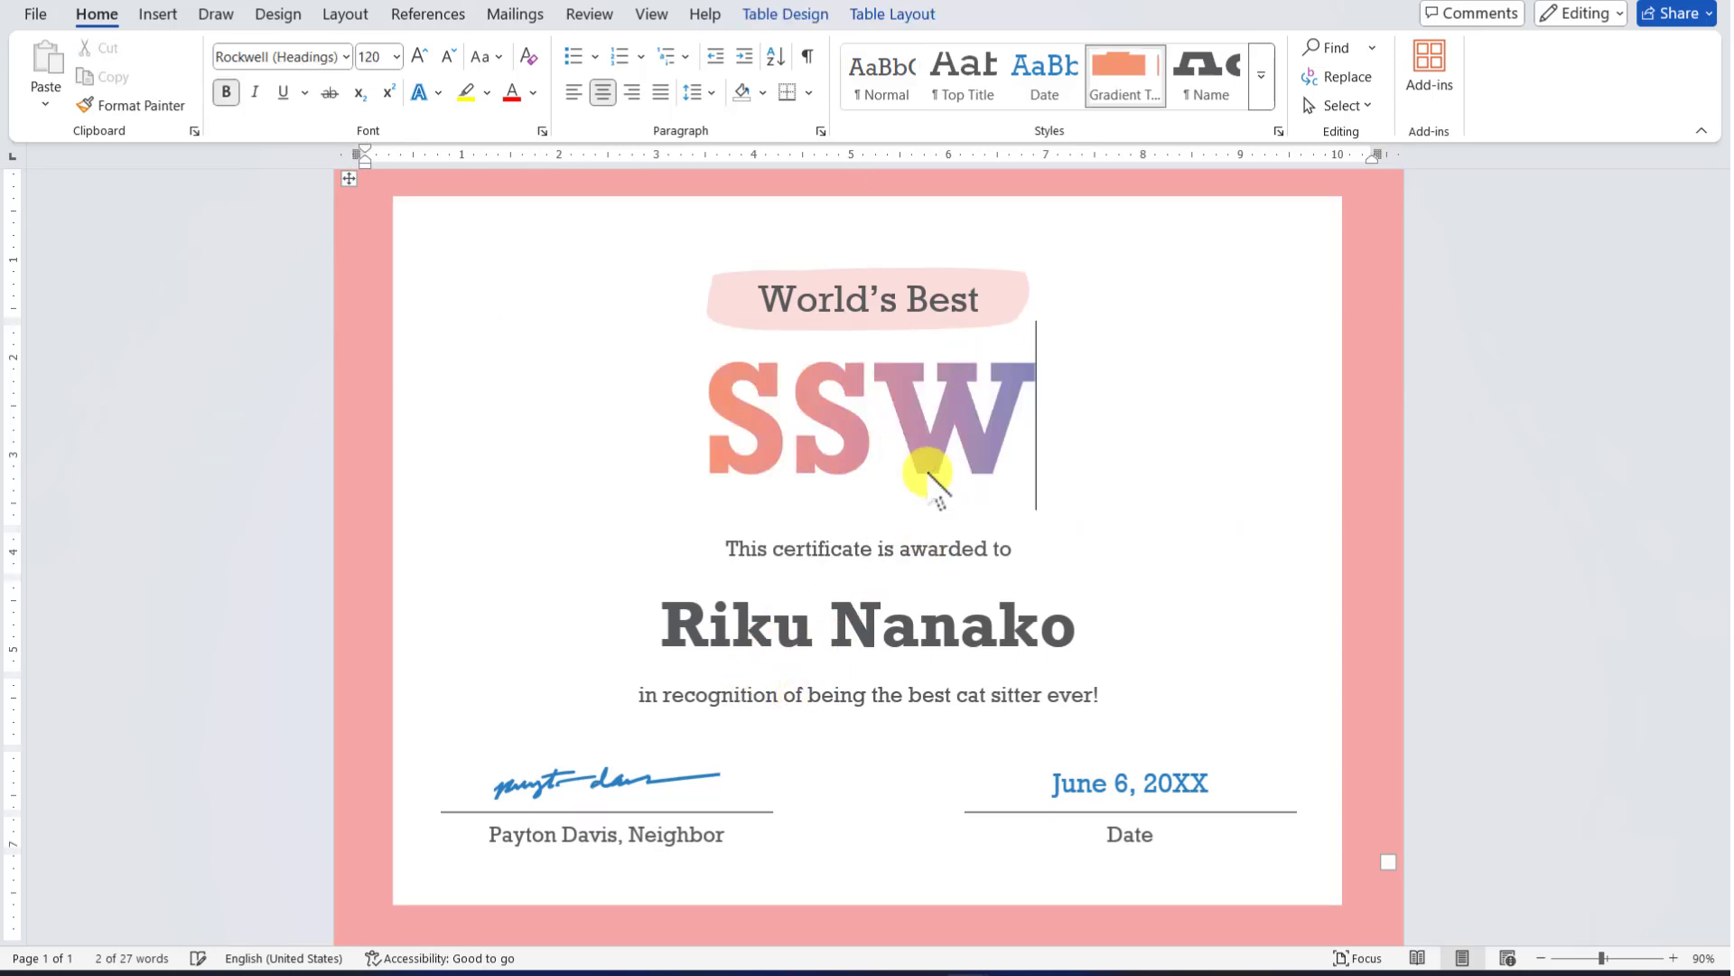
pyautogui.write(' Education')
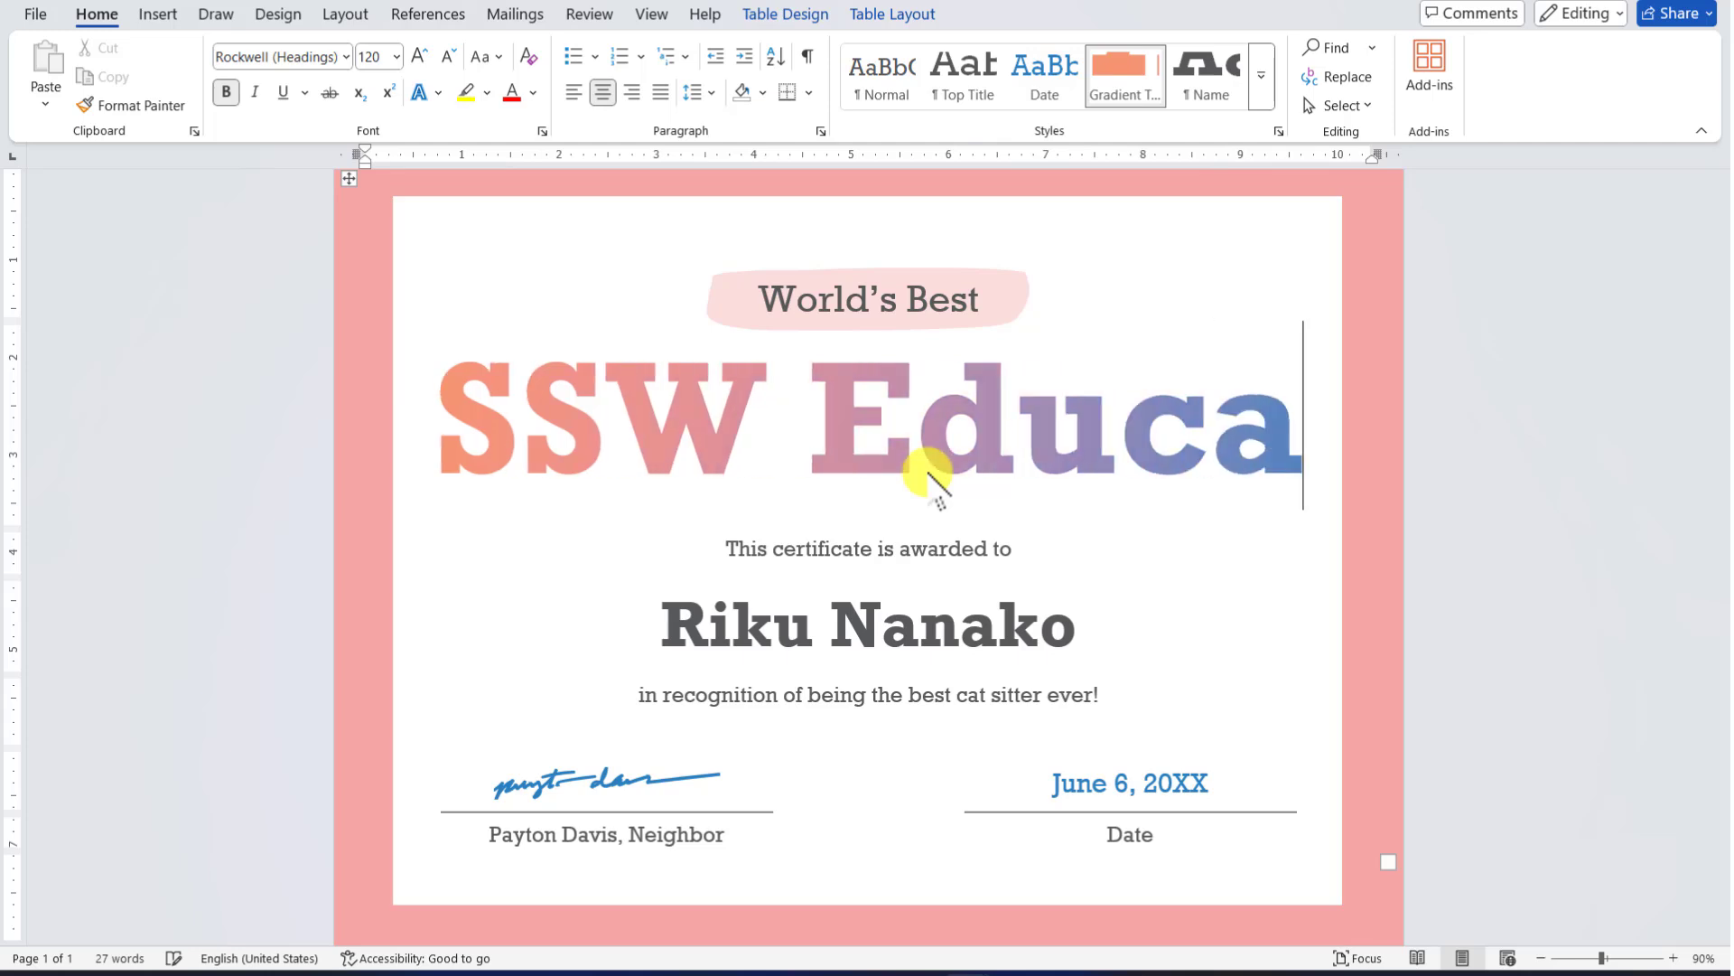
pyautogui.tripleClick(926, 471)
pyautogui.hotkey('ctrl', 'shift', ',')
pyautogui.hotkey('ctrl', 'shift', ',')
pyautogui.hotkey('ctrl', 'shift', ',')
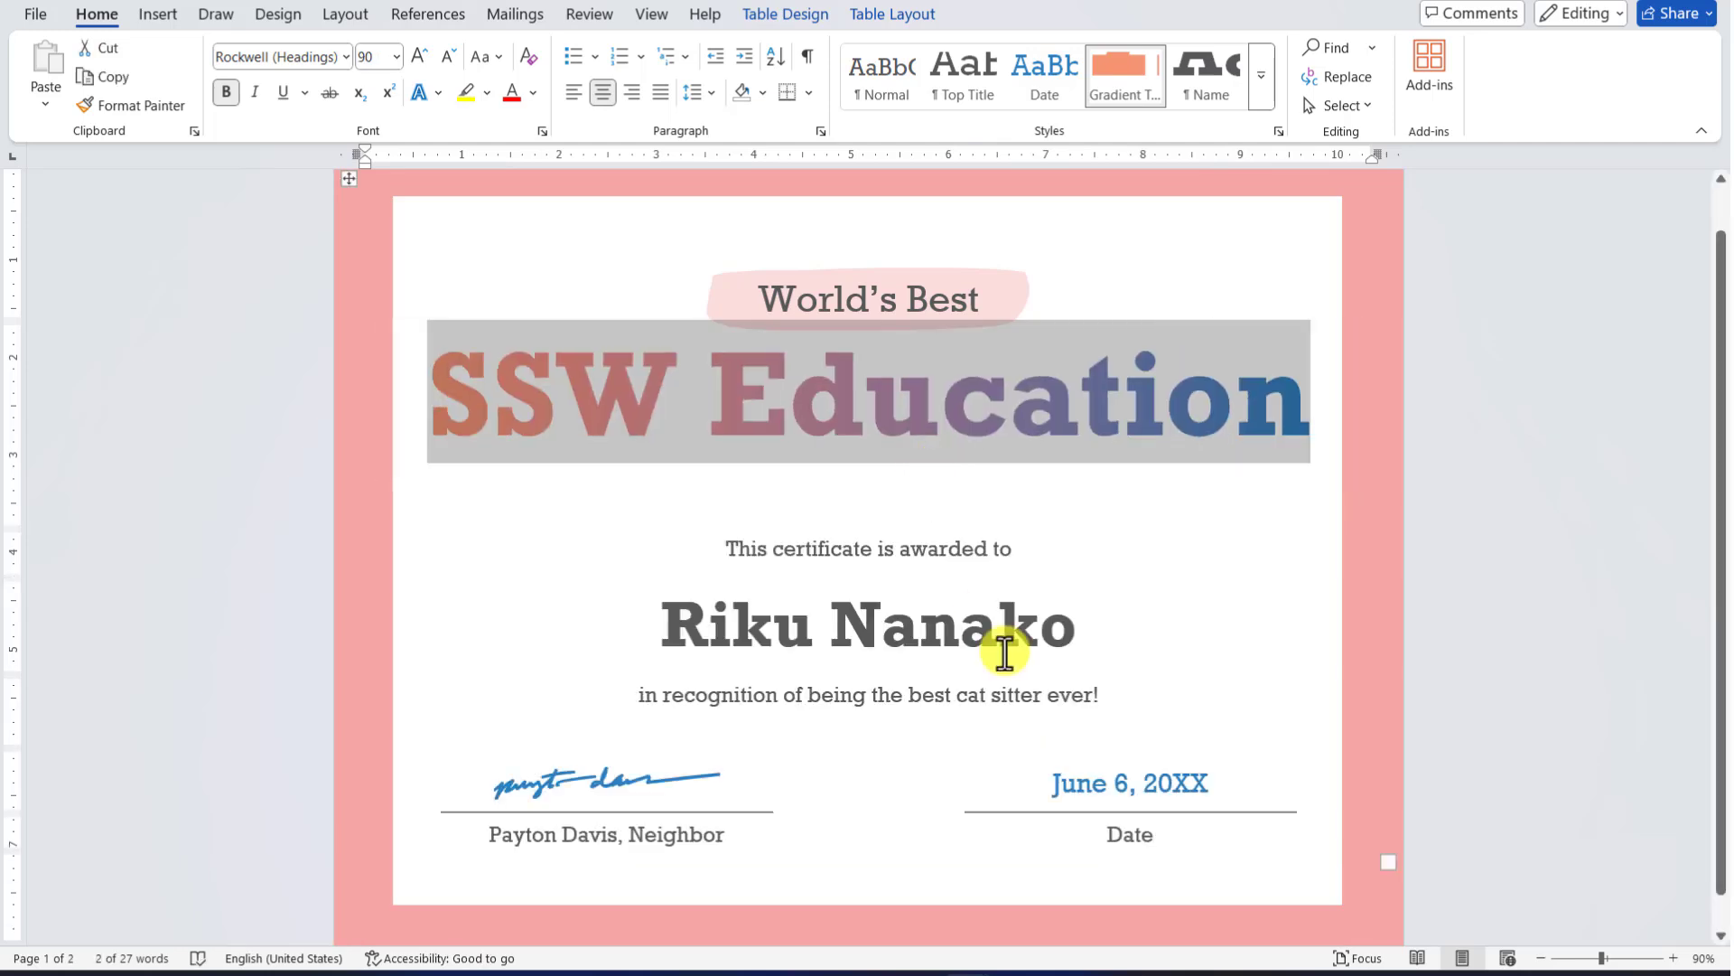
# Replace the recipient name line with 'Demo'
pyautogui.tripleClick(1001, 629)
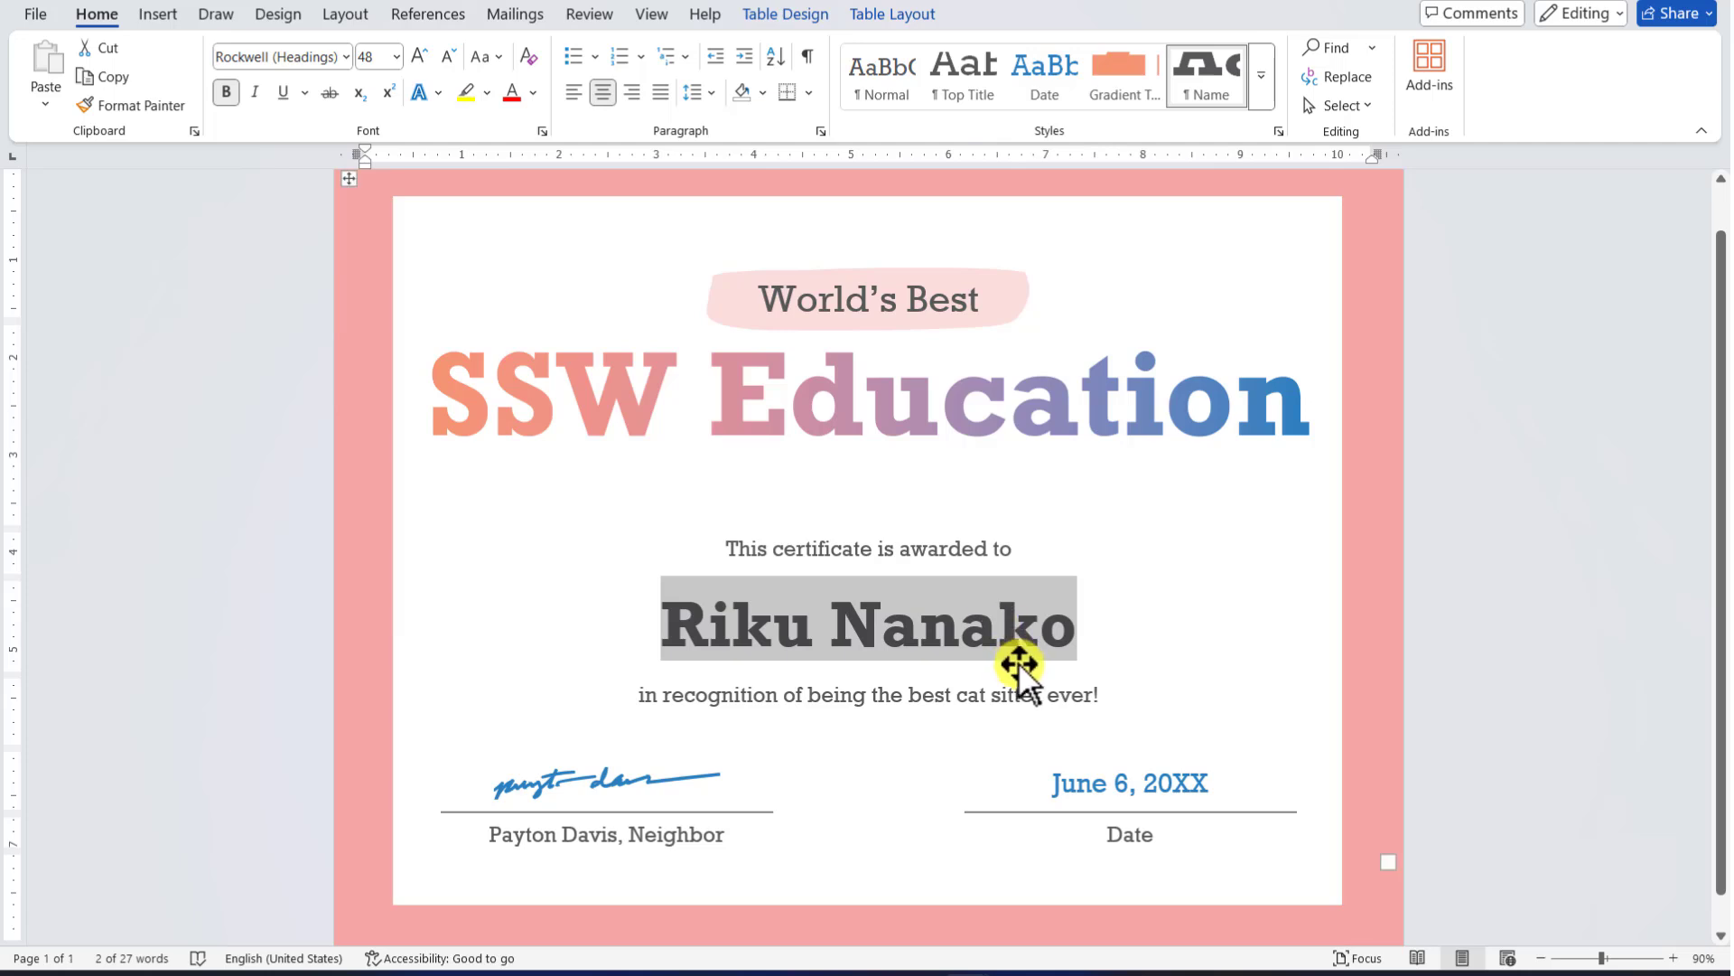
pyautogui.write('g')
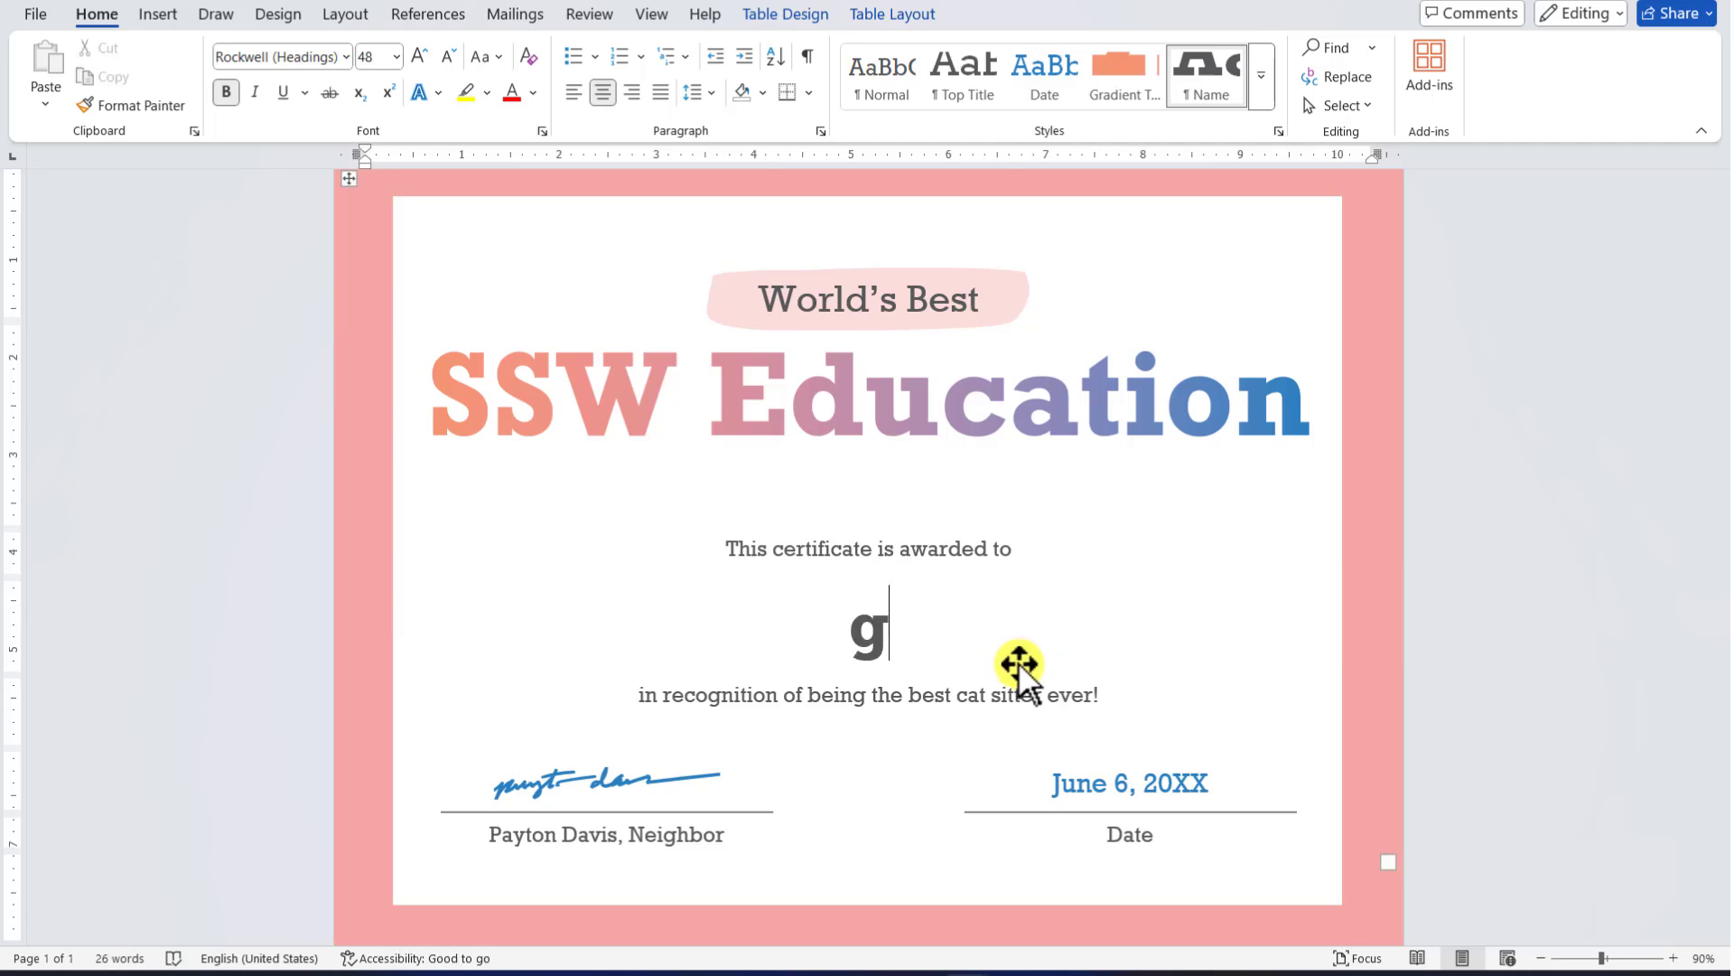
pyautogui.press('BackSpace')
pyautogui.write('Deo')
pyautogui.press('BackSpace')
pyautogui.write('mo')
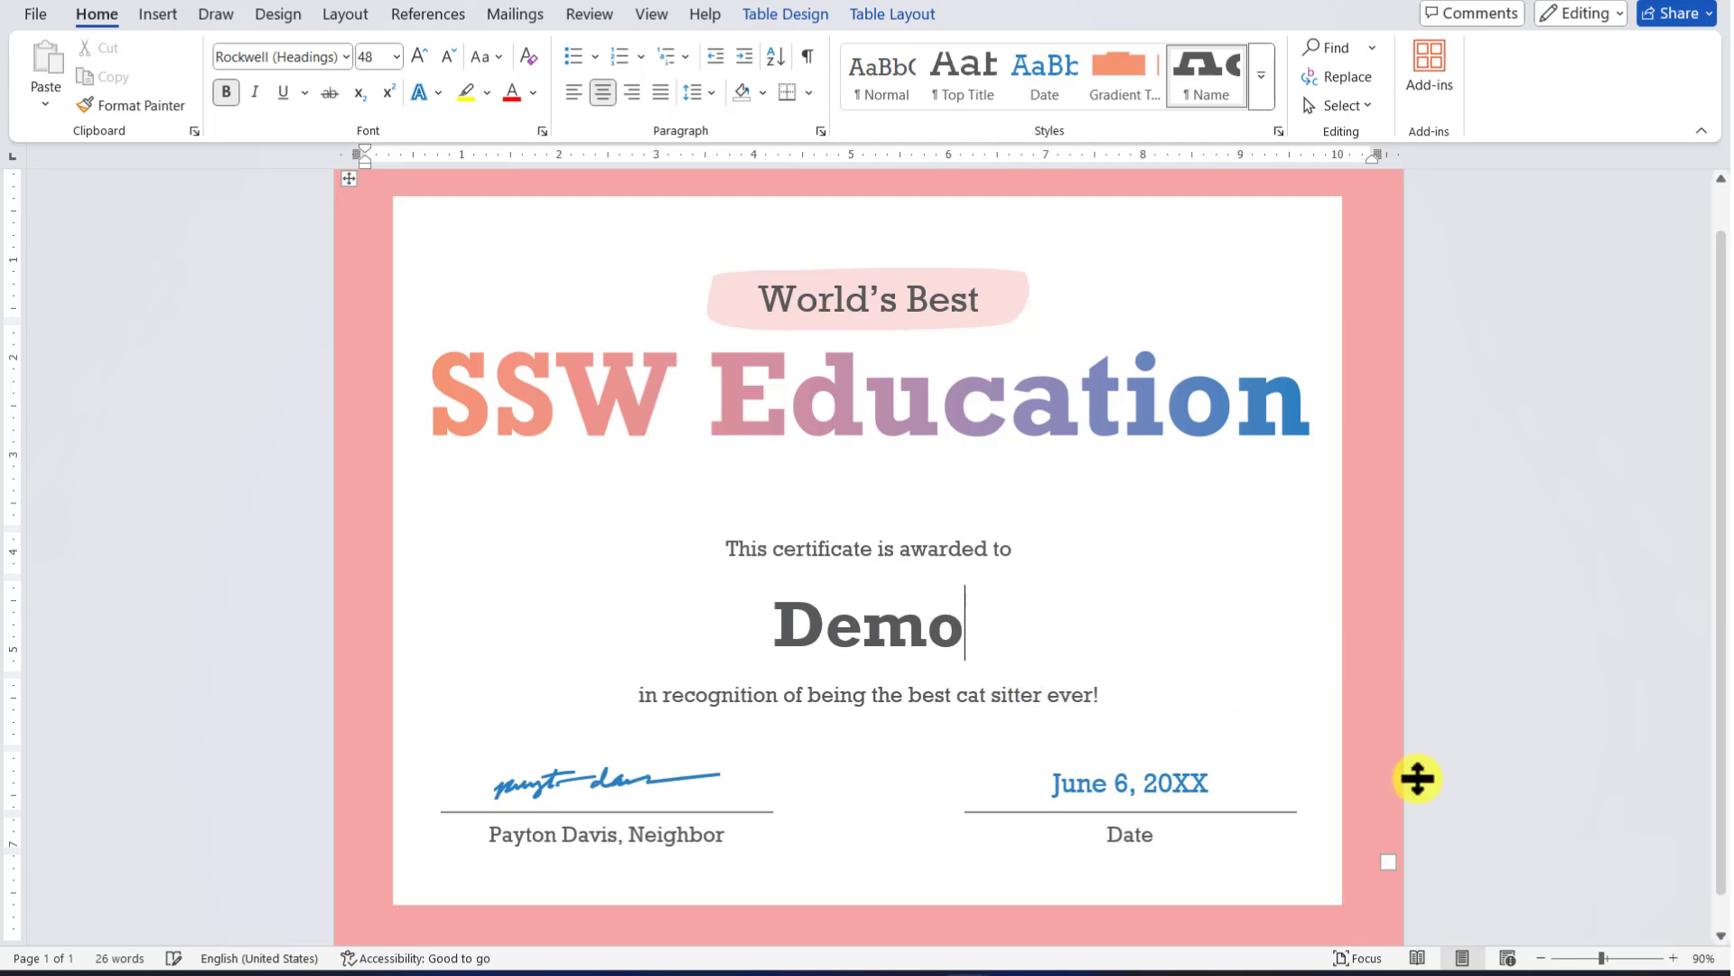
pyautogui.scroll(-1, 1320, 811)
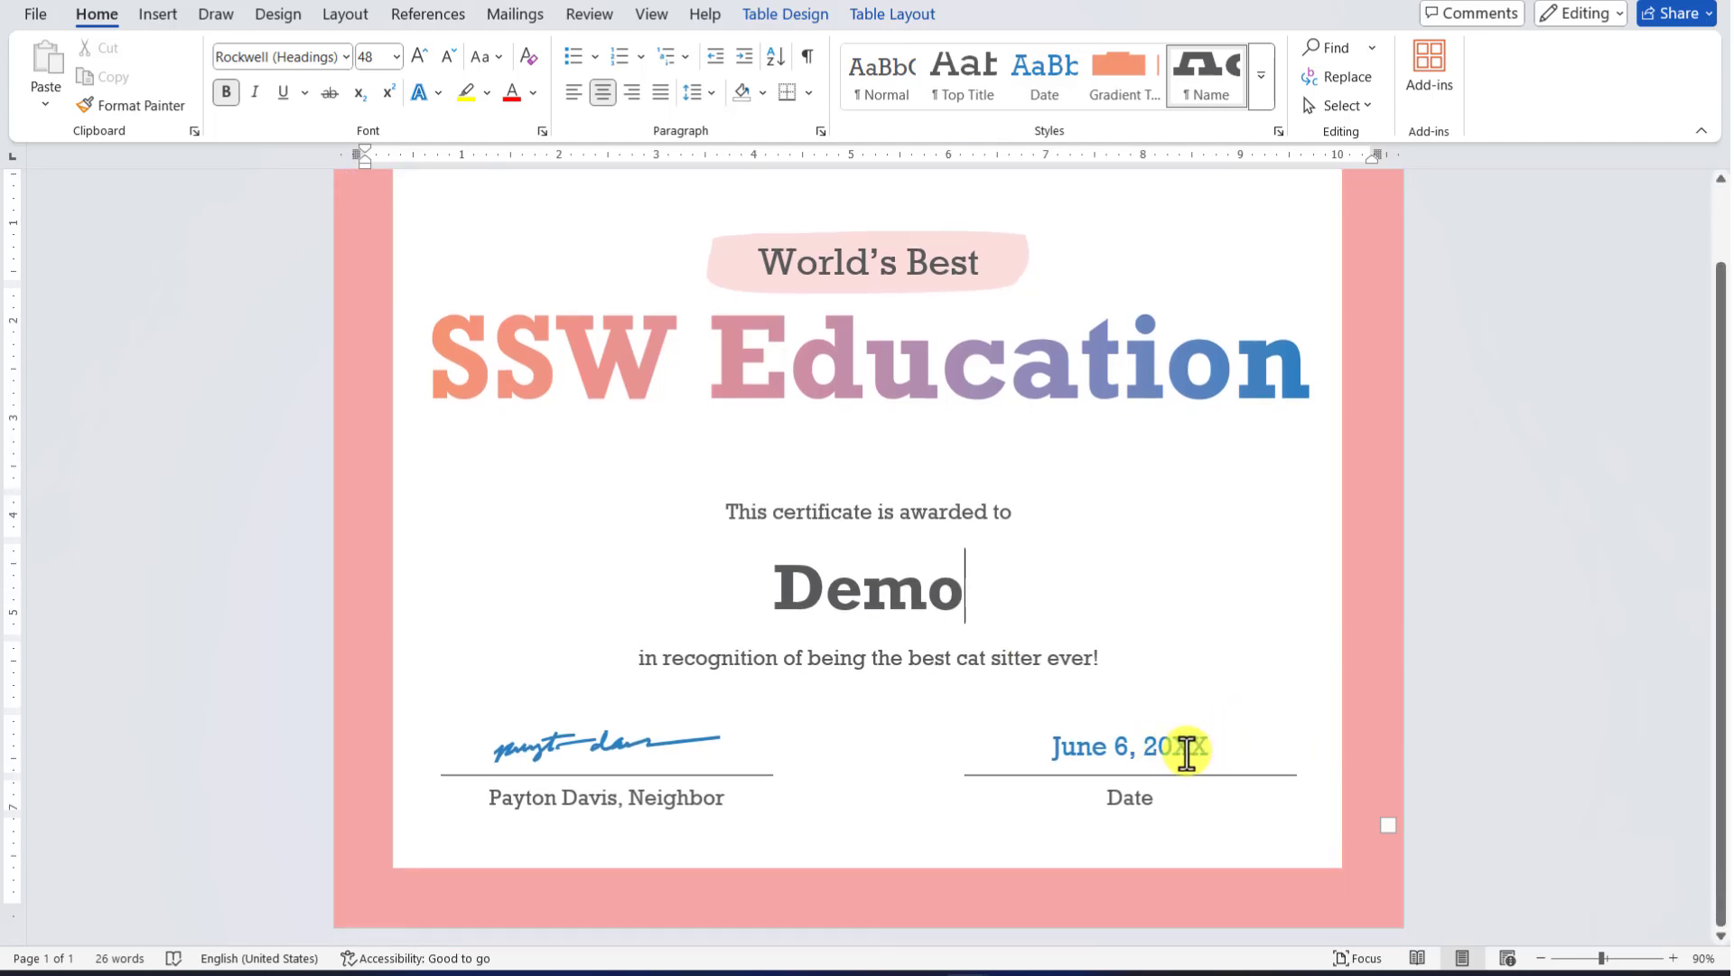
# Change the certificate date to Feb 5, 2025
pyautogui.click(1182, 746)
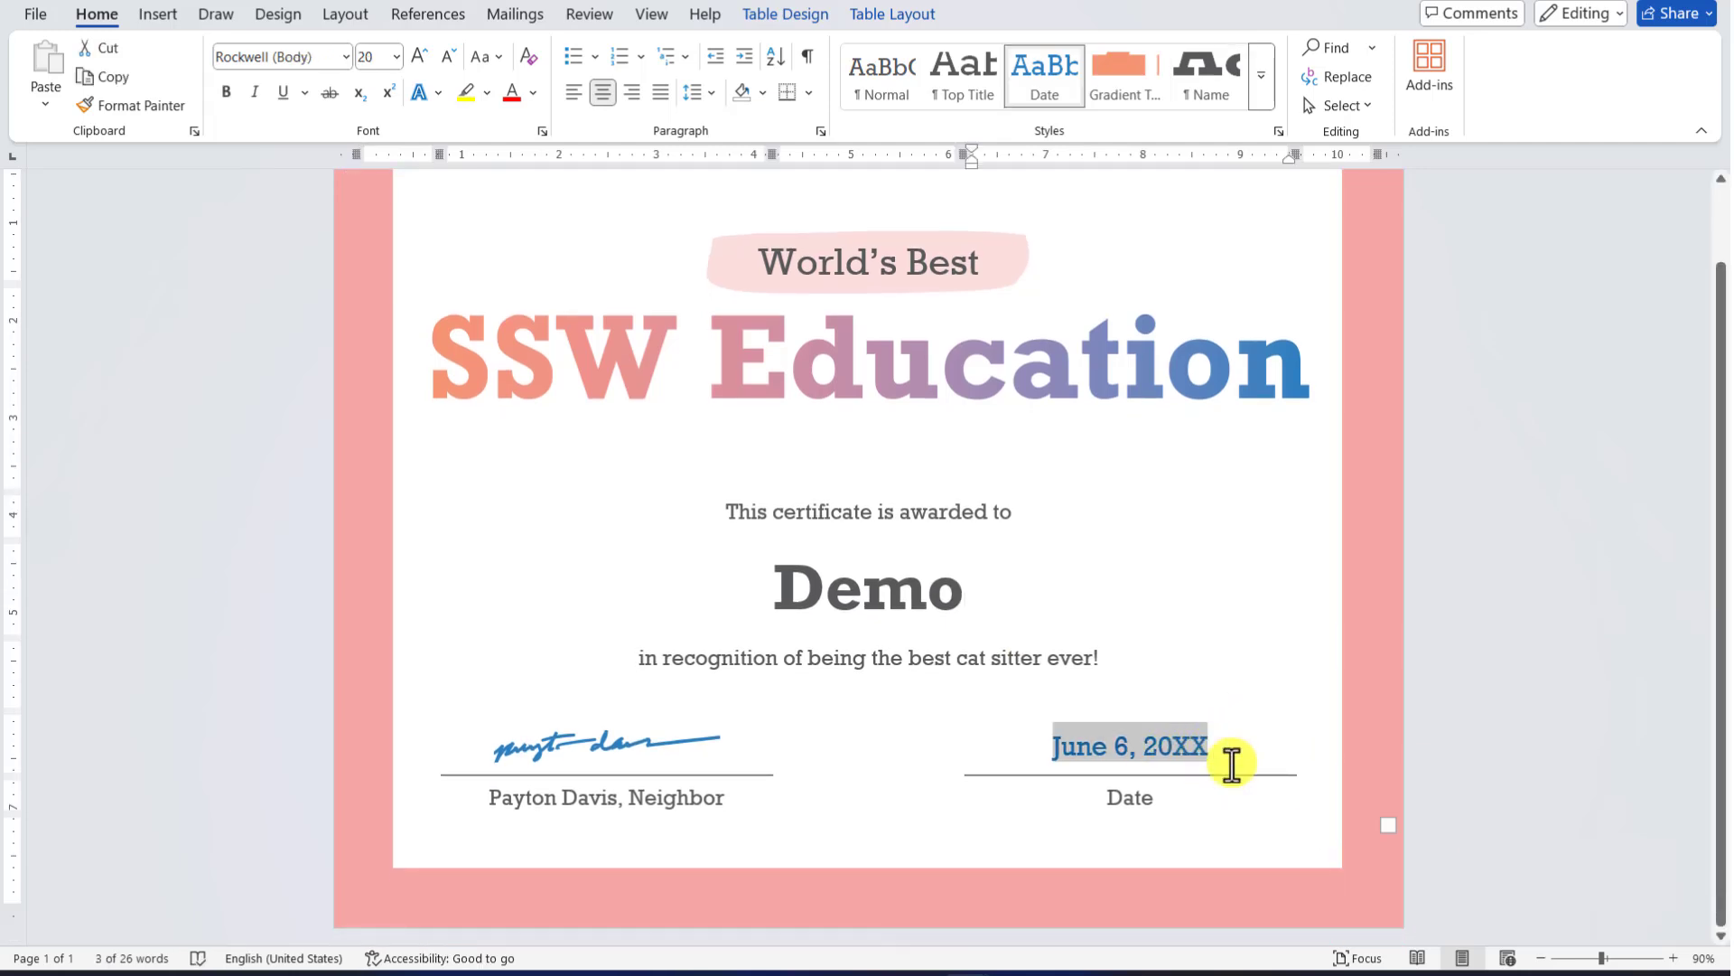
pyautogui.press('BackSpace')
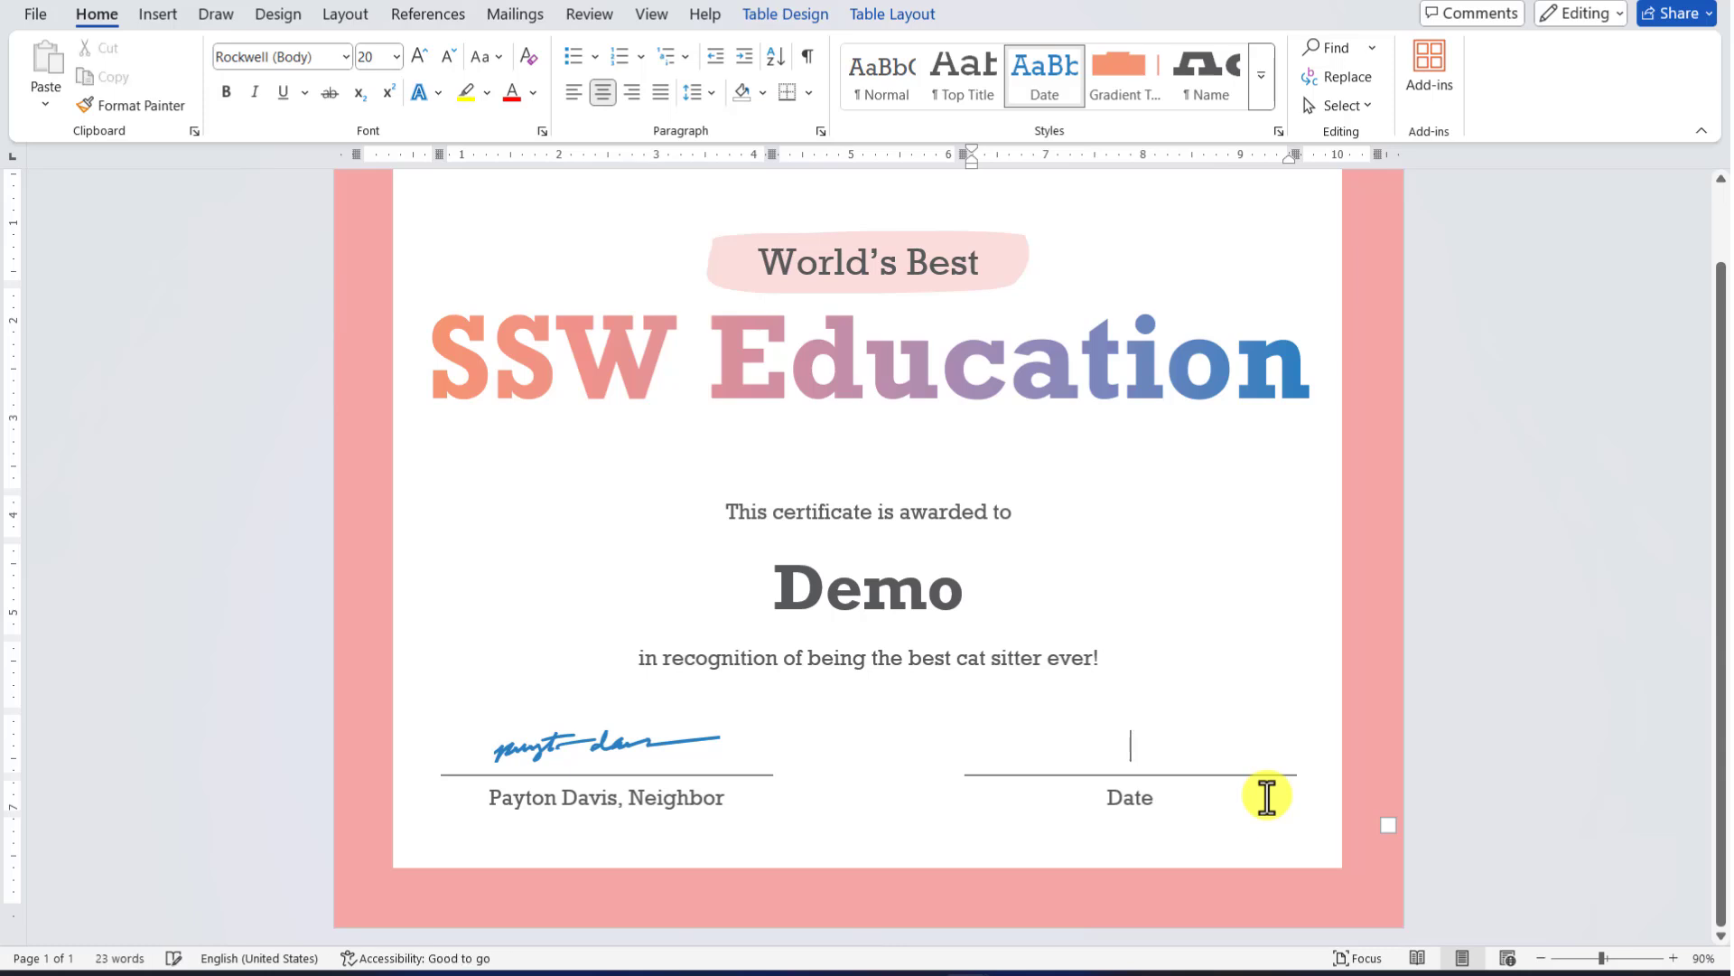
pyautogui.write('Feb ')
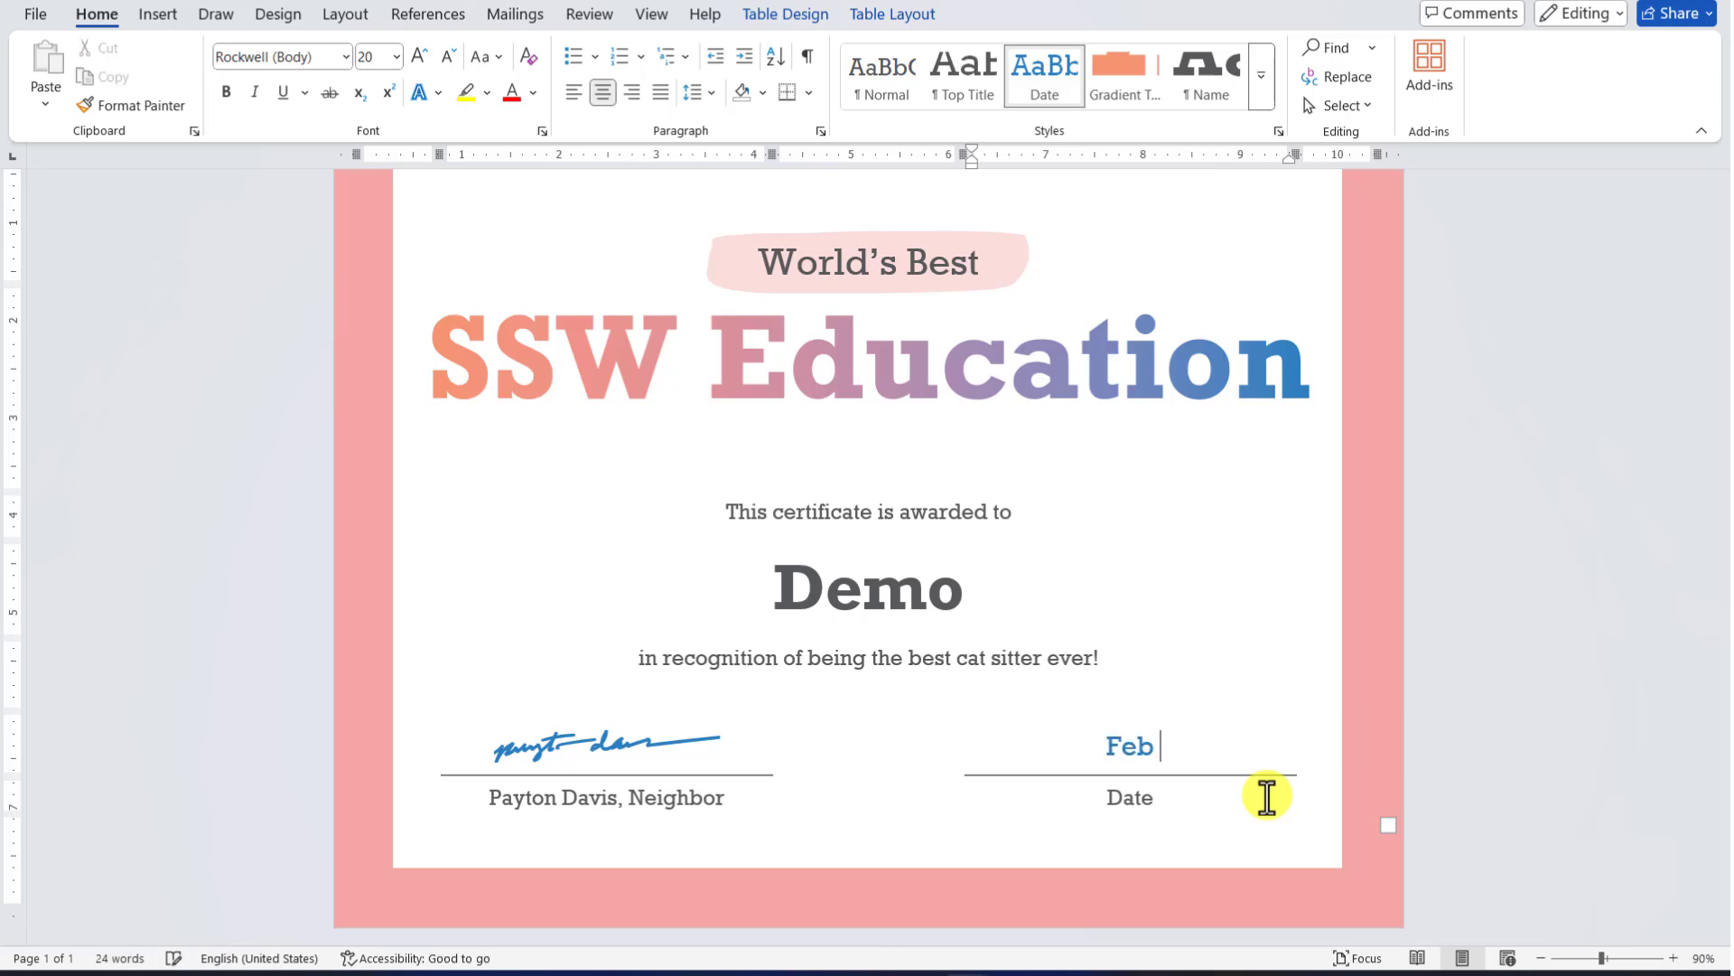
pyautogui.write('5 2025')
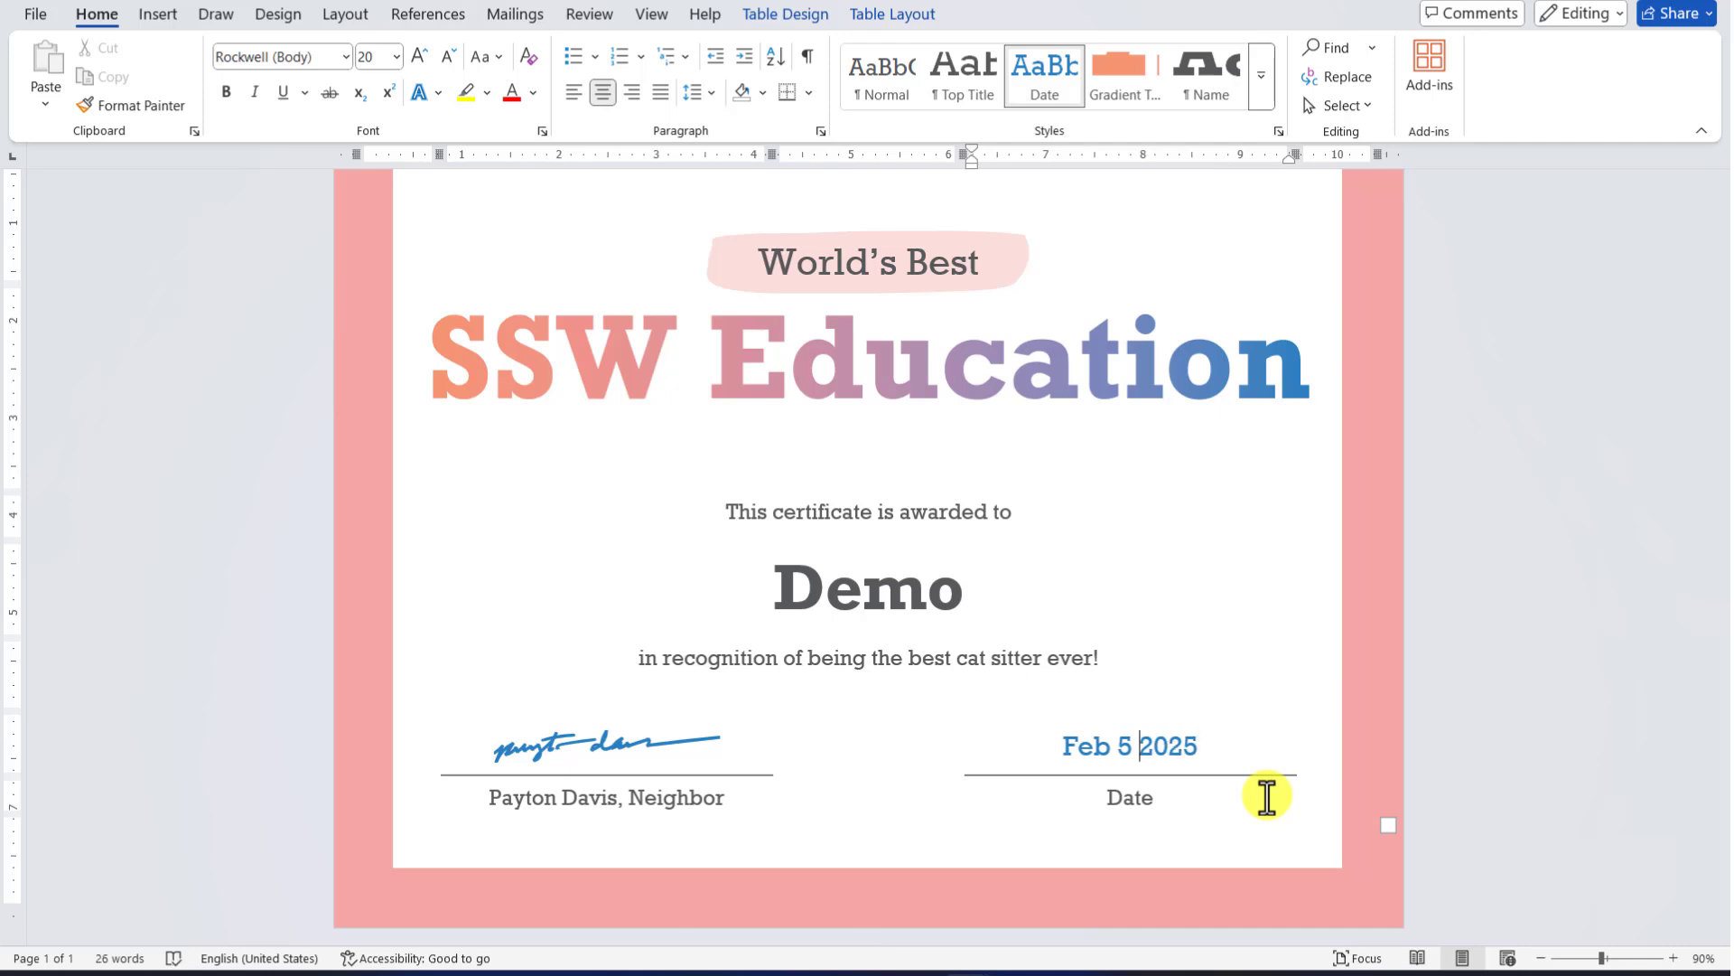
pyautogui.write(',')
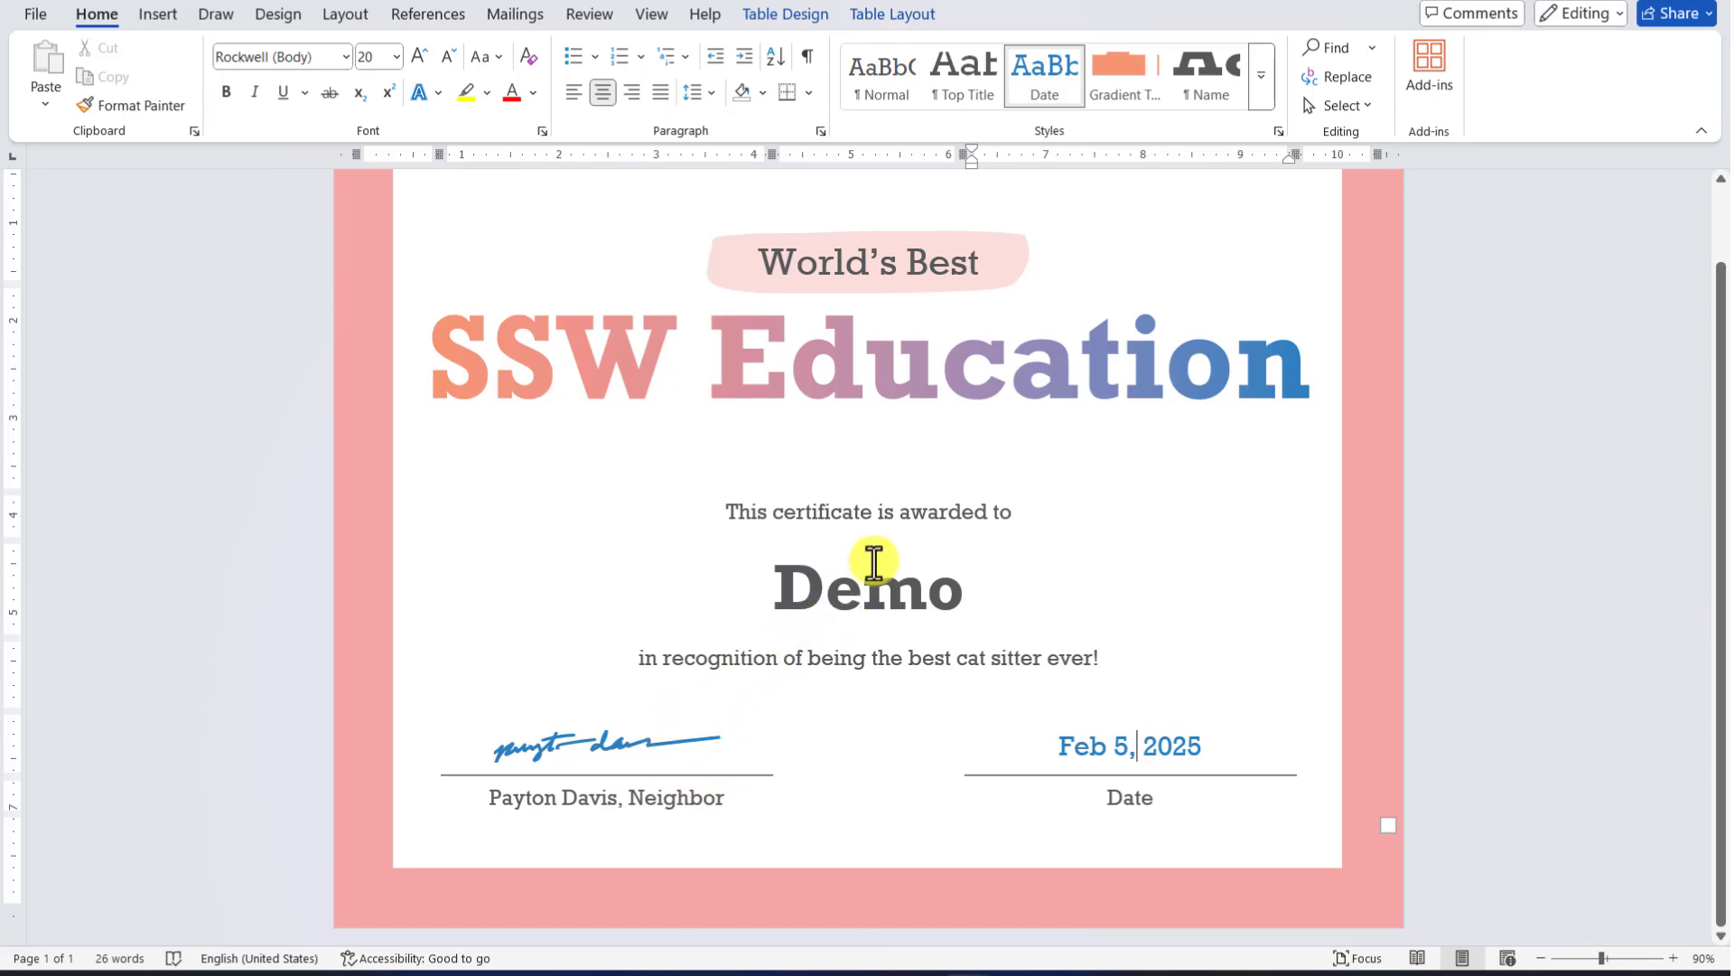
# Save the certificate as 'World' in the Documents folder
pyautogui.hotkey('ctrl', 's')
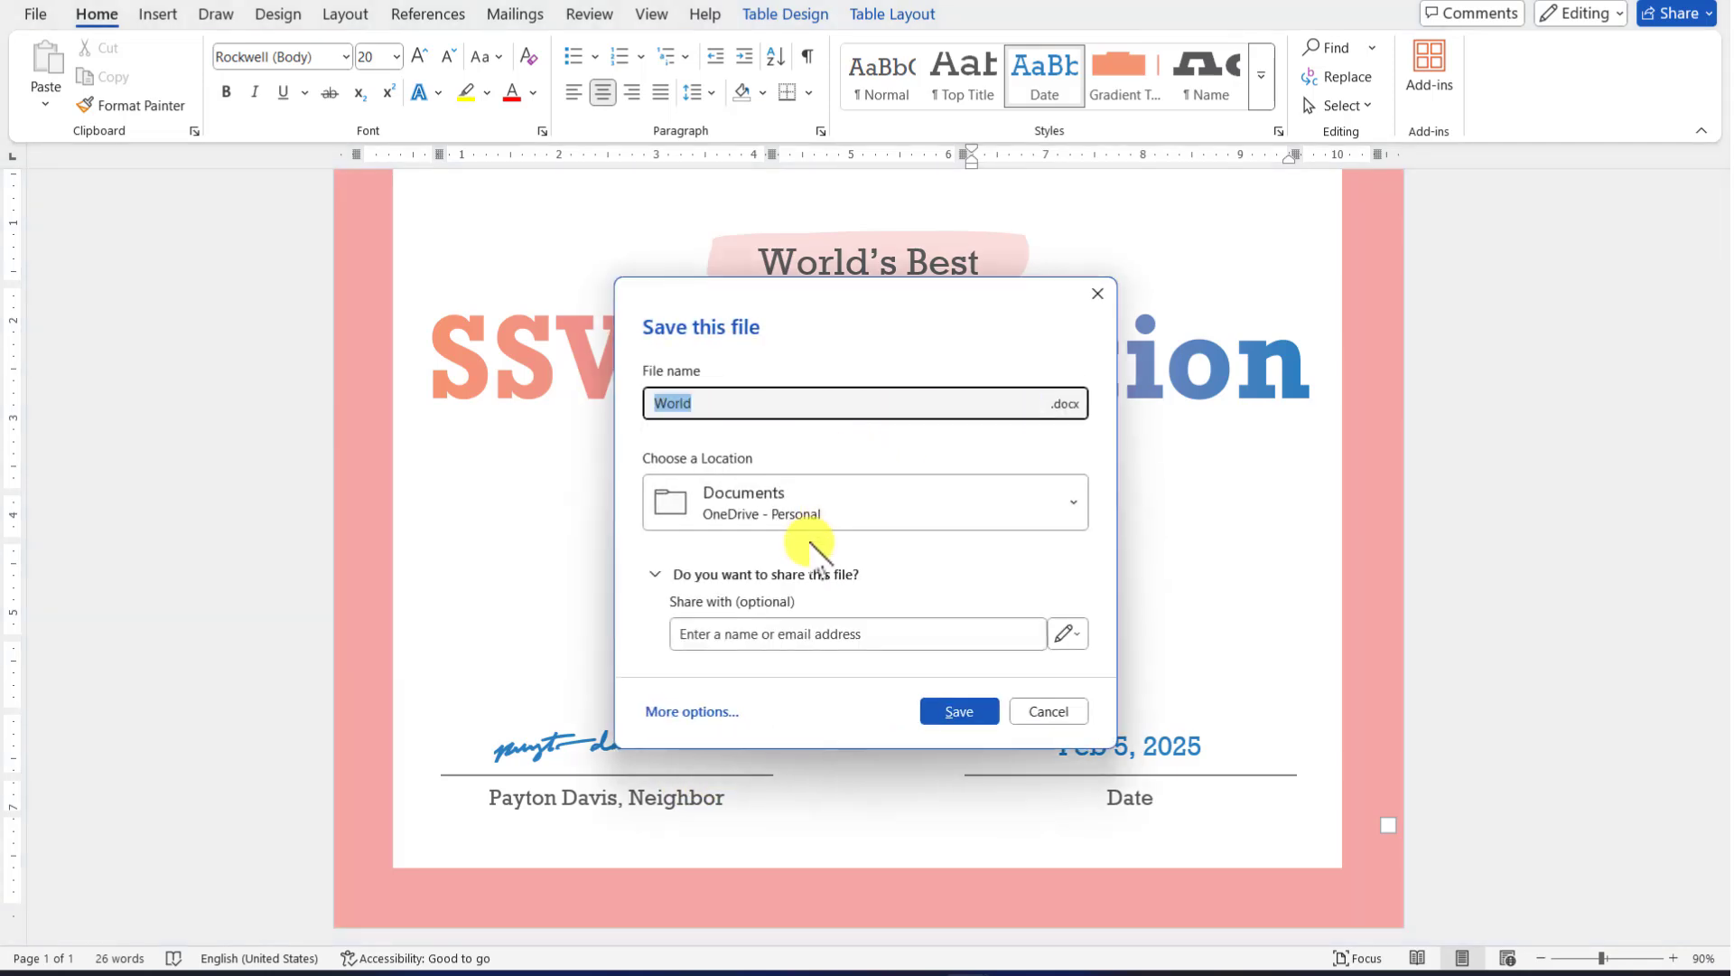
pyautogui.click(844, 506)
pyautogui.click(750, 122)
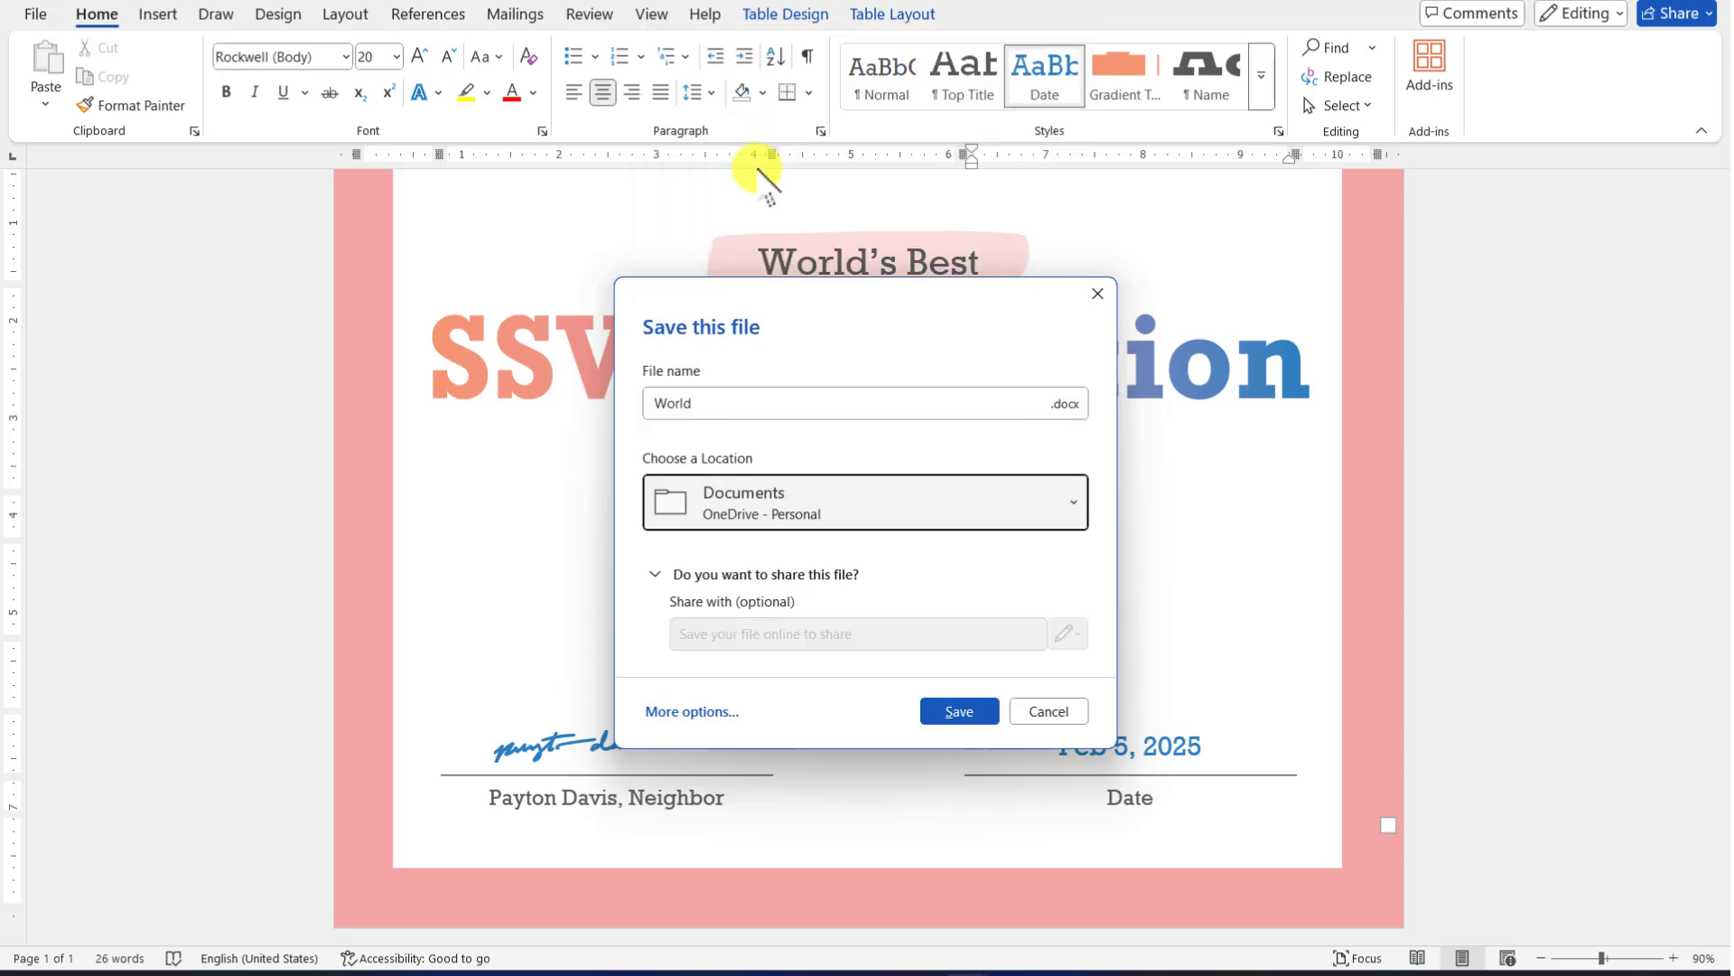
pyautogui.click(958, 712)
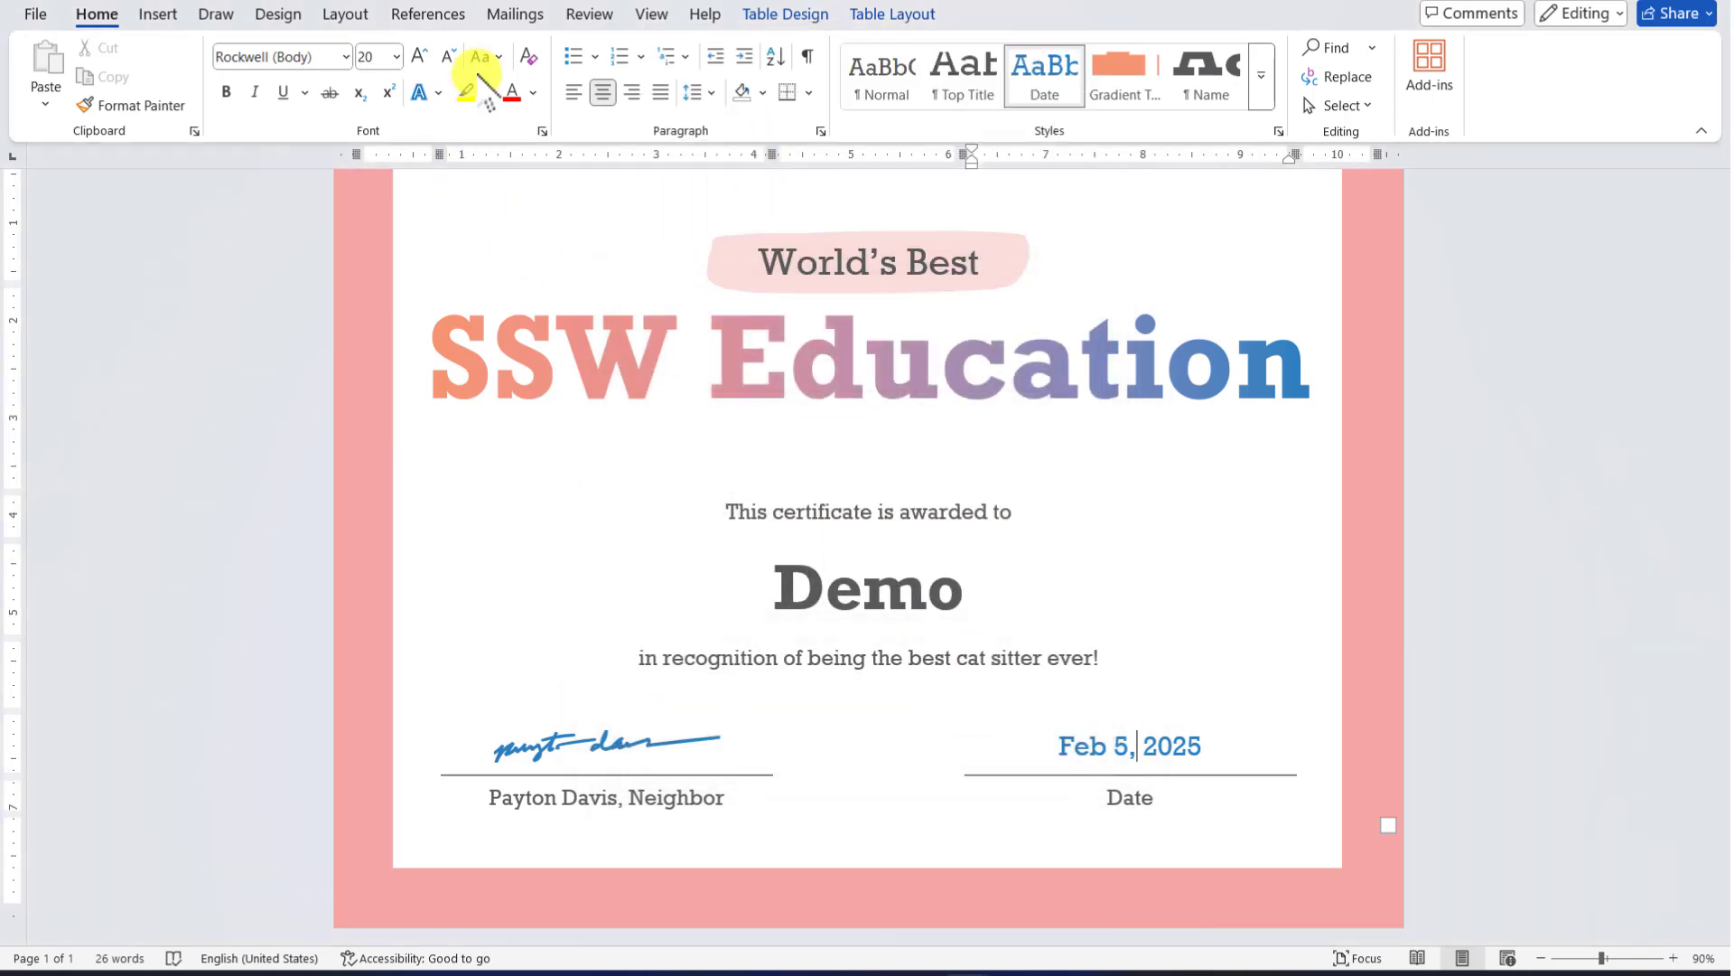
# Run the Step-by-Step Mail Merge Wizard for letters on the current document and create a new address list
pyautogui.click(503, 16)
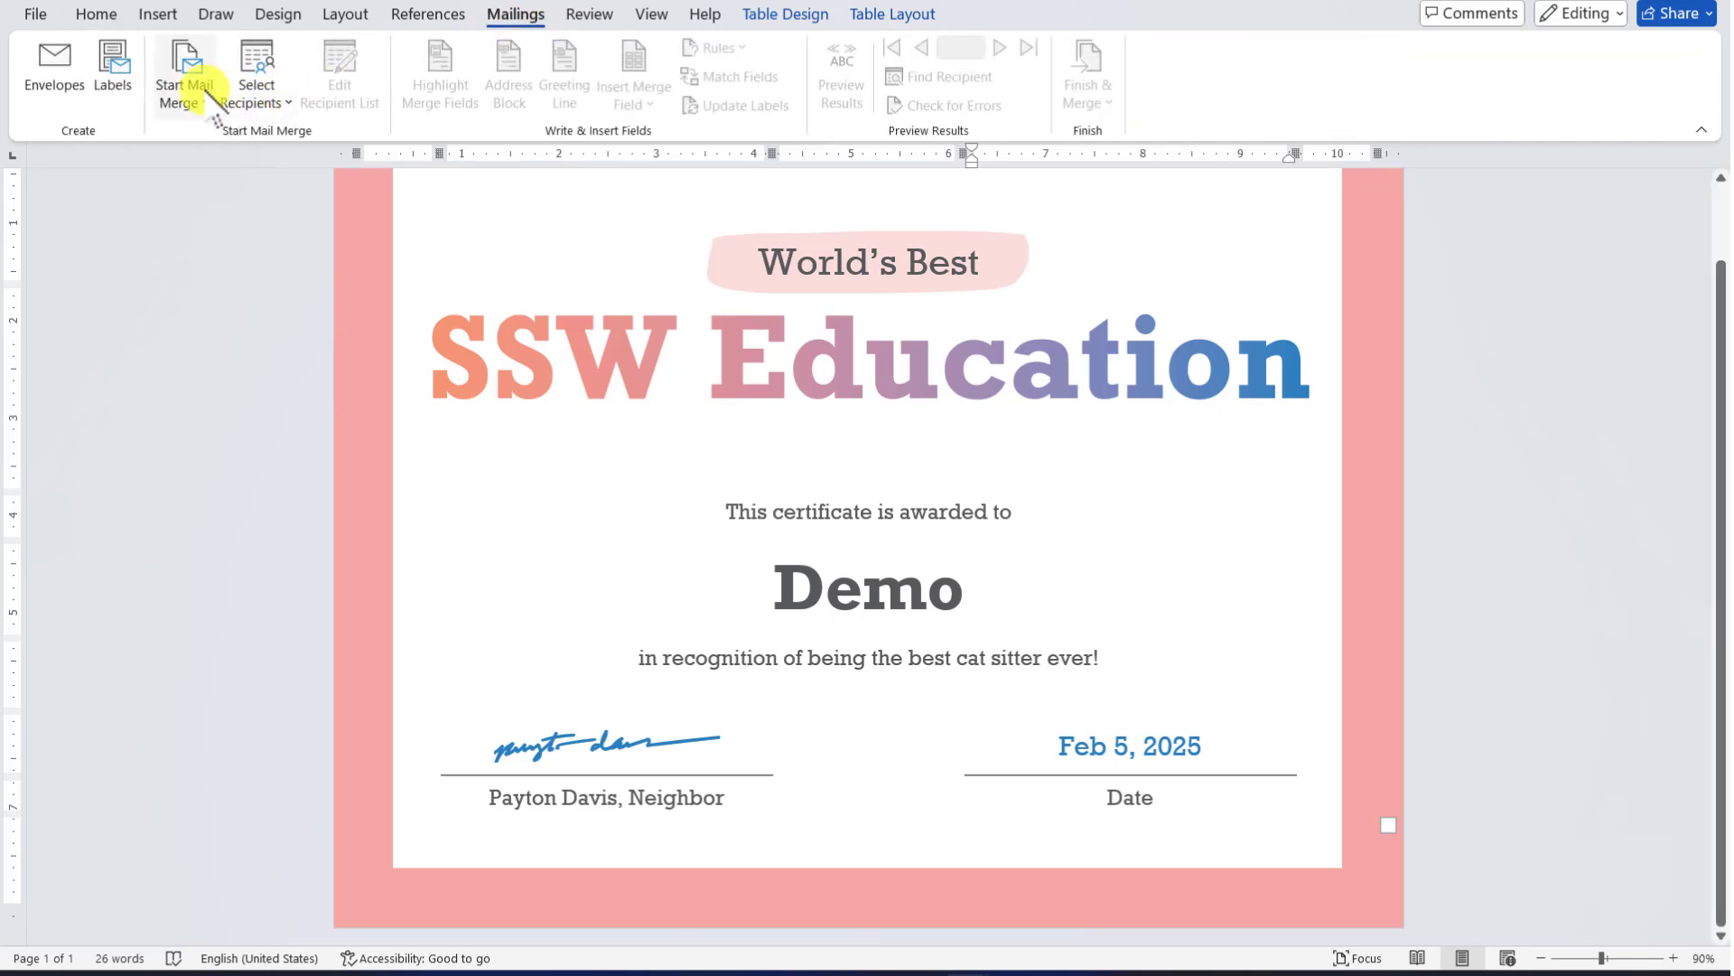
pyautogui.click(195, 91)
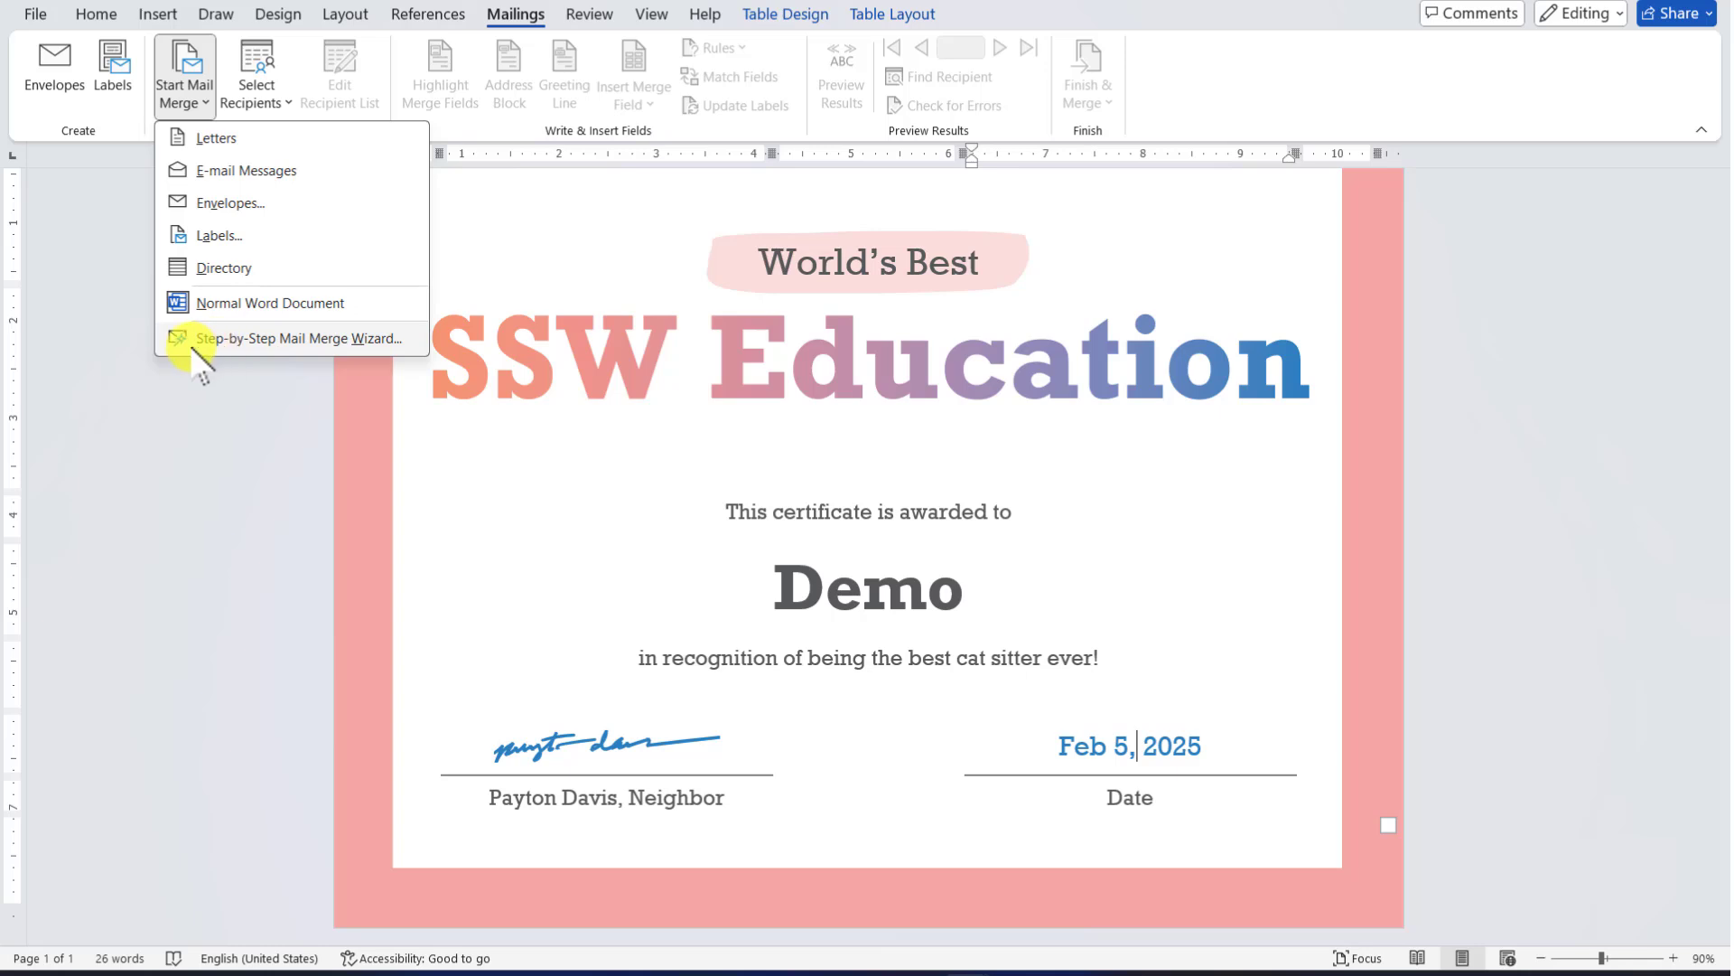
pyautogui.click(340, 341)
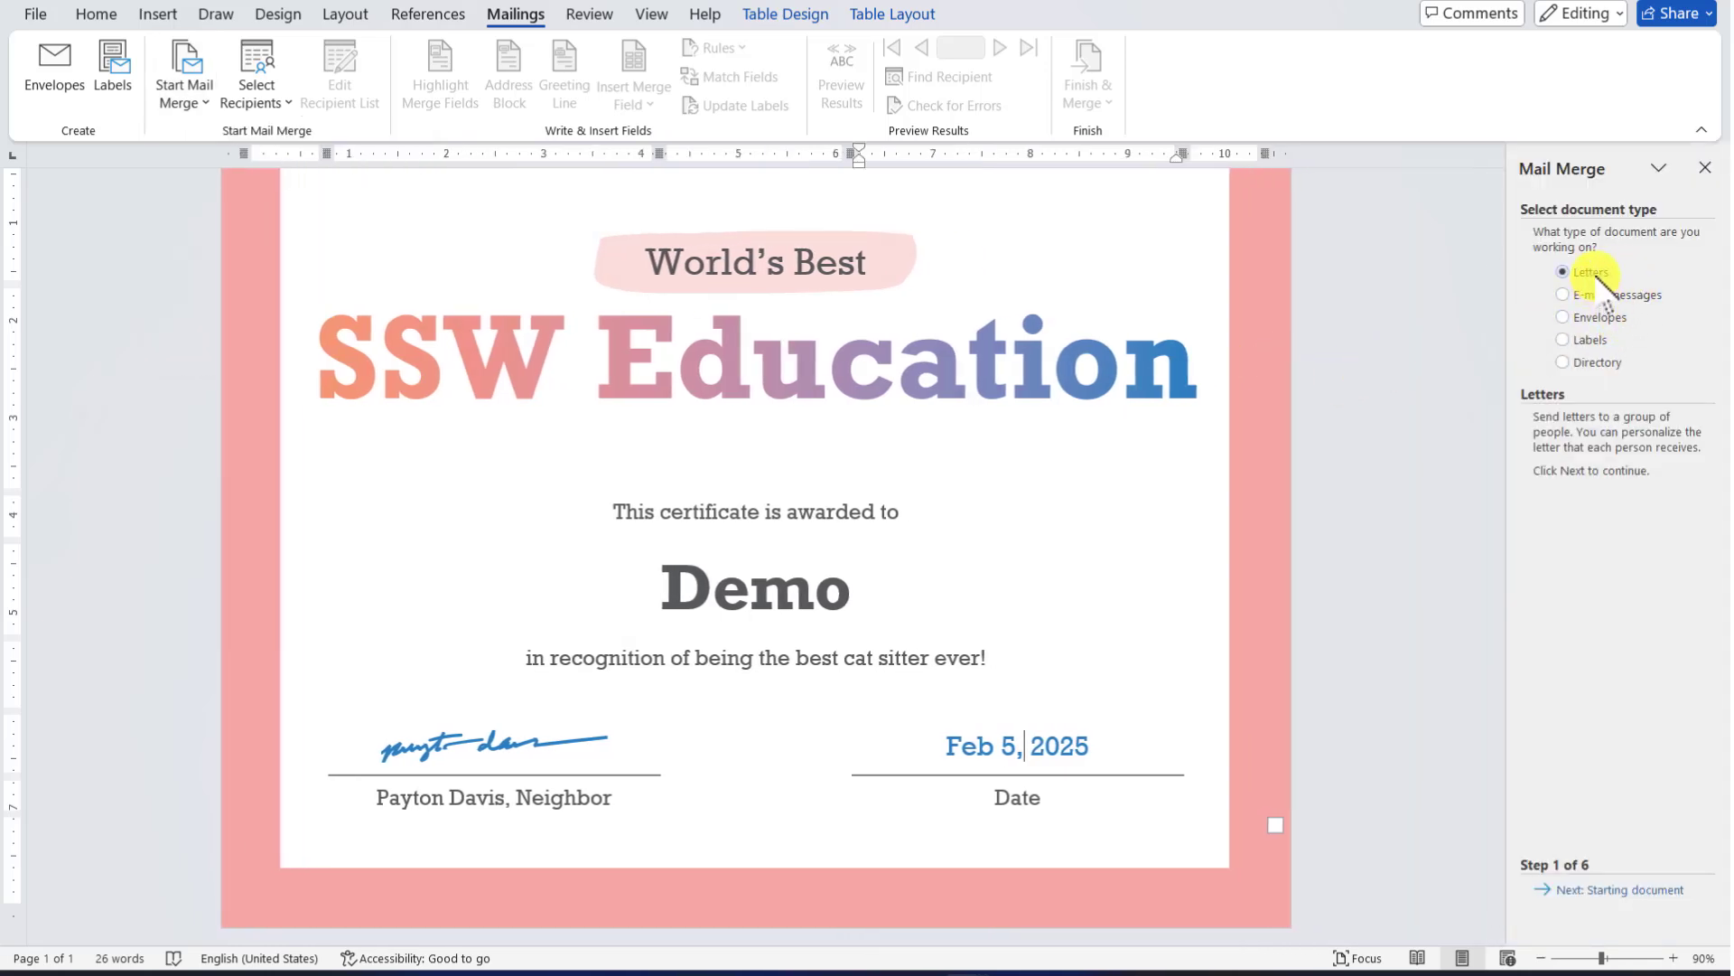
pyautogui.click(1631, 889)
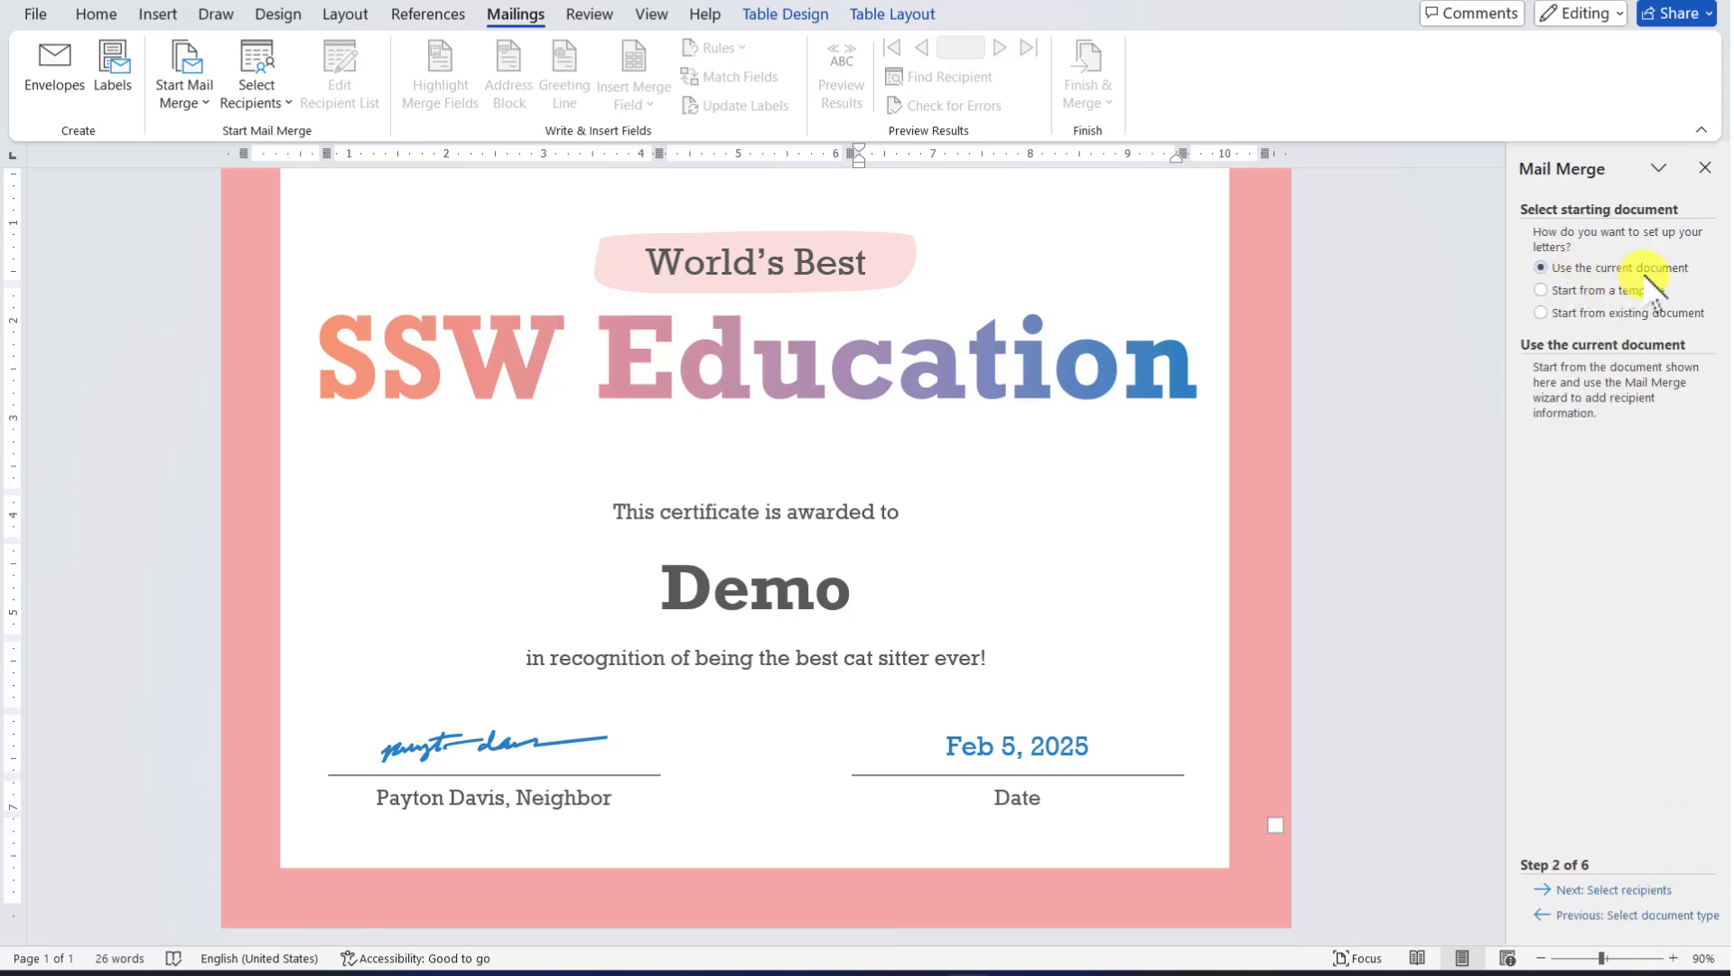
pyautogui.click(1608, 891)
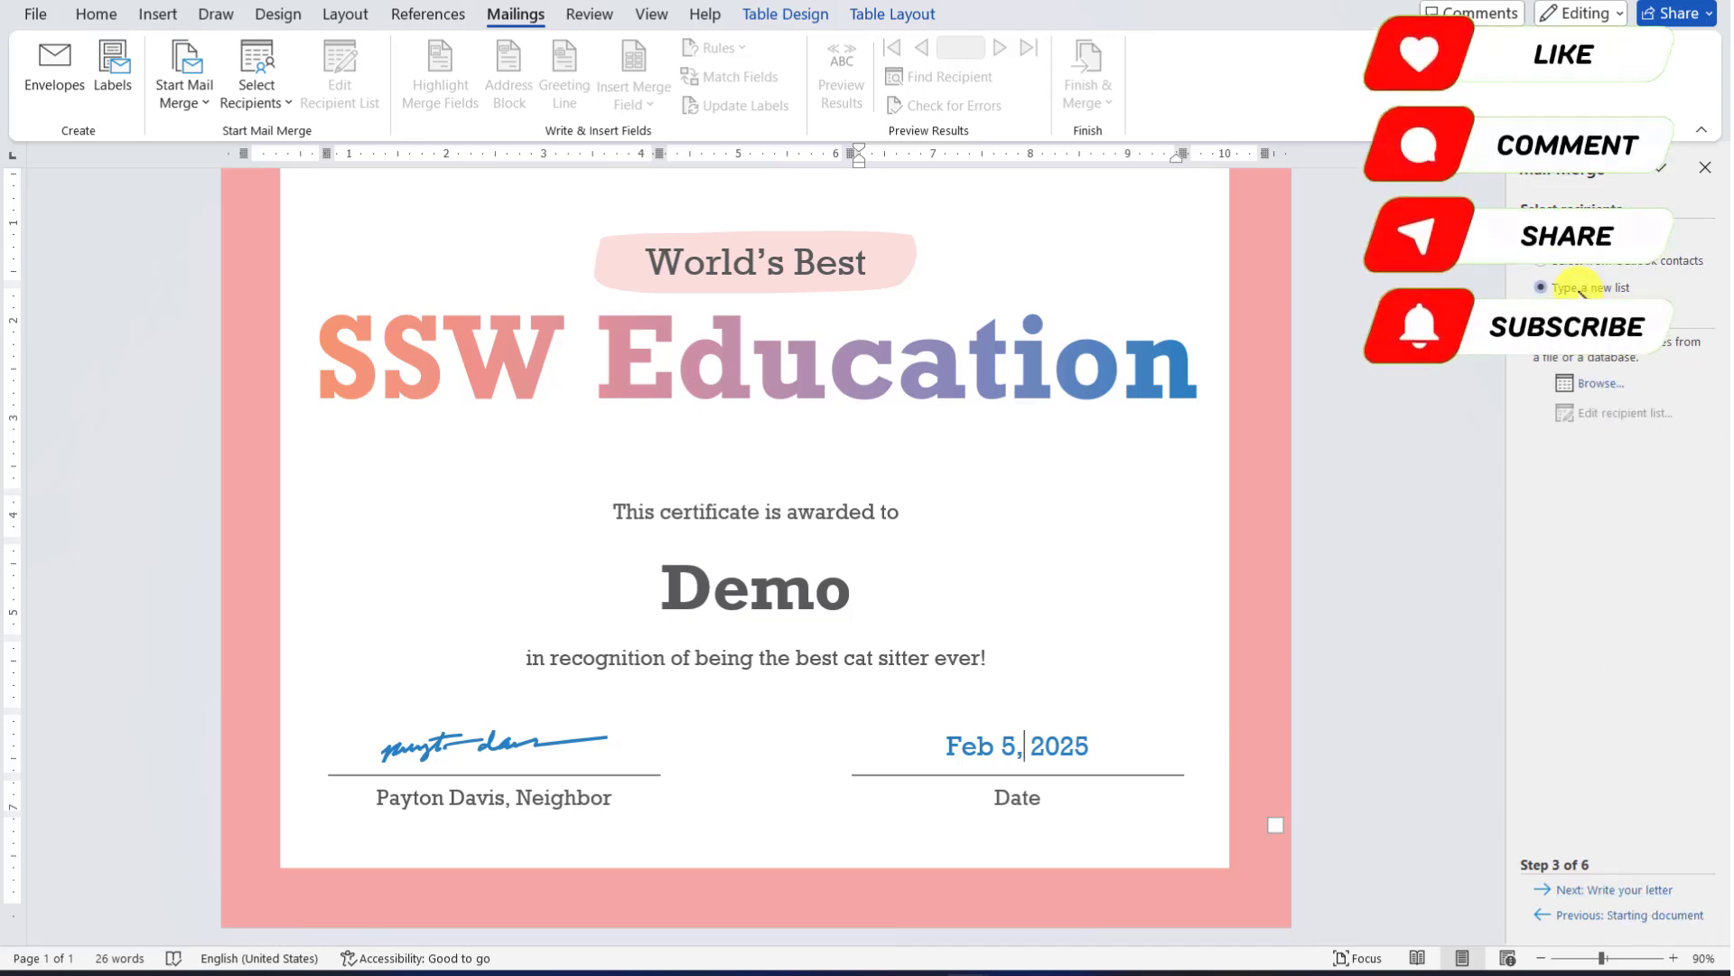
pyautogui.click(1579, 291)
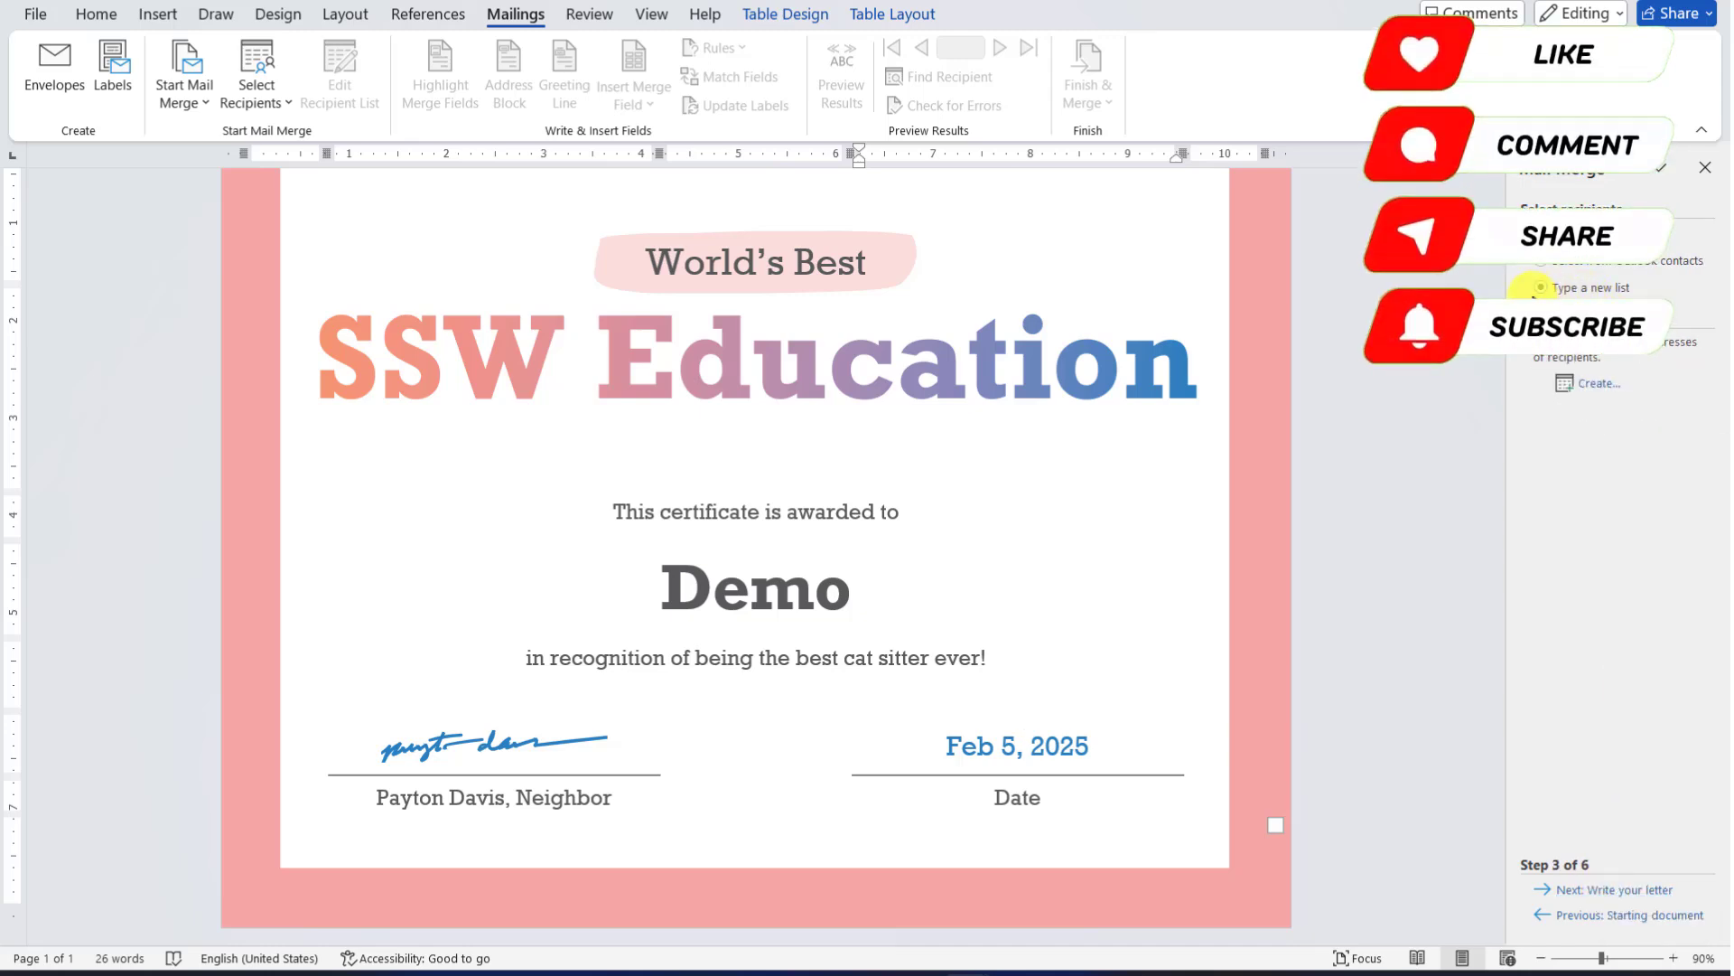
pyautogui.click(1594, 383)
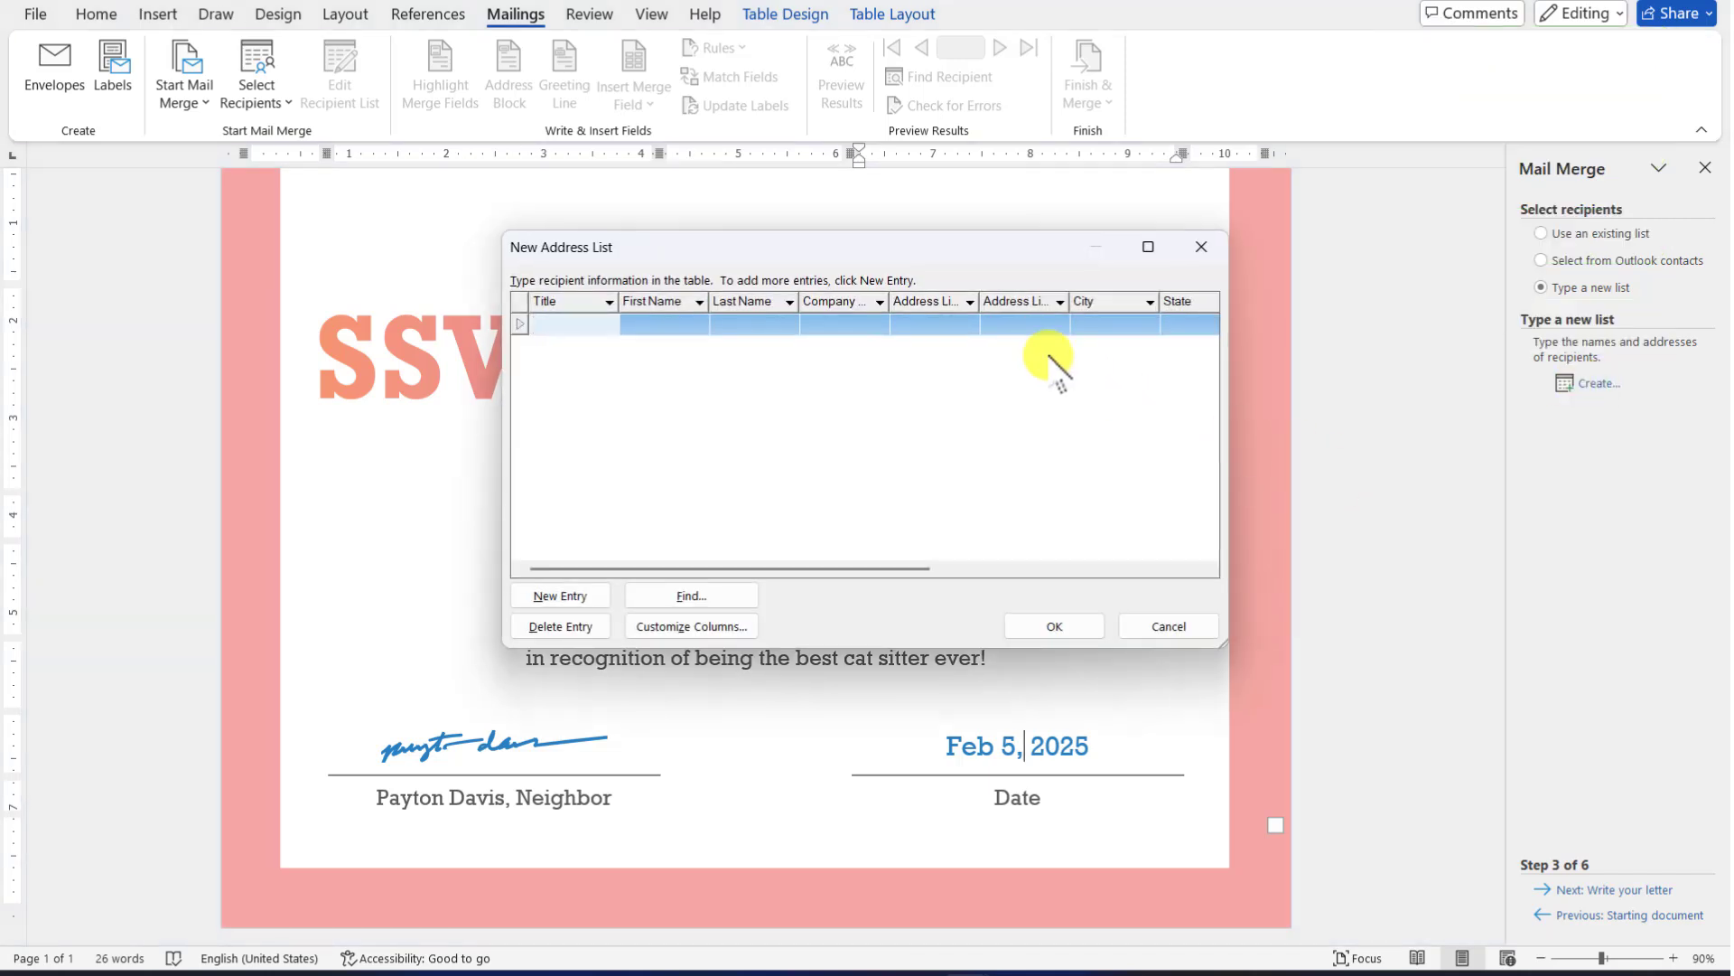
pyautogui.moveTo(942, 249); pyautogui.dragTo(1421, 215)
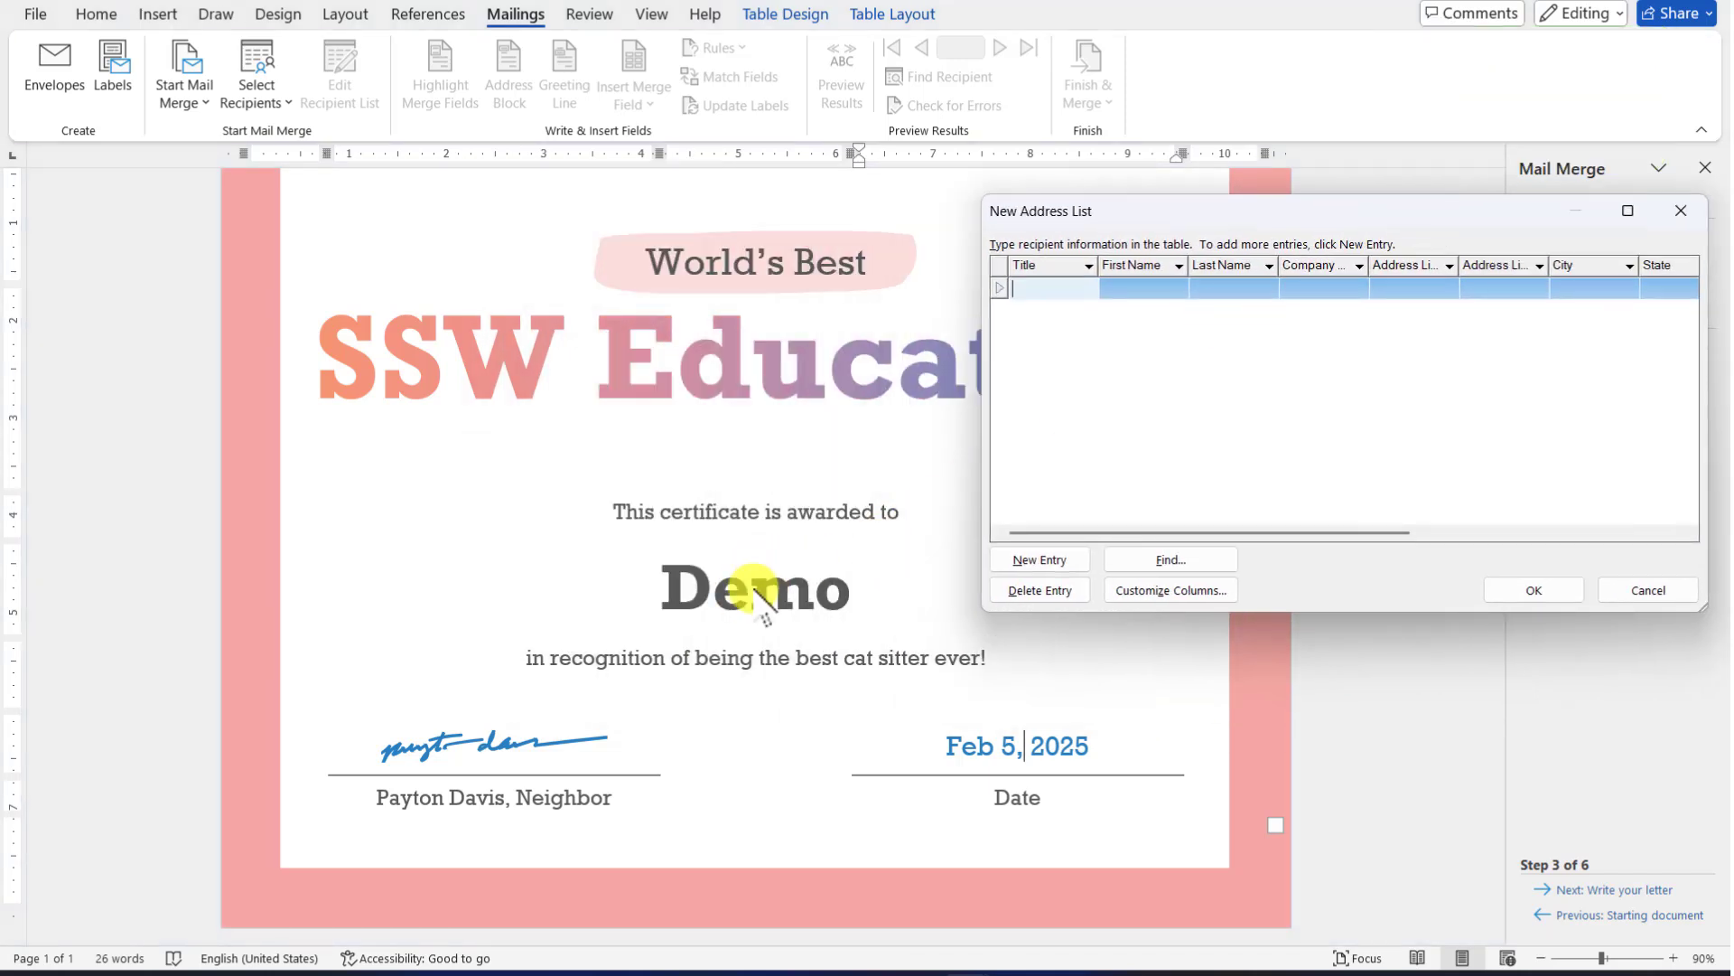
pyautogui.moveTo(1290, 212); pyautogui.dragTo(1150, 185)
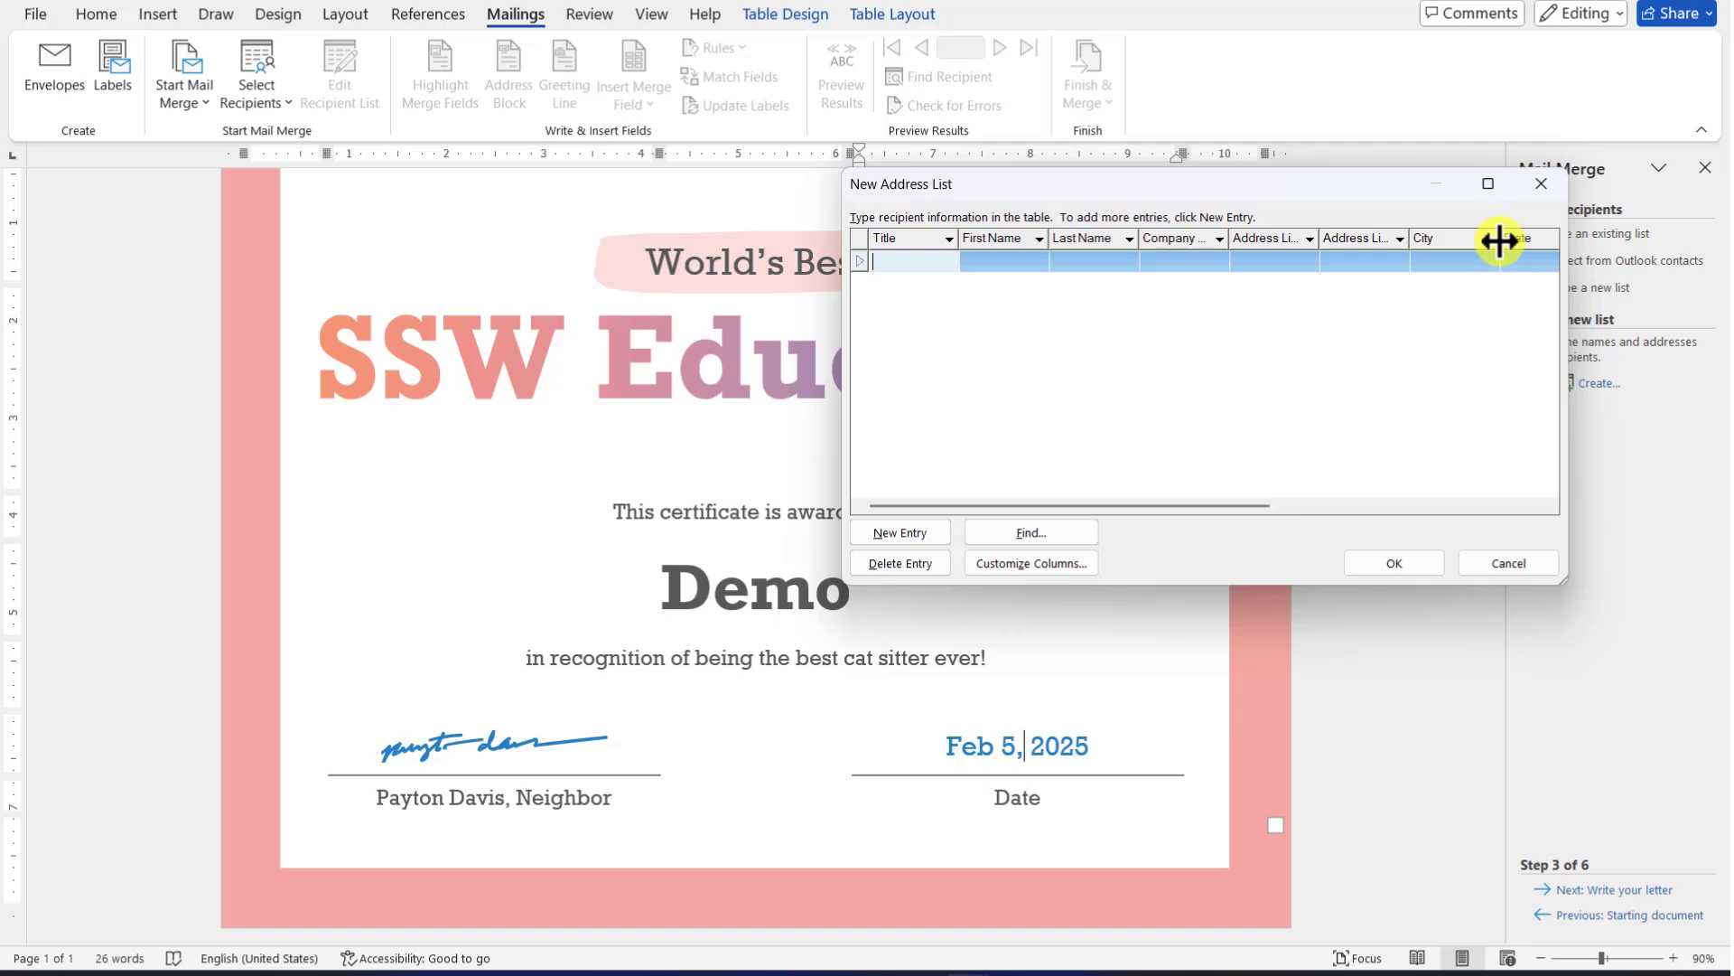
# In Customize Columns, delete the Title, First Name, Last Name, Company Name and Address Line 1 fields
pyautogui.click(1017, 564)
pyautogui.moveTo(937, 271); pyautogui.dragTo(1471, 214)
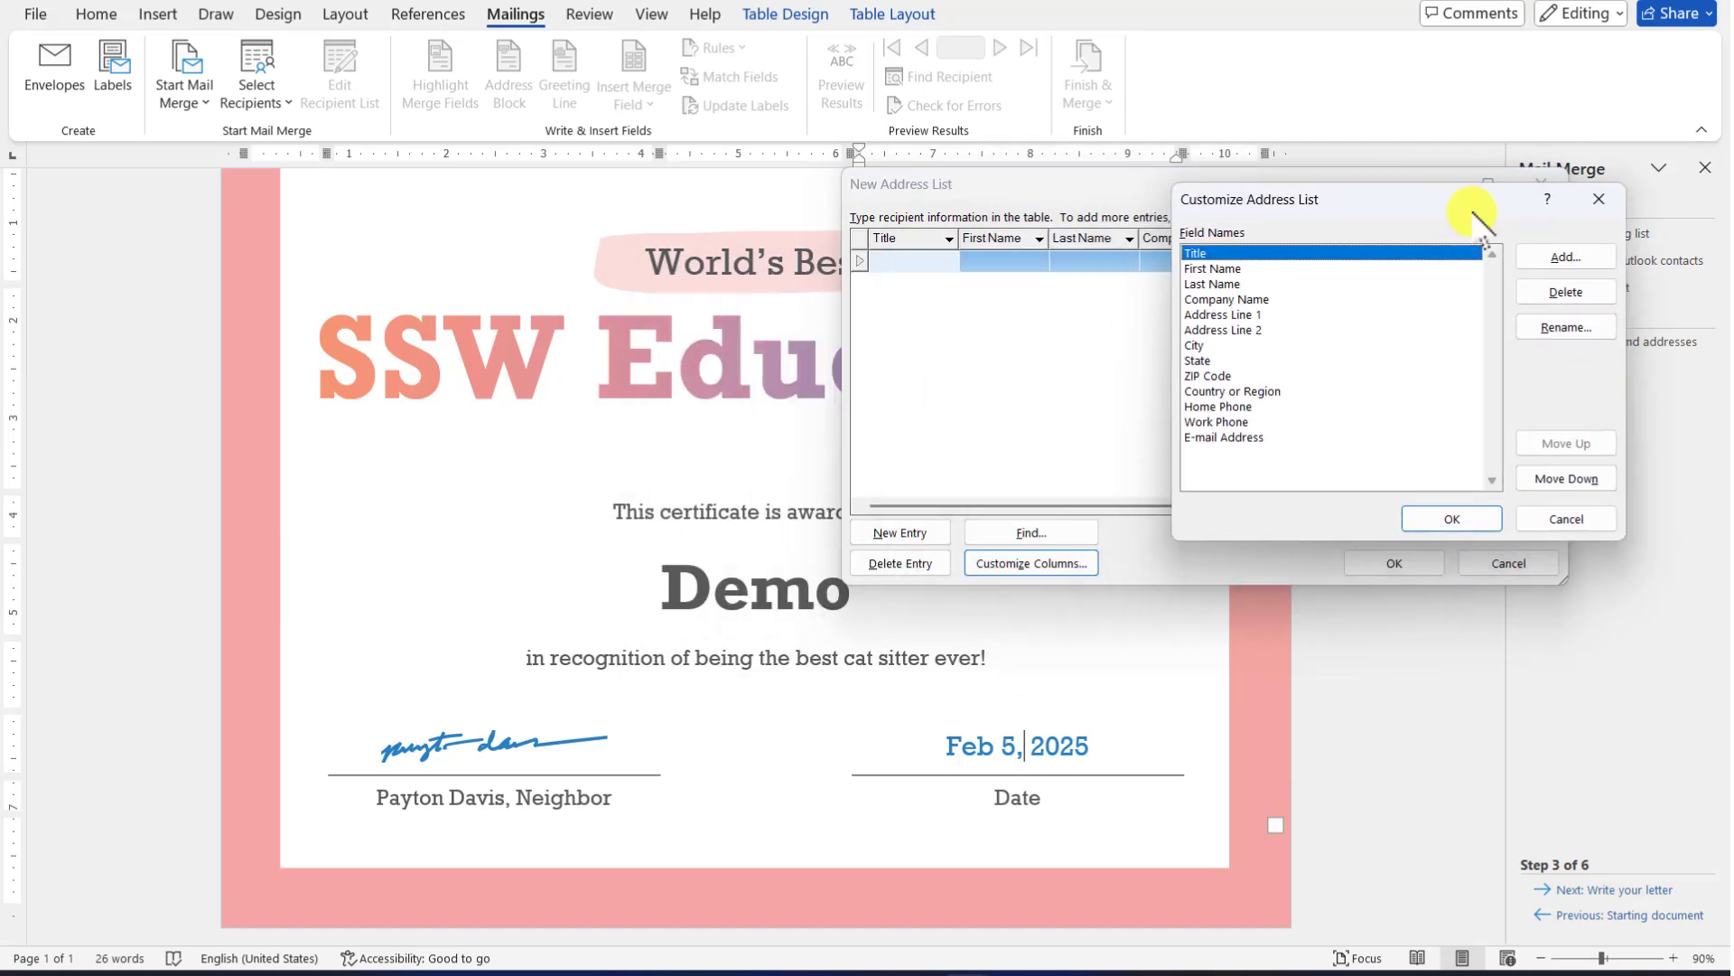
pyautogui.click(1566, 292)
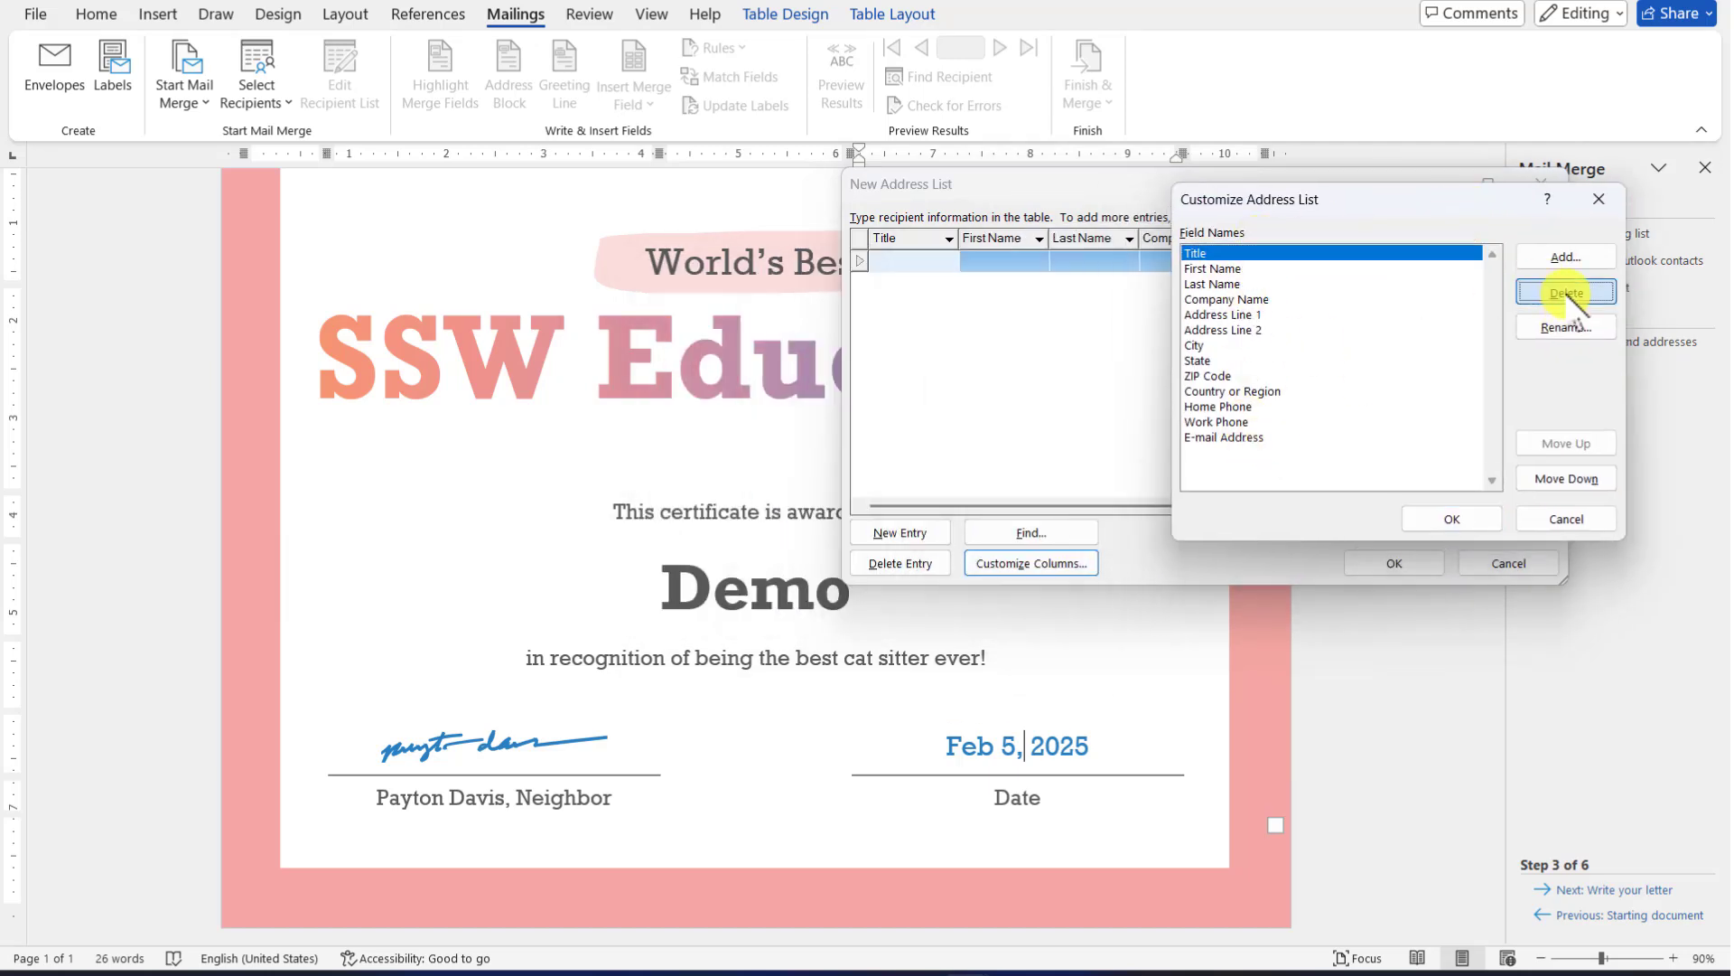
pyautogui.click(836, 528)
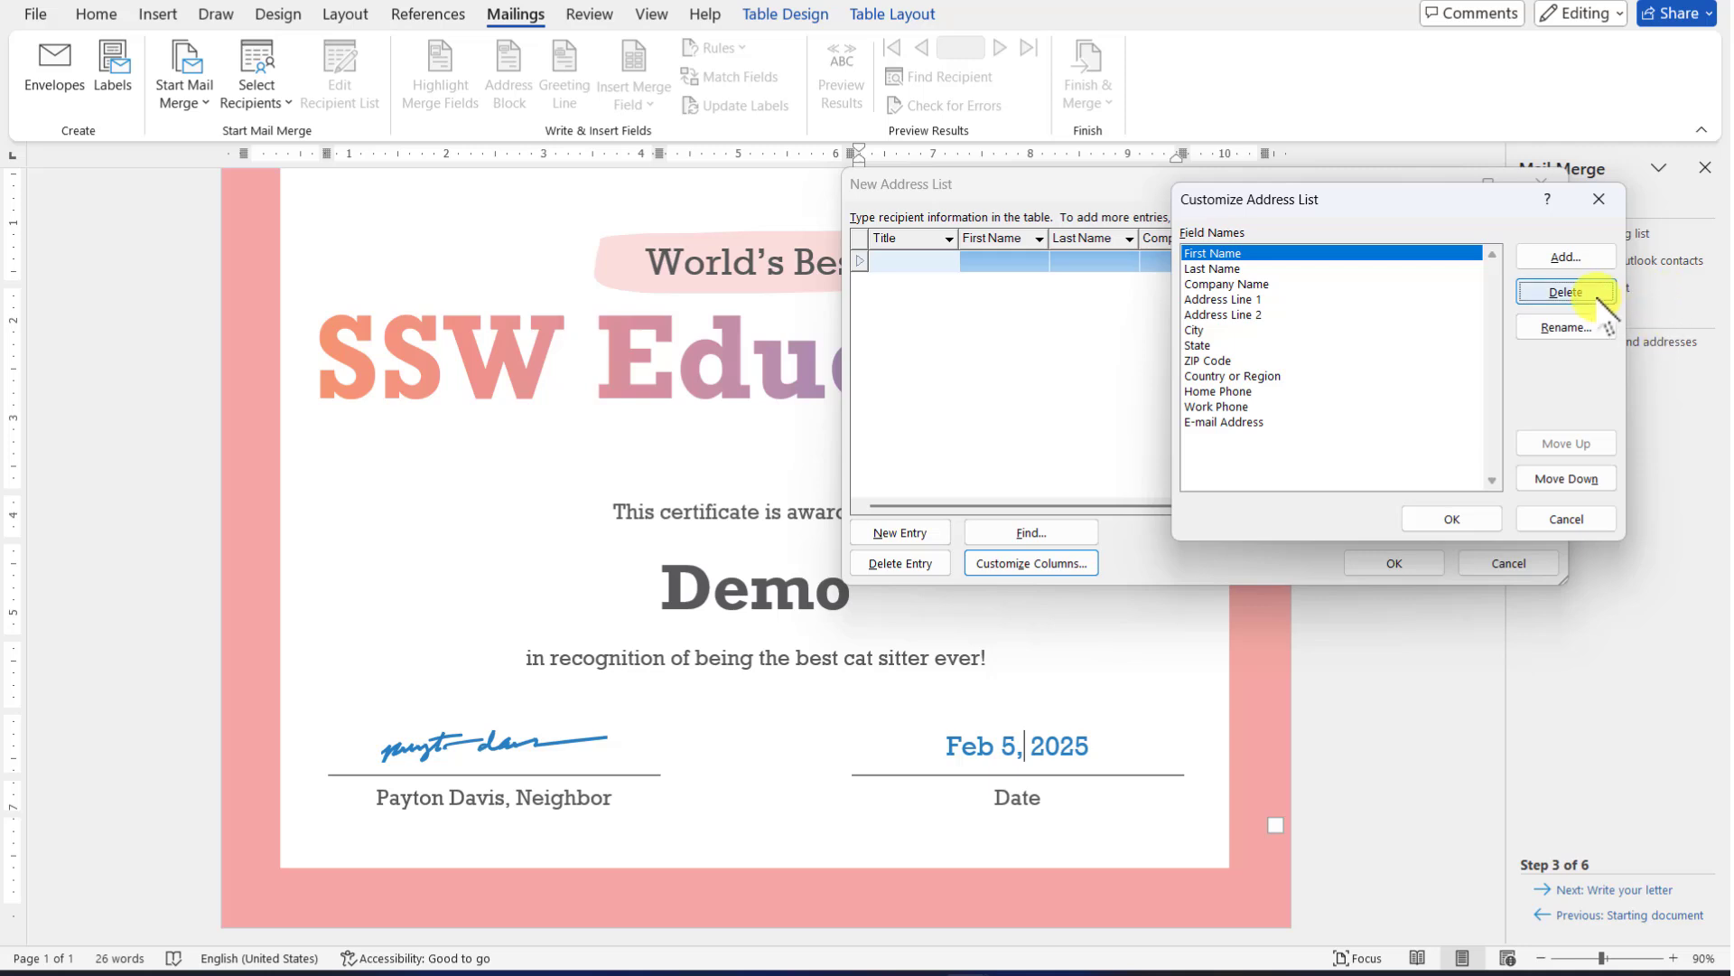
pyautogui.click(1565, 291)
pyautogui.click(837, 529)
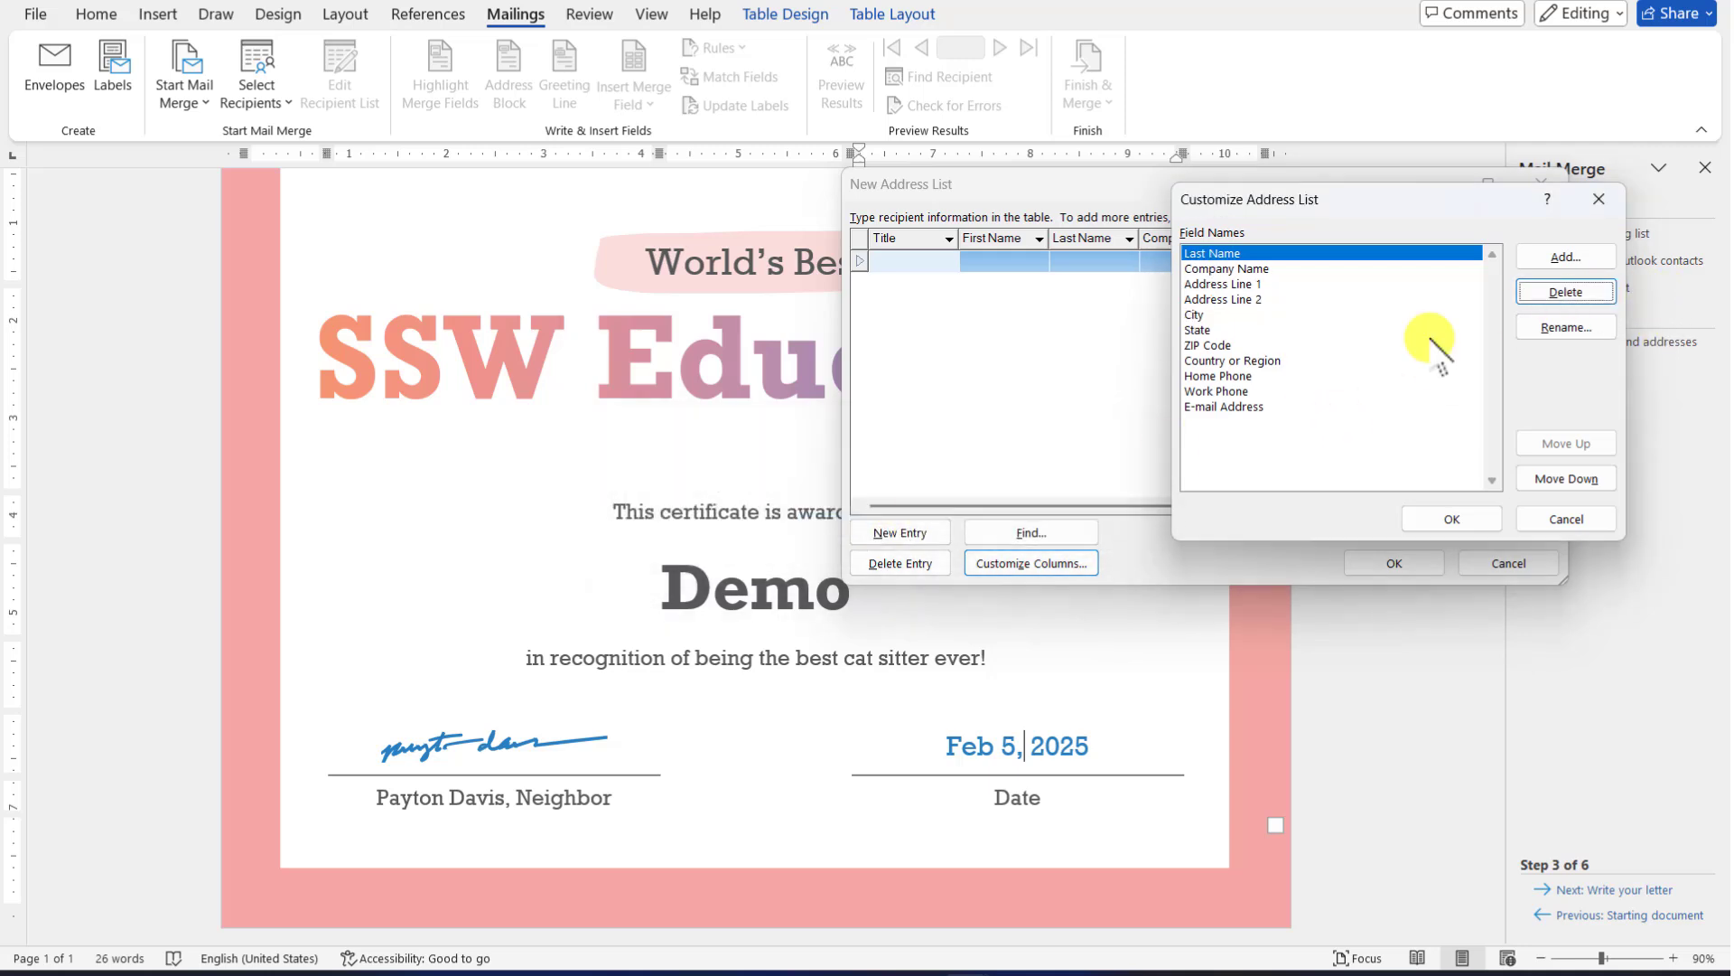
pyautogui.click(1566, 292)
pyautogui.click(833, 529)
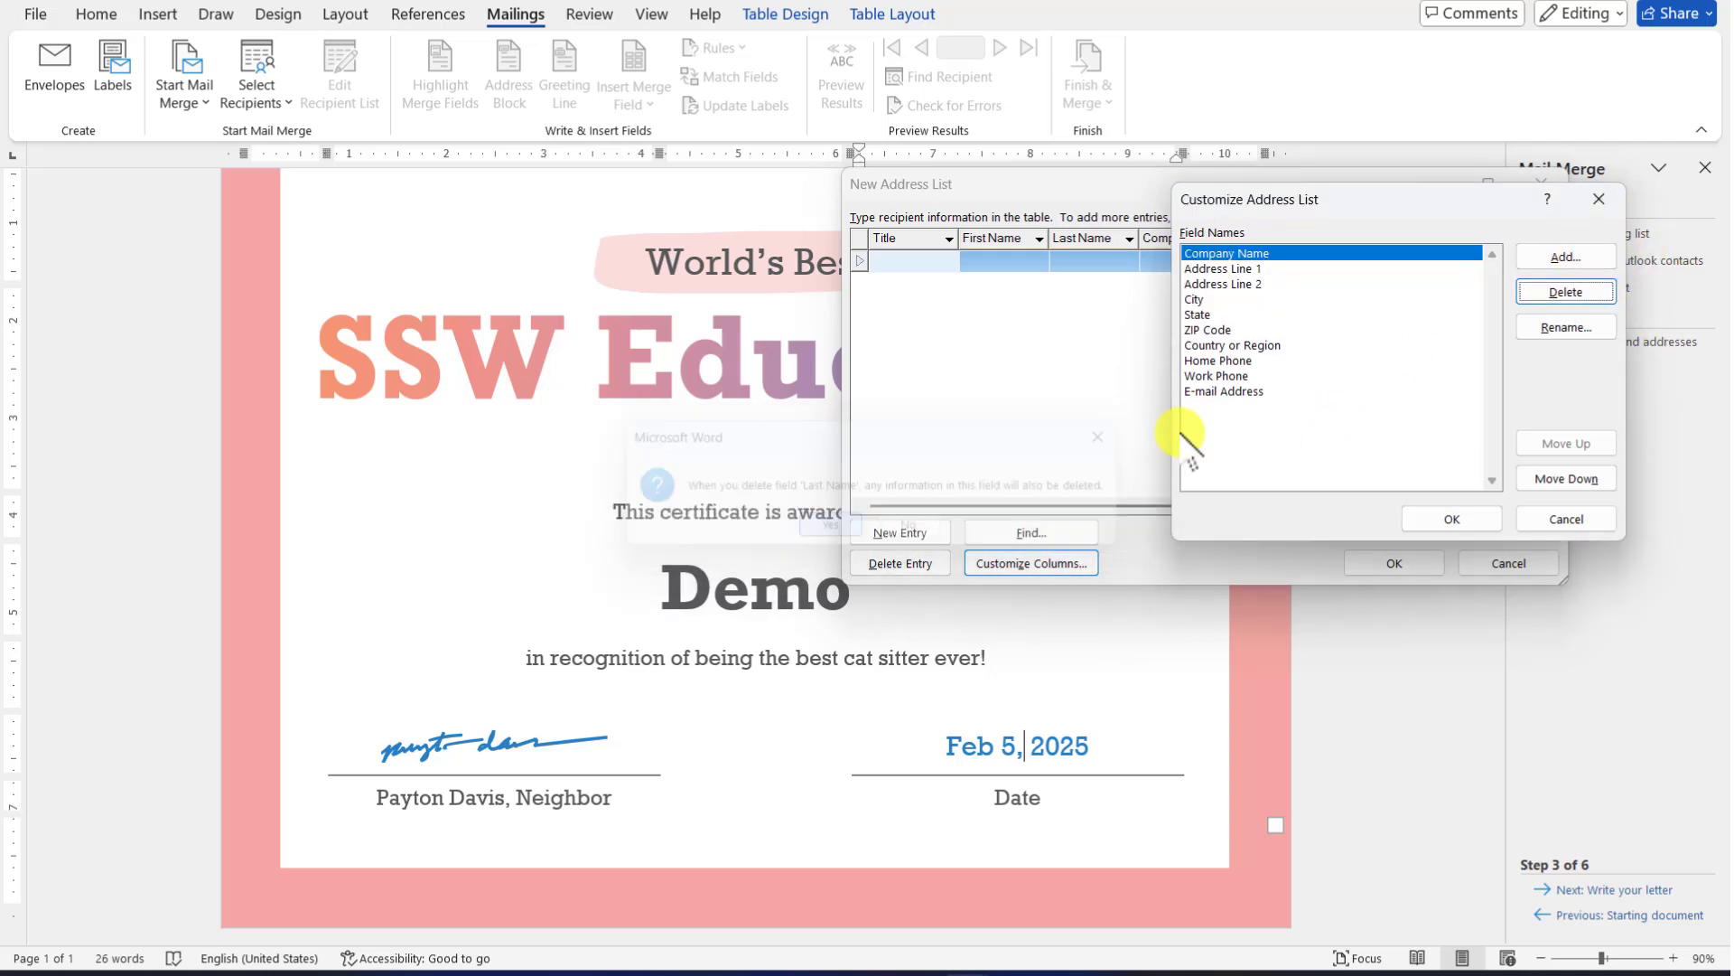
pyautogui.click(1565, 292)
pyautogui.click(838, 528)
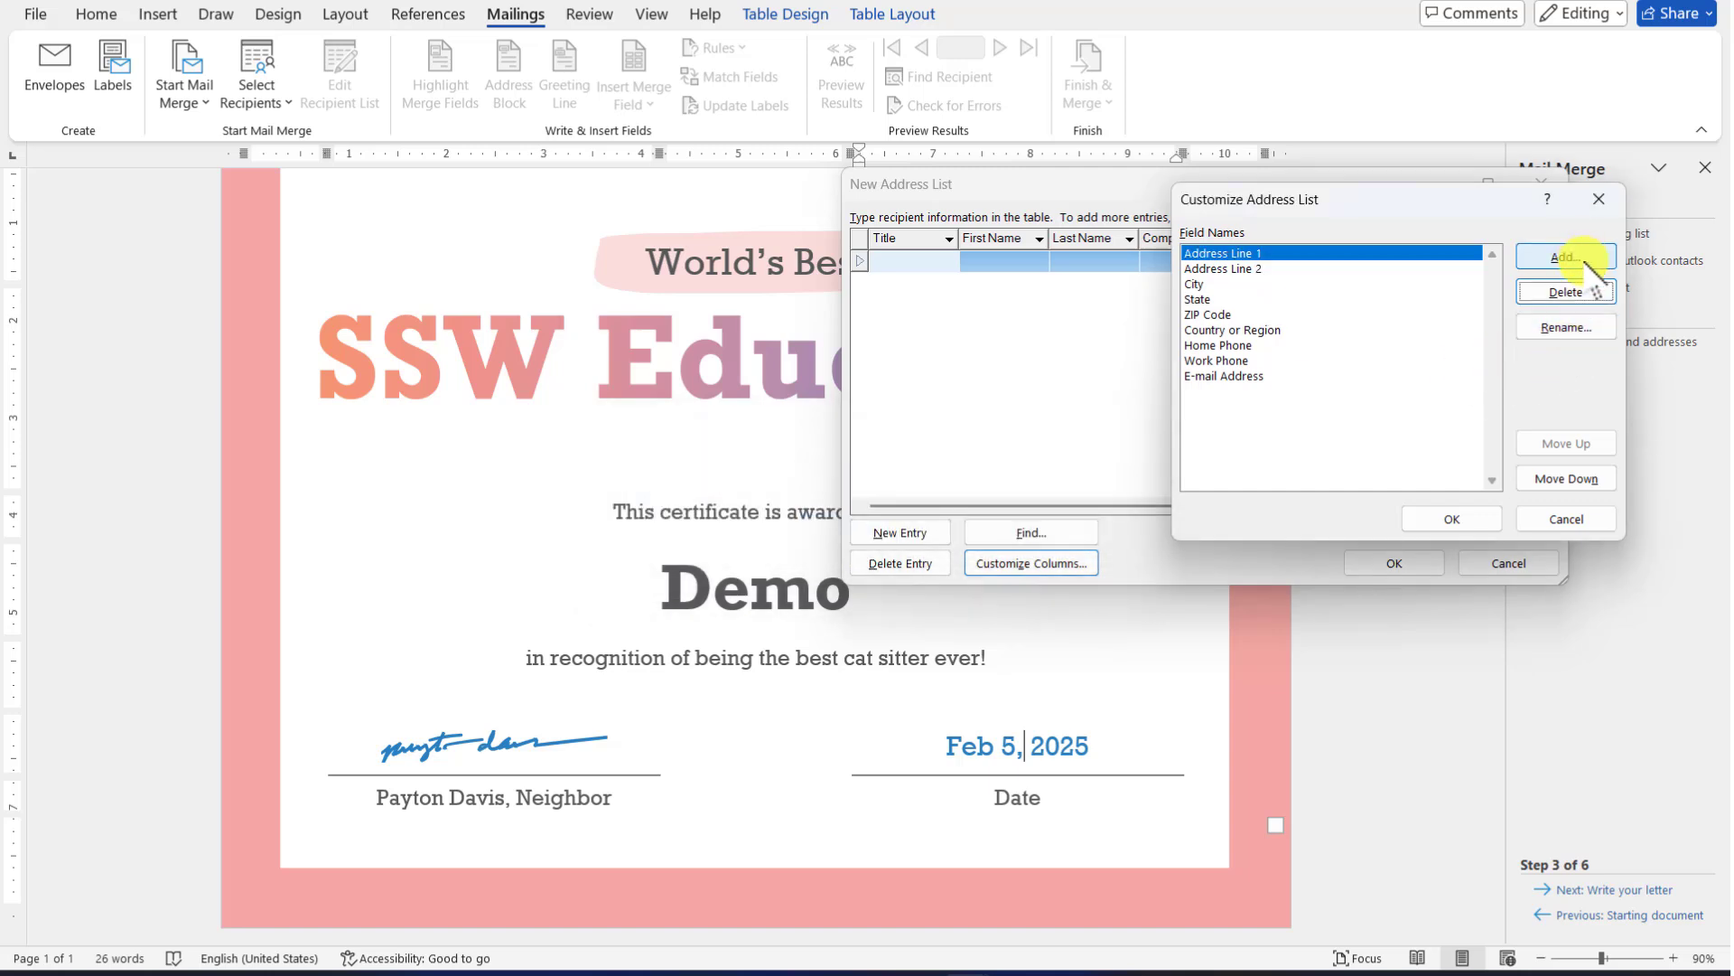
pyautogui.click(1566, 292)
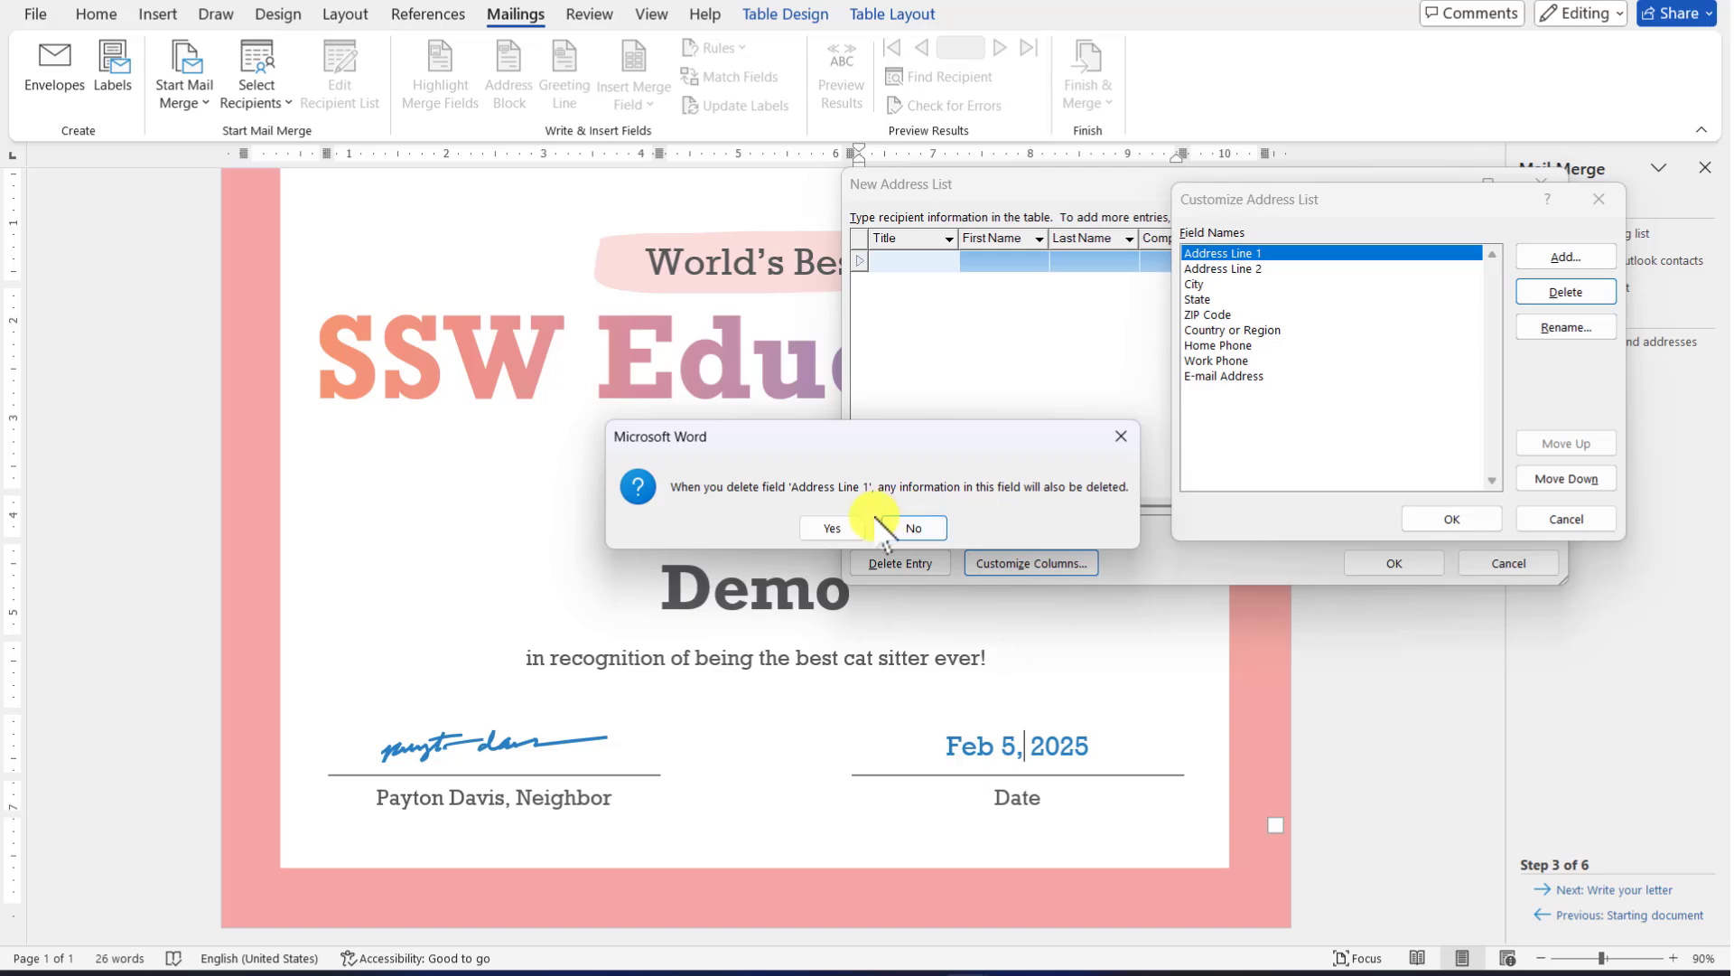
pyautogui.click(832, 528)
# Delete the Address Line 2, City, State, ZIP Code, Country or Region, Home Phone and Work Phone fields
pyautogui.click(1561, 295)
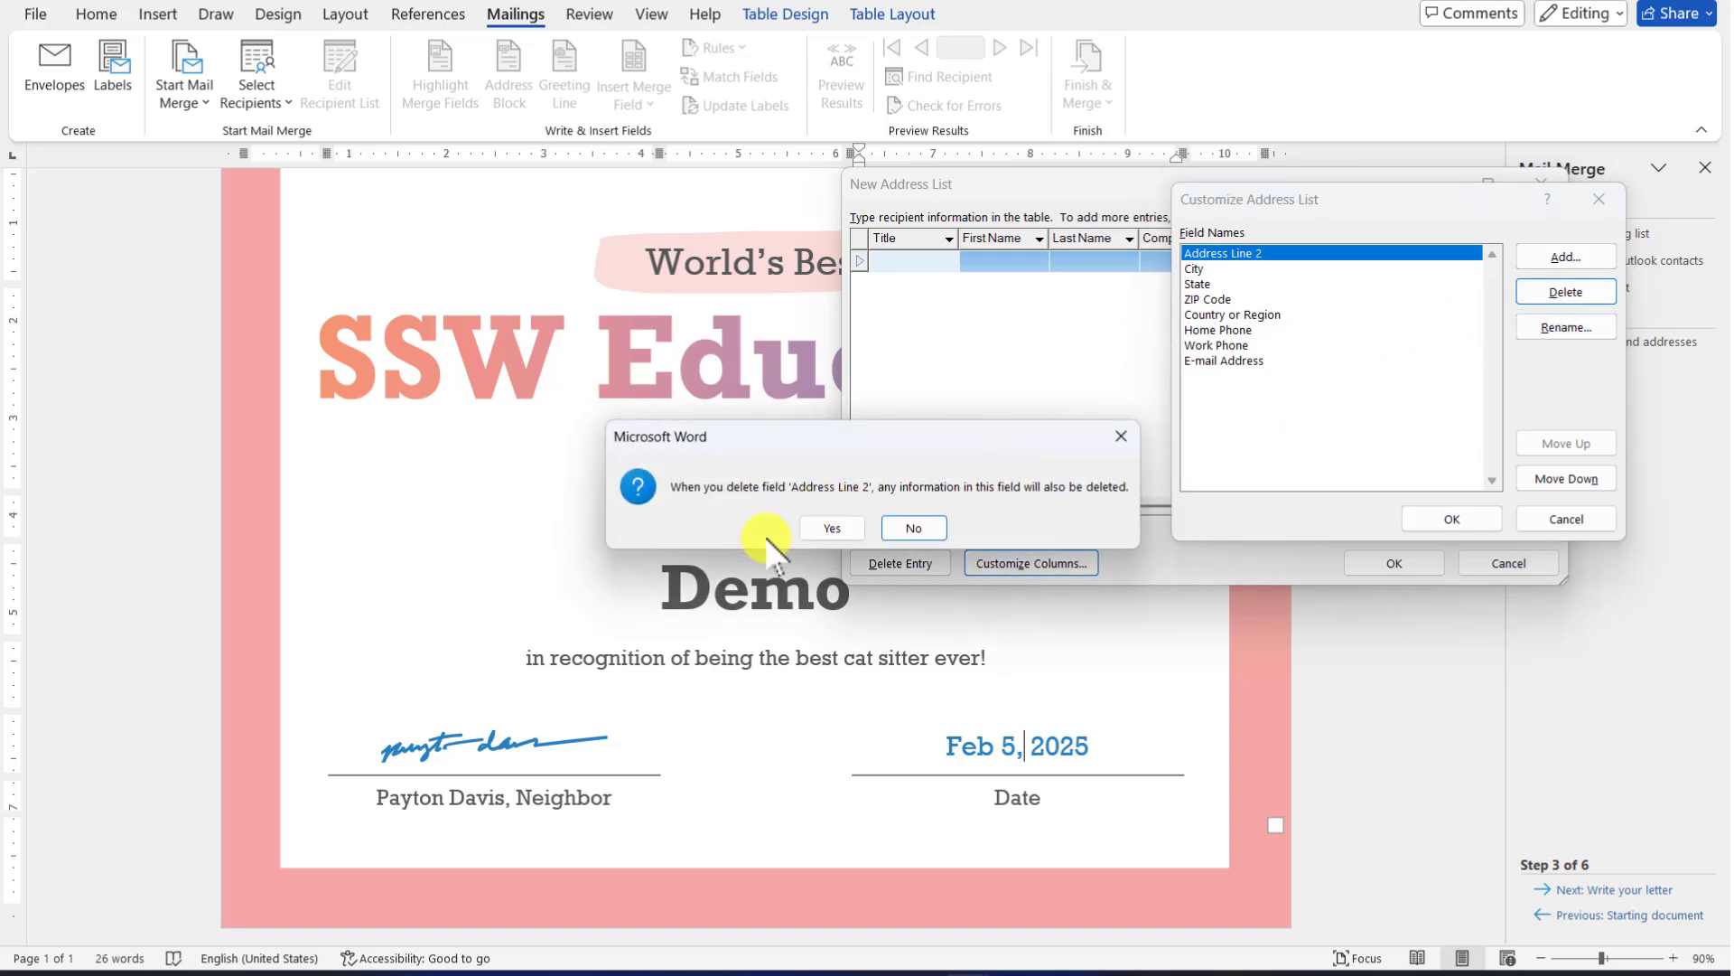
pyautogui.click(829, 527)
pyautogui.click(1563, 294)
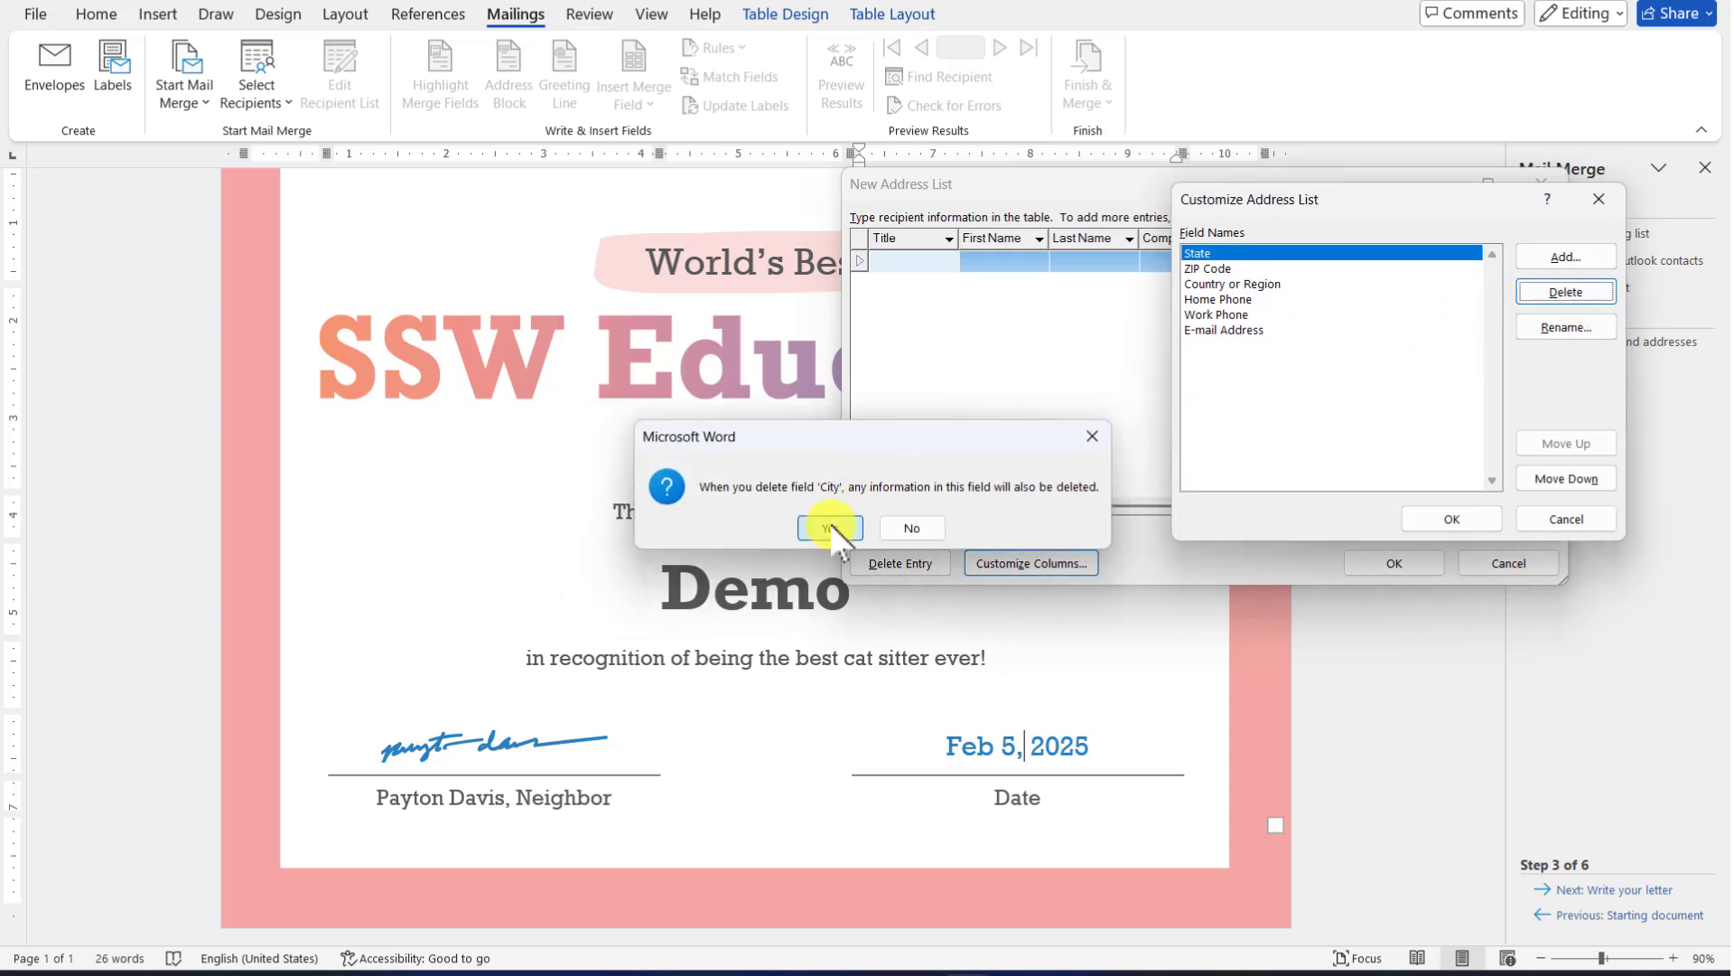
pyautogui.click(829, 525)
pyautogui.click(1547, 289)
pyautogui.click(829, 528)
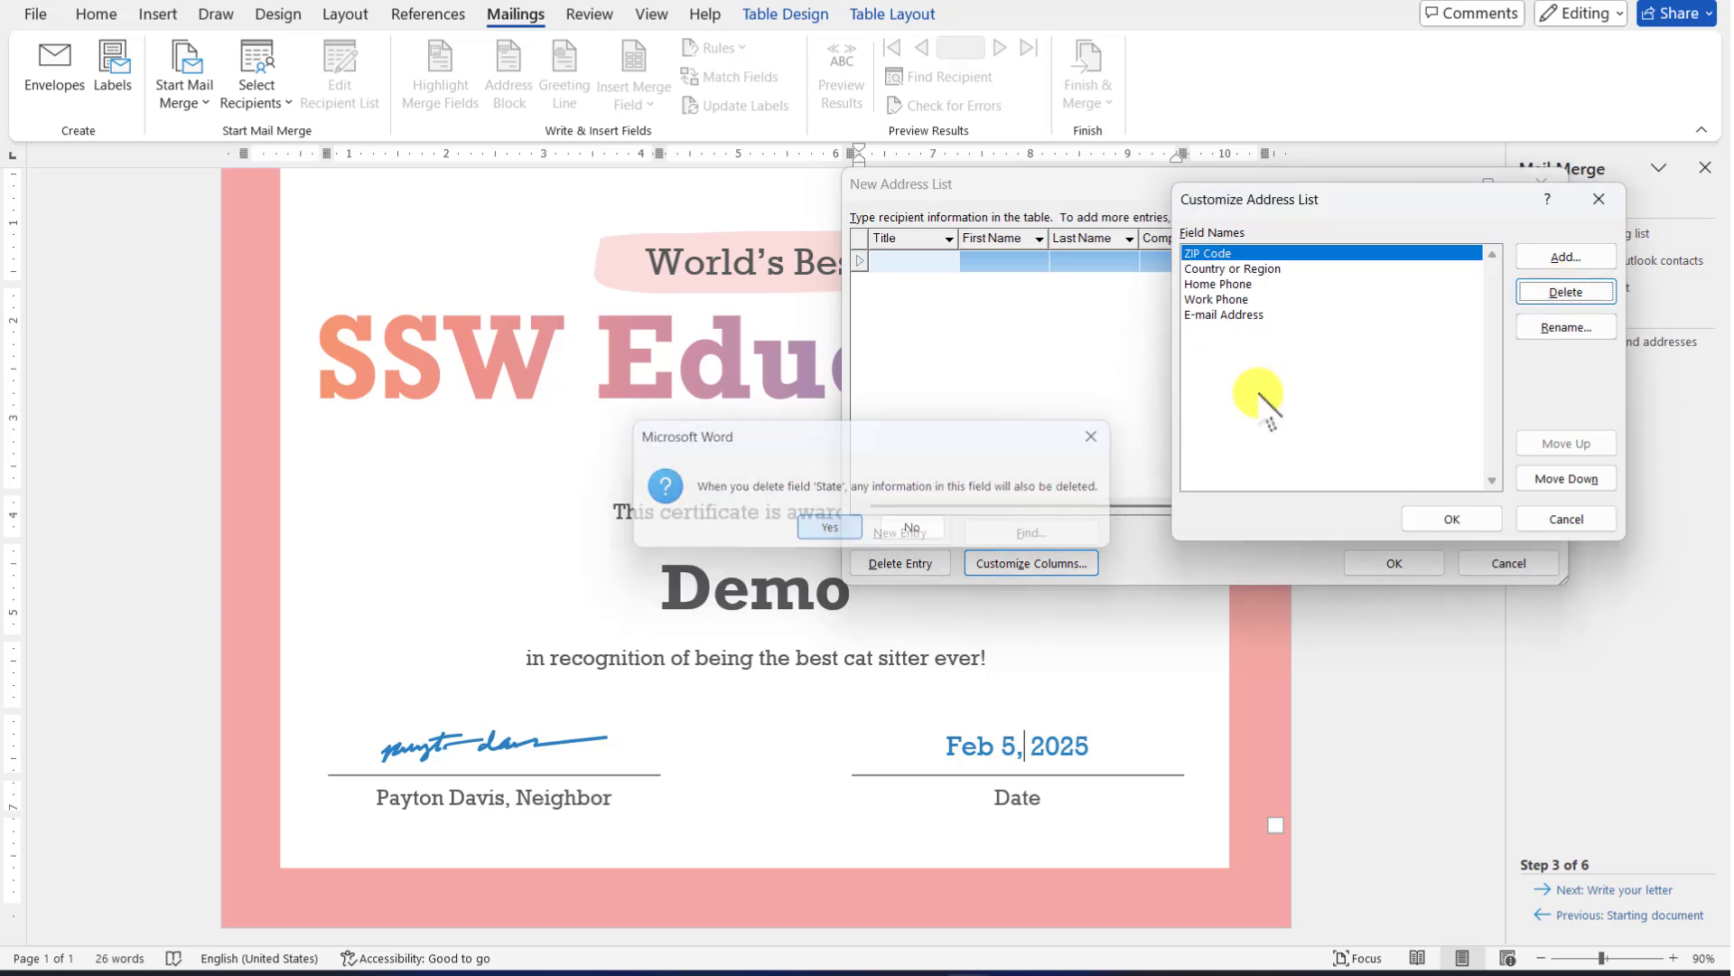
pyautogui.click(1563, 293)
pyautogui.click(829, 528)
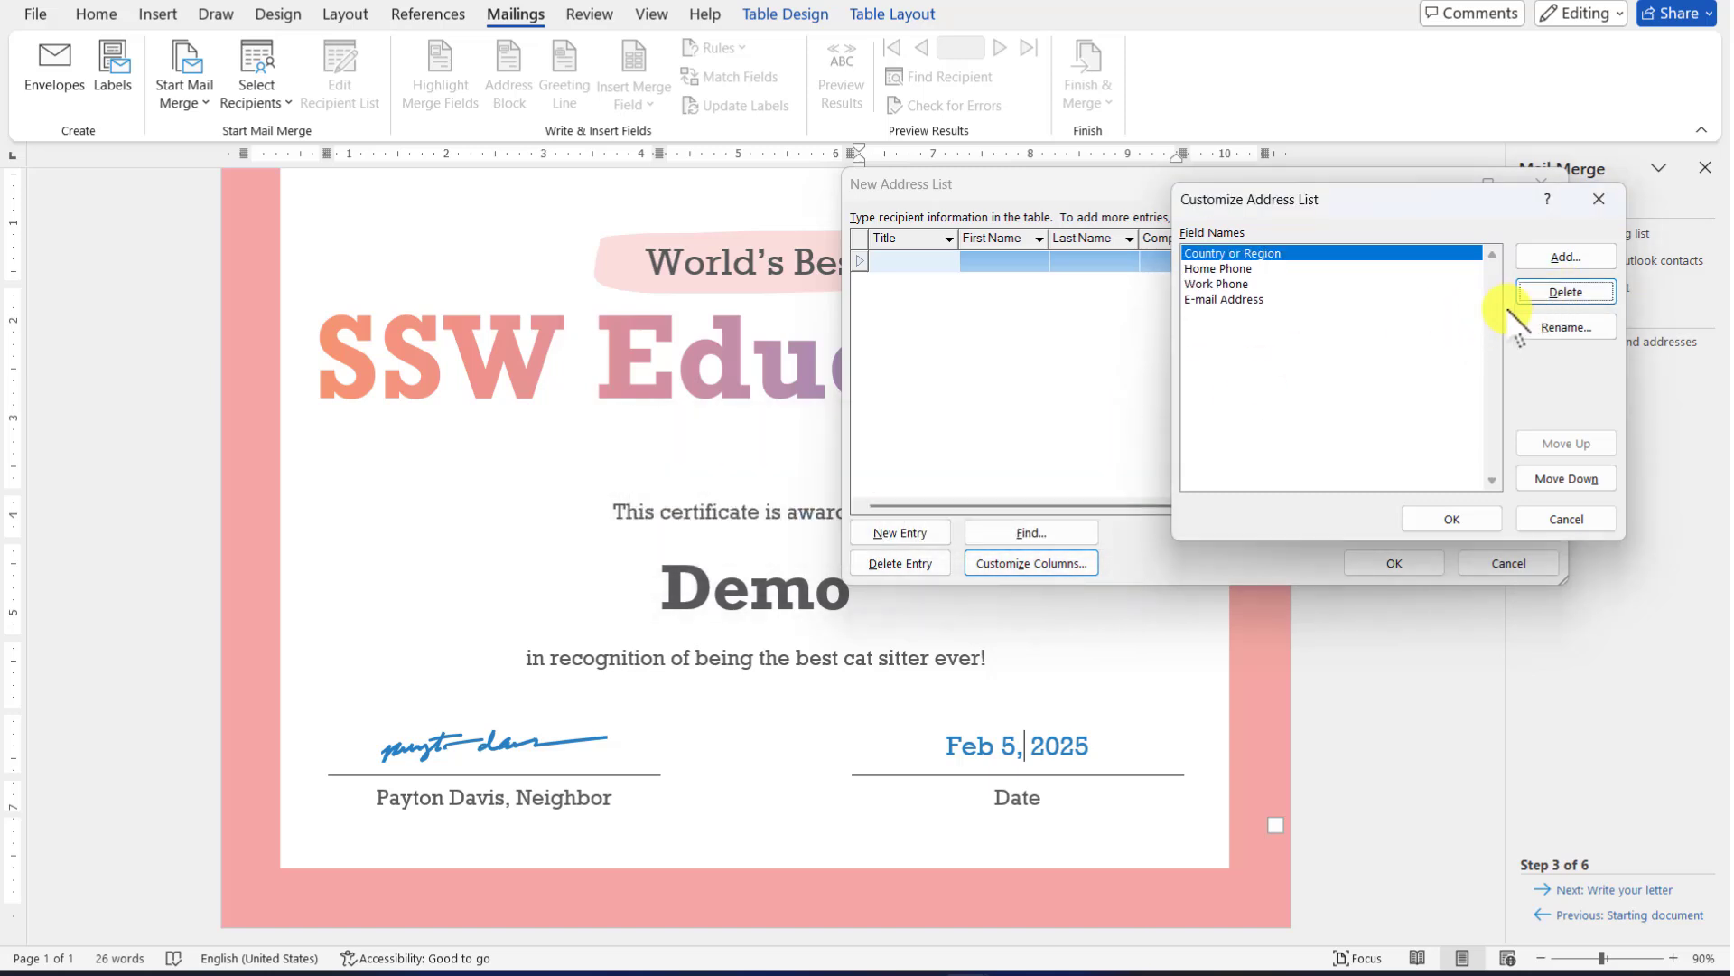
pyautogui.click(1559, 294)
pyautogui.click(829, 526)
pyautogui.click(1562, 291)
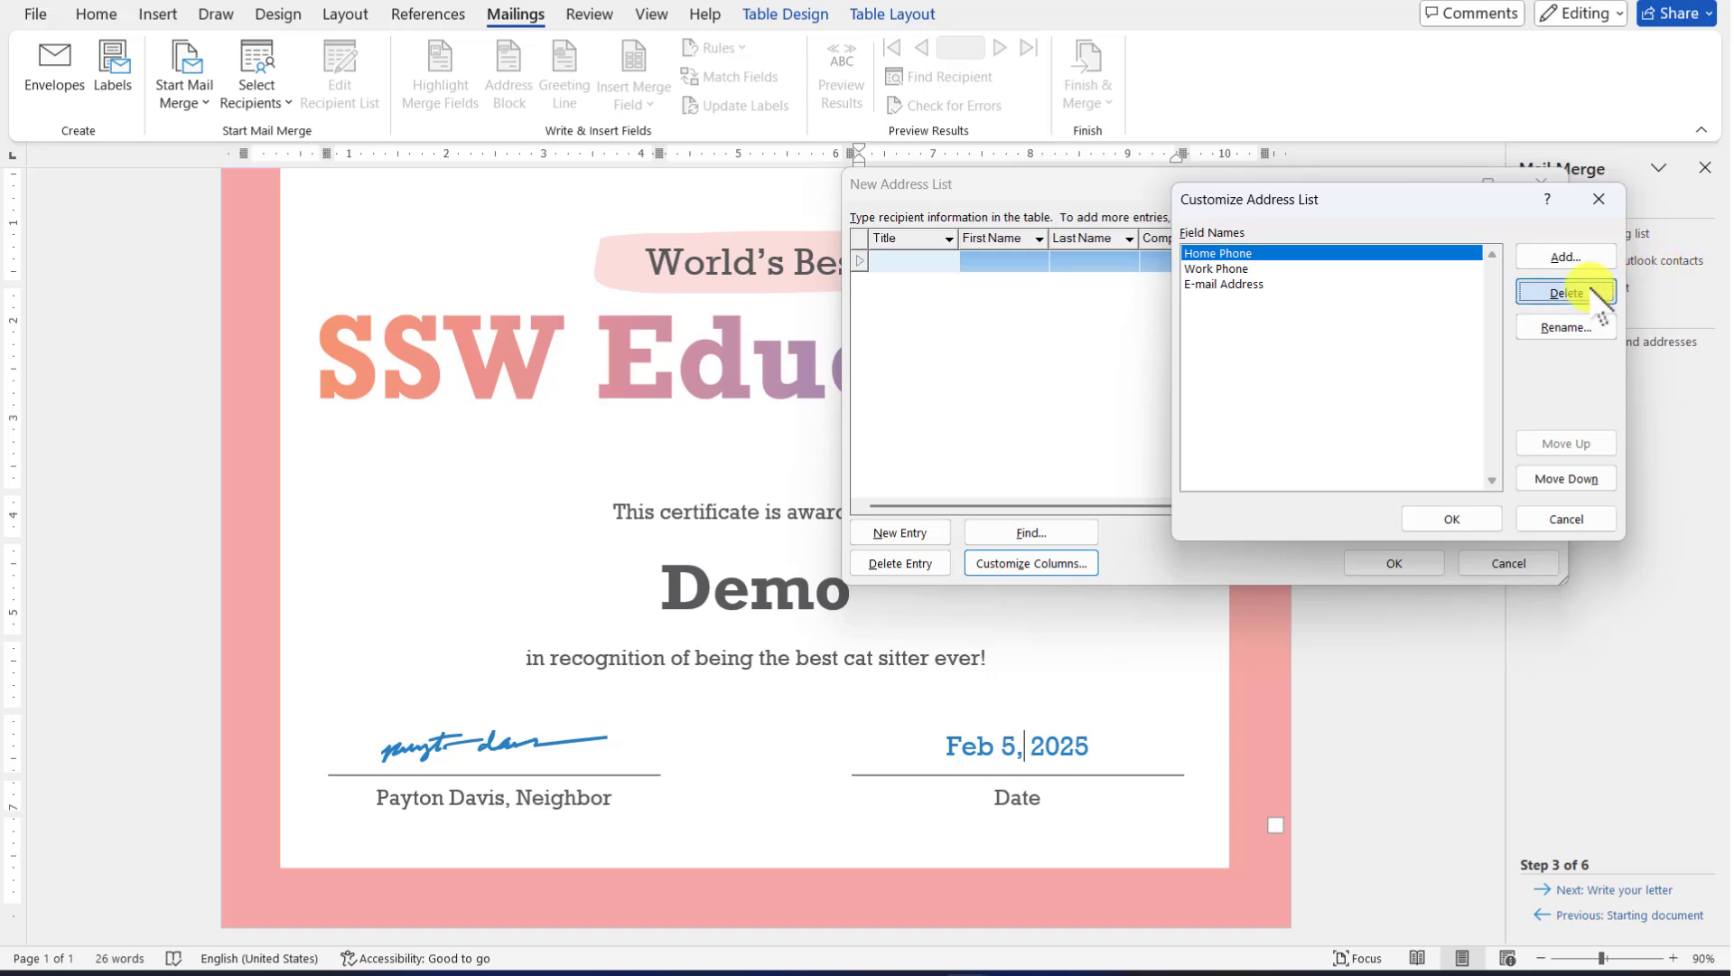
pyautogui.click(829, 528)
pyautogui.click(1563, 291)
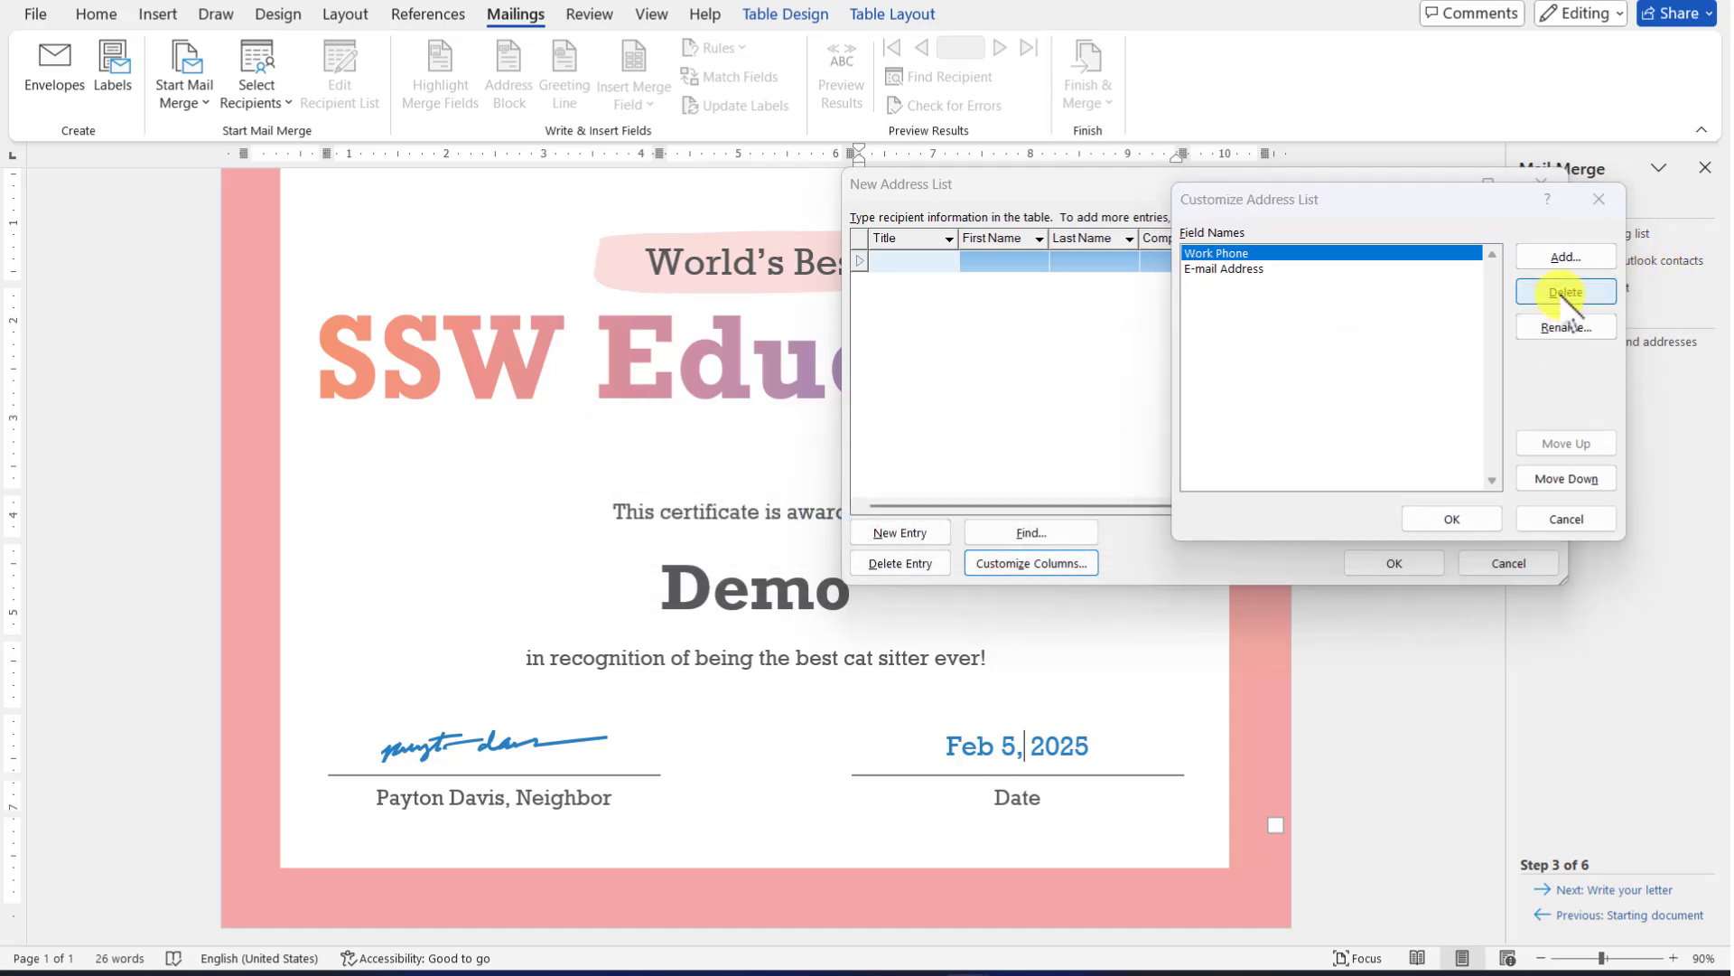
pyautogui.click(835, 527)
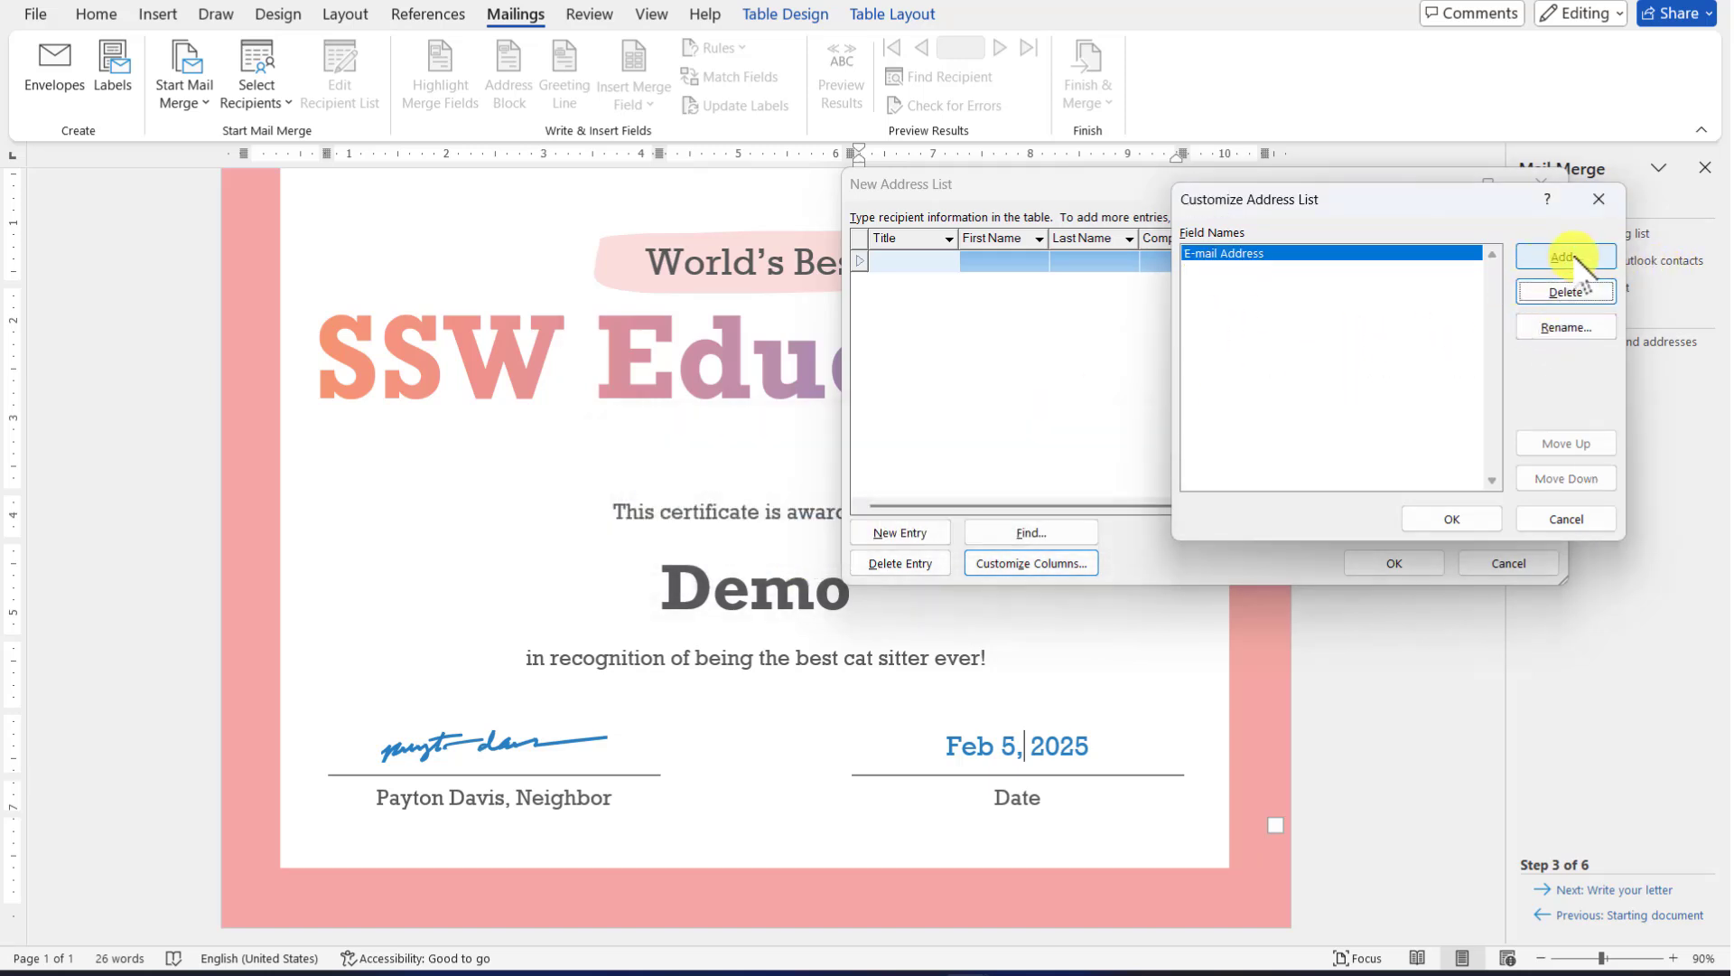
# Rename the remaining E-mail Address field to 'Name' and apply the columns
pyautogui.click(1567, 329)
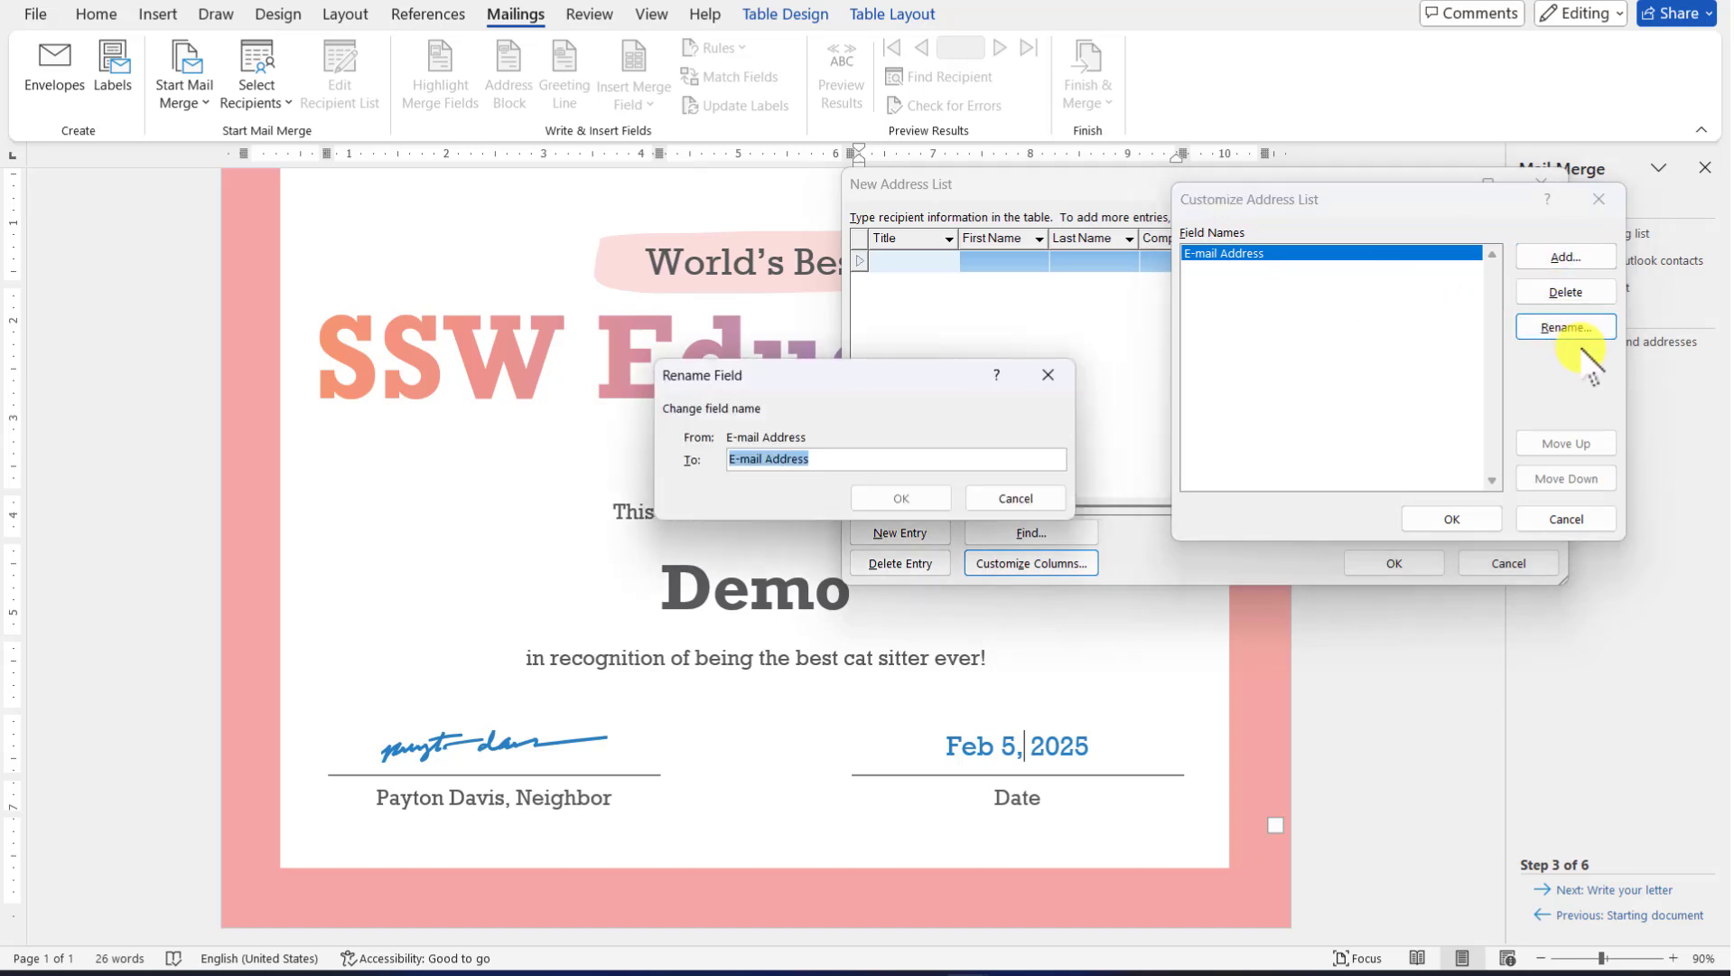
pyautogui.write('Na')
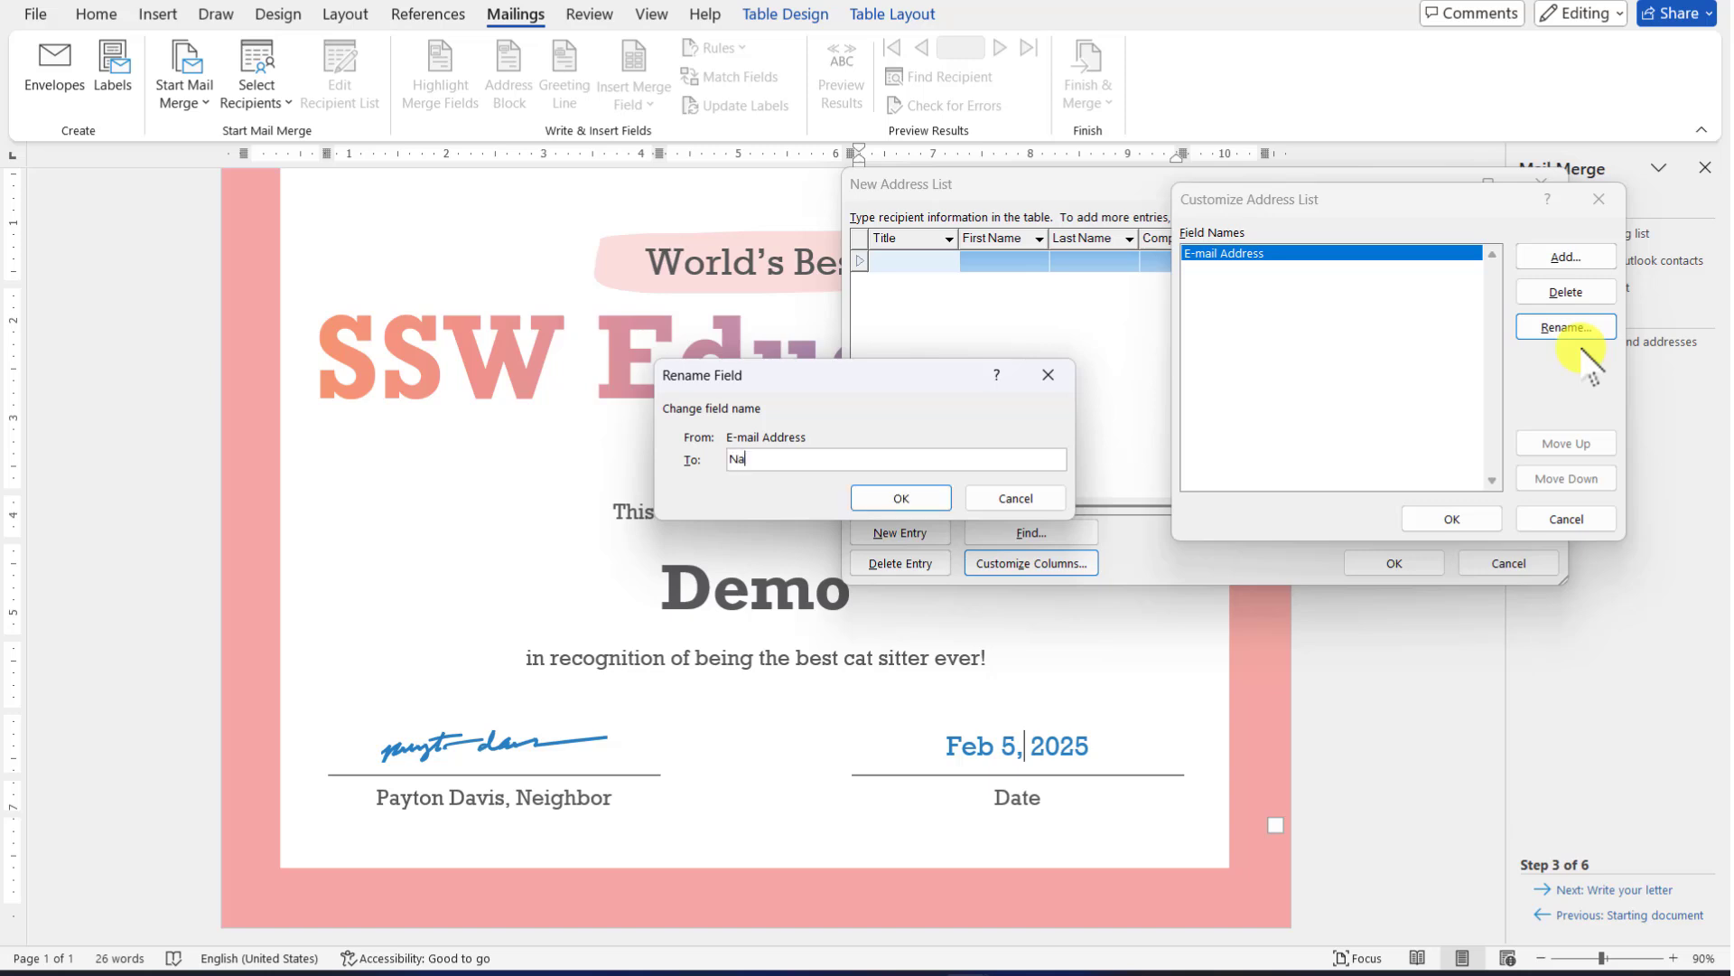
pyautogui.write('me')
pyautogui.click(901, 498)
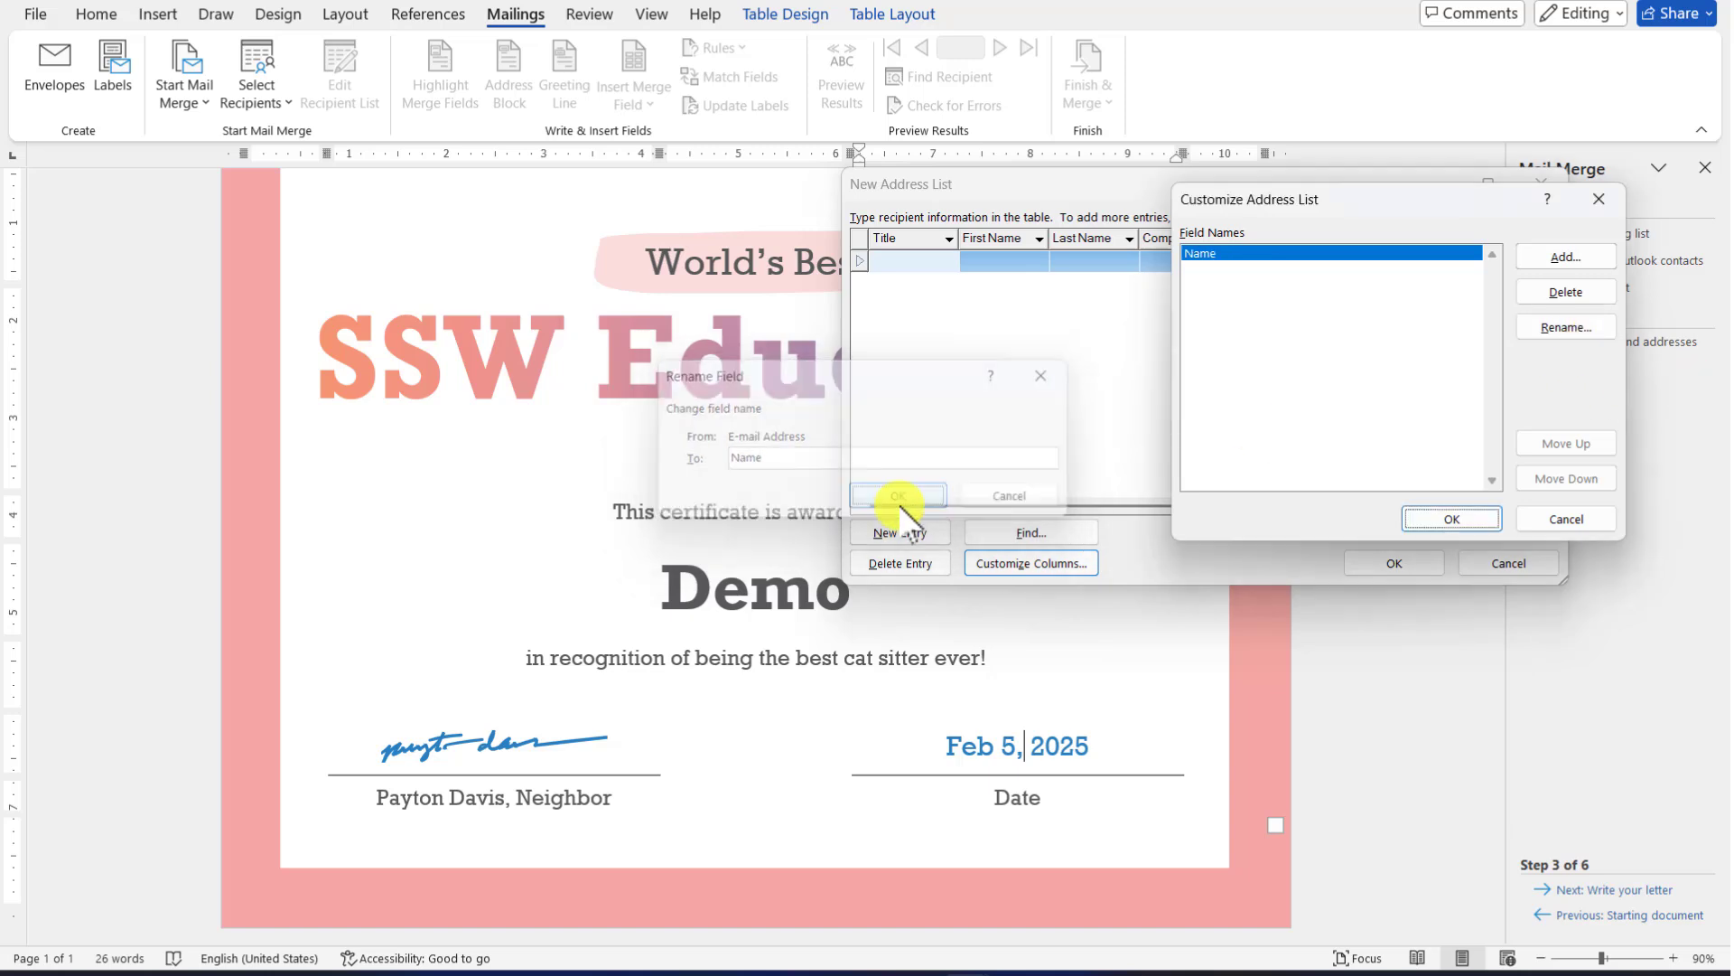
pyautogui.click(1451, 519)
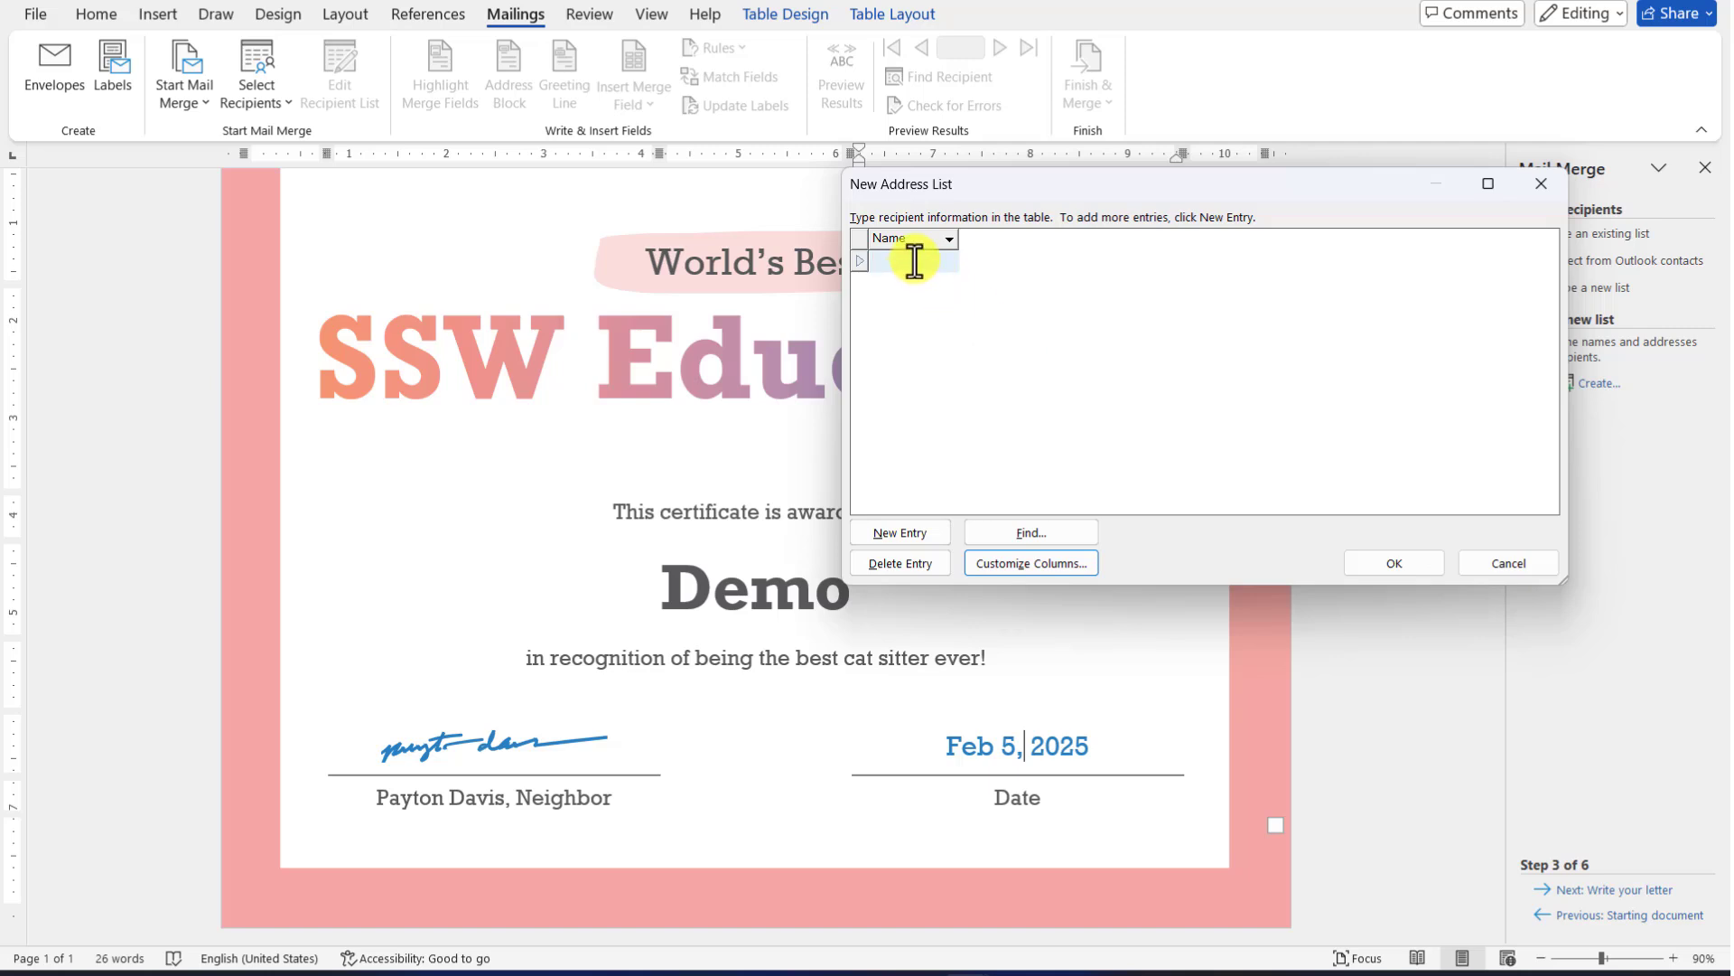
# Enter each recipient's full name in the Name column, adding a new entry after each
pyautogui.click(915, 261)
pyautogui.press('Tab')
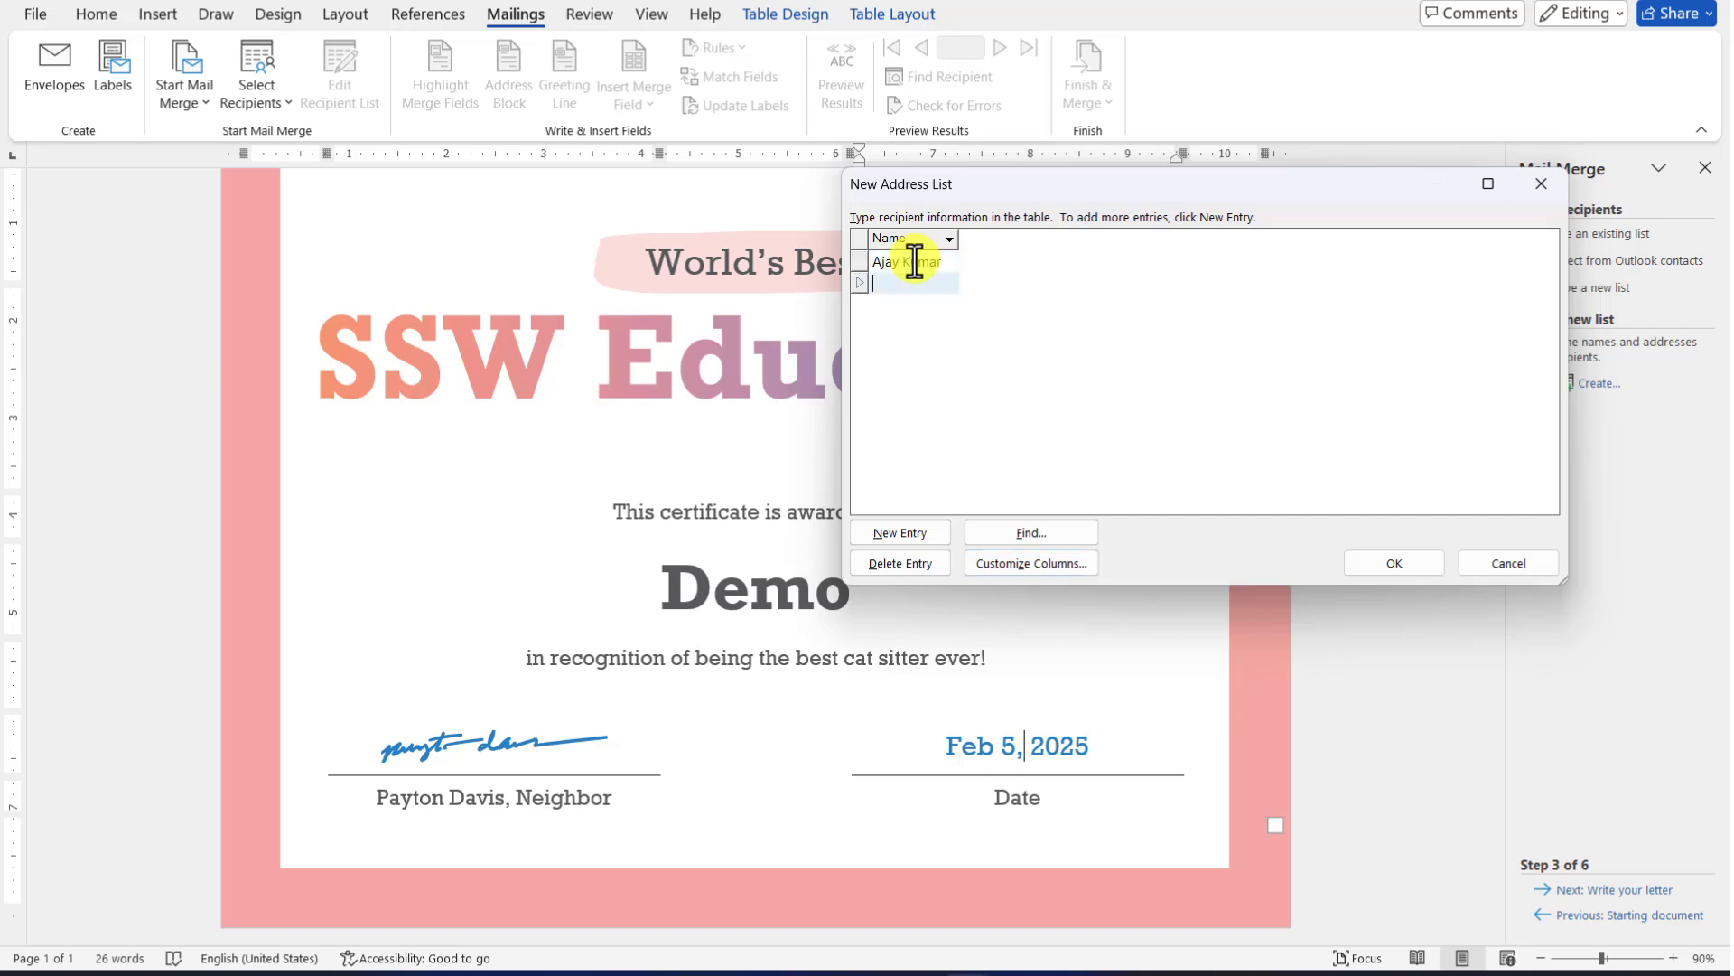
pyautogui.press('Tab')
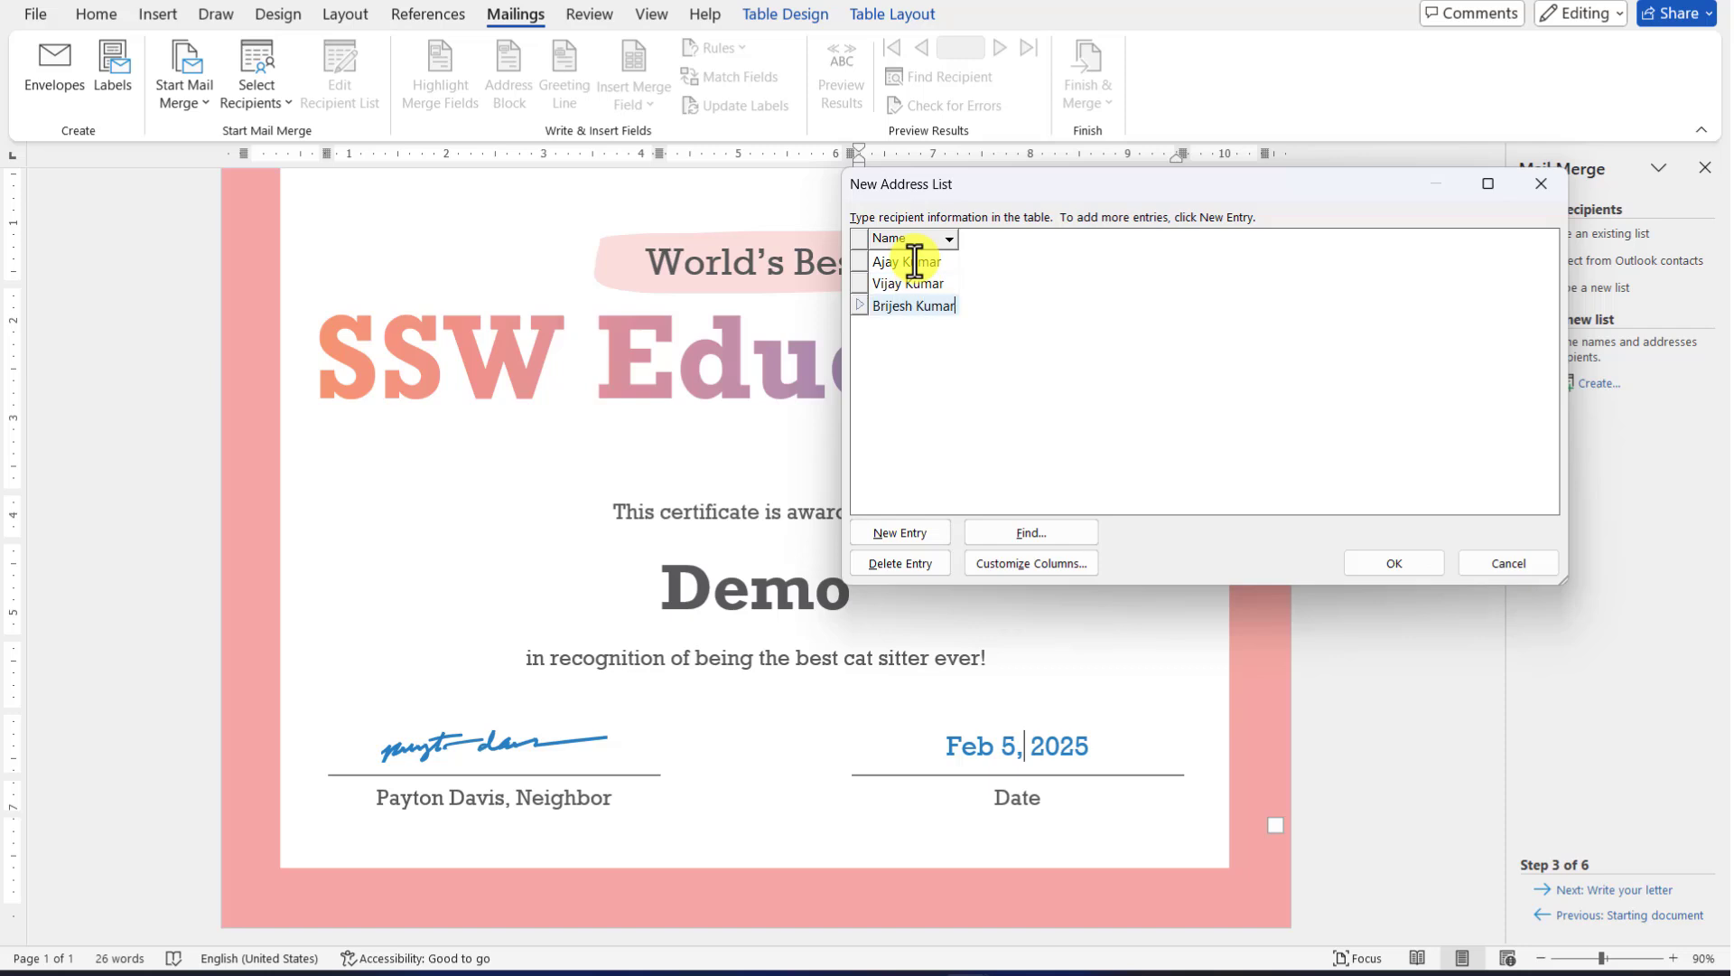
pyautogui.press('Tab')
pyautogui.write('Mukesh')
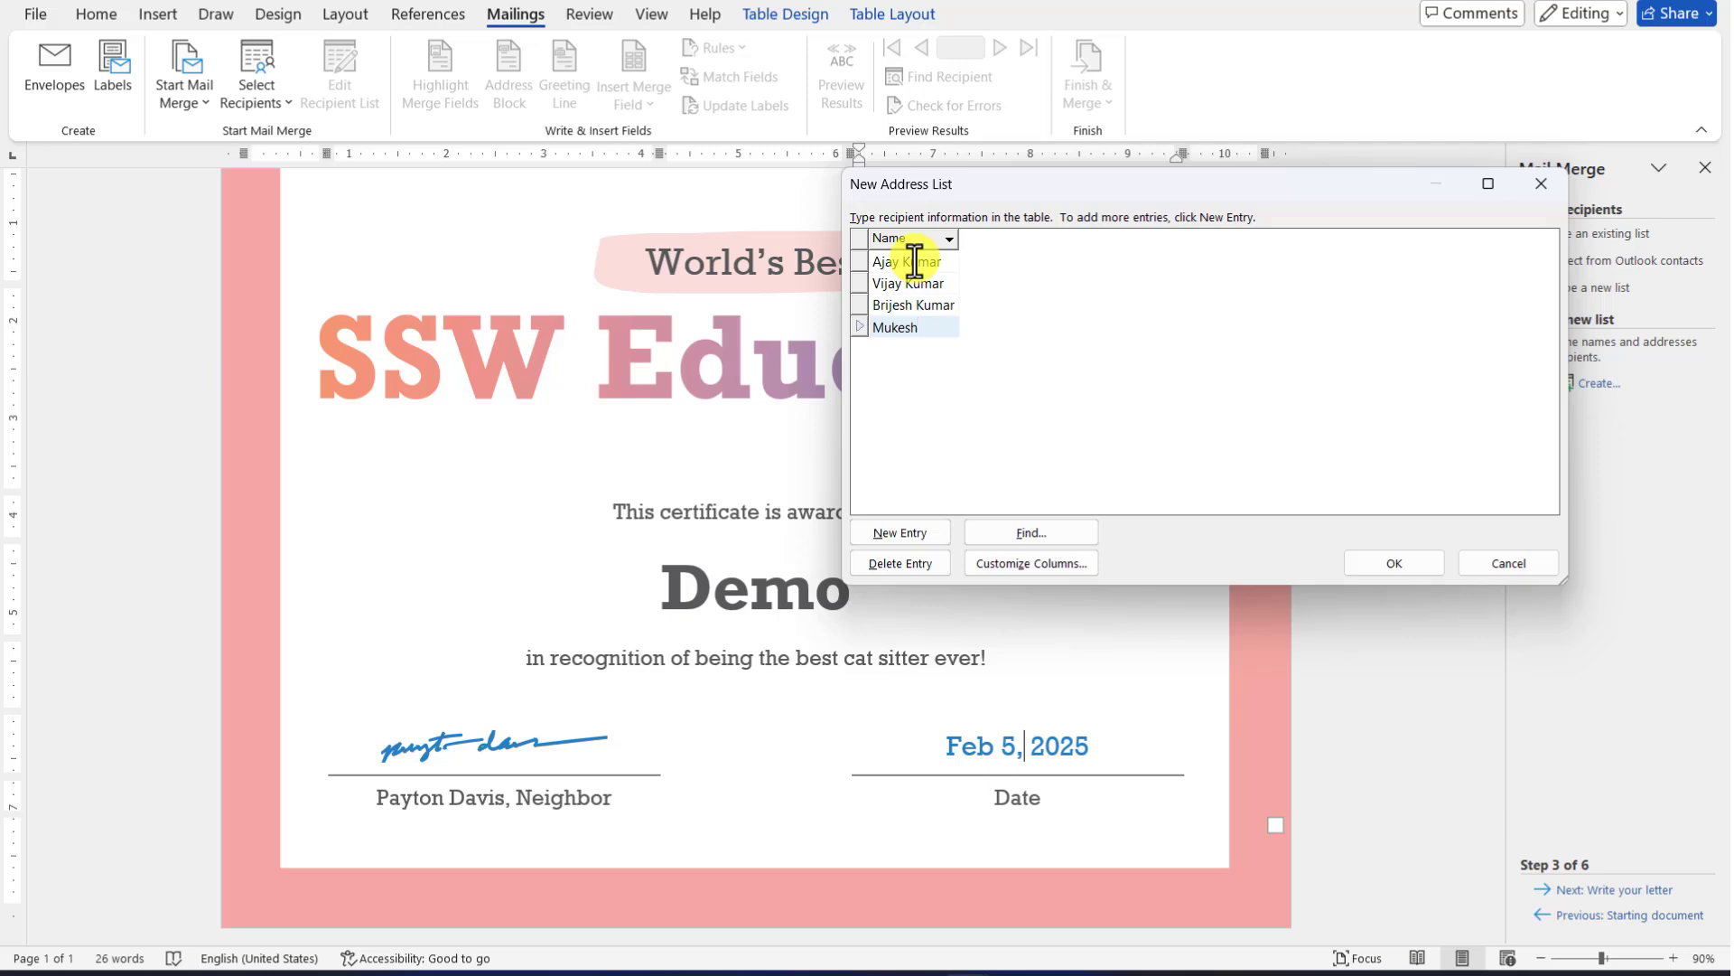
pyautogui.press('Tab')
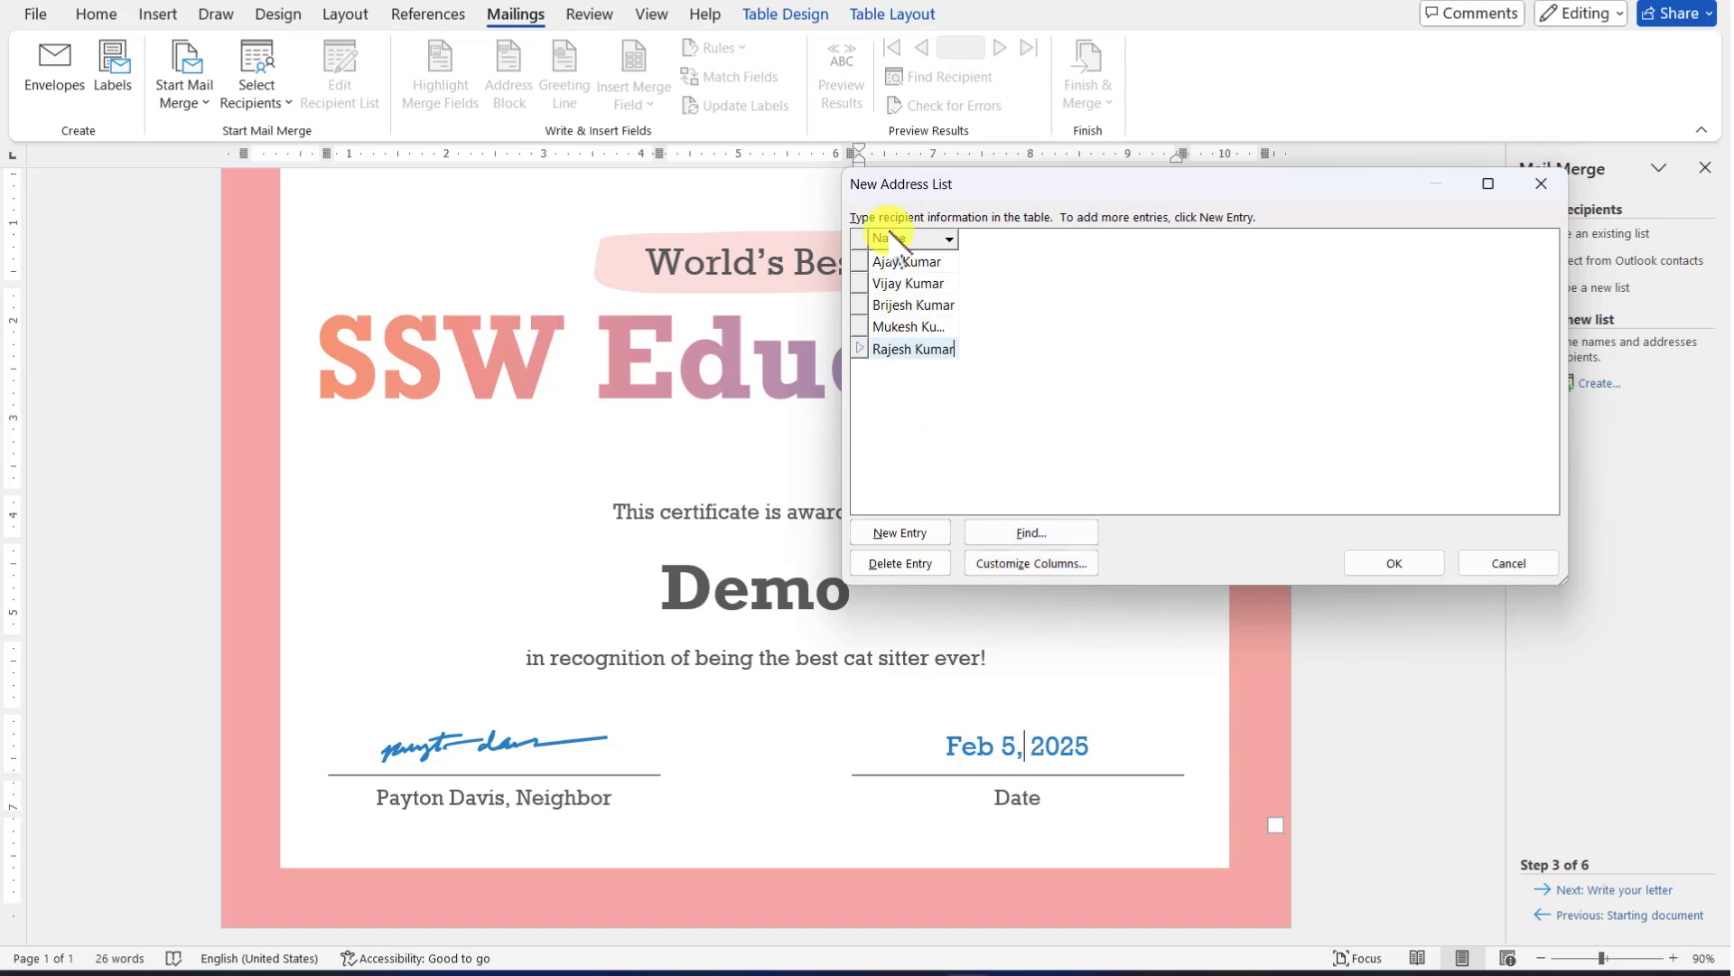
# Save the recipient list as 'Certificate list' in My Data Sources
pyautogui.click(1409, 565)
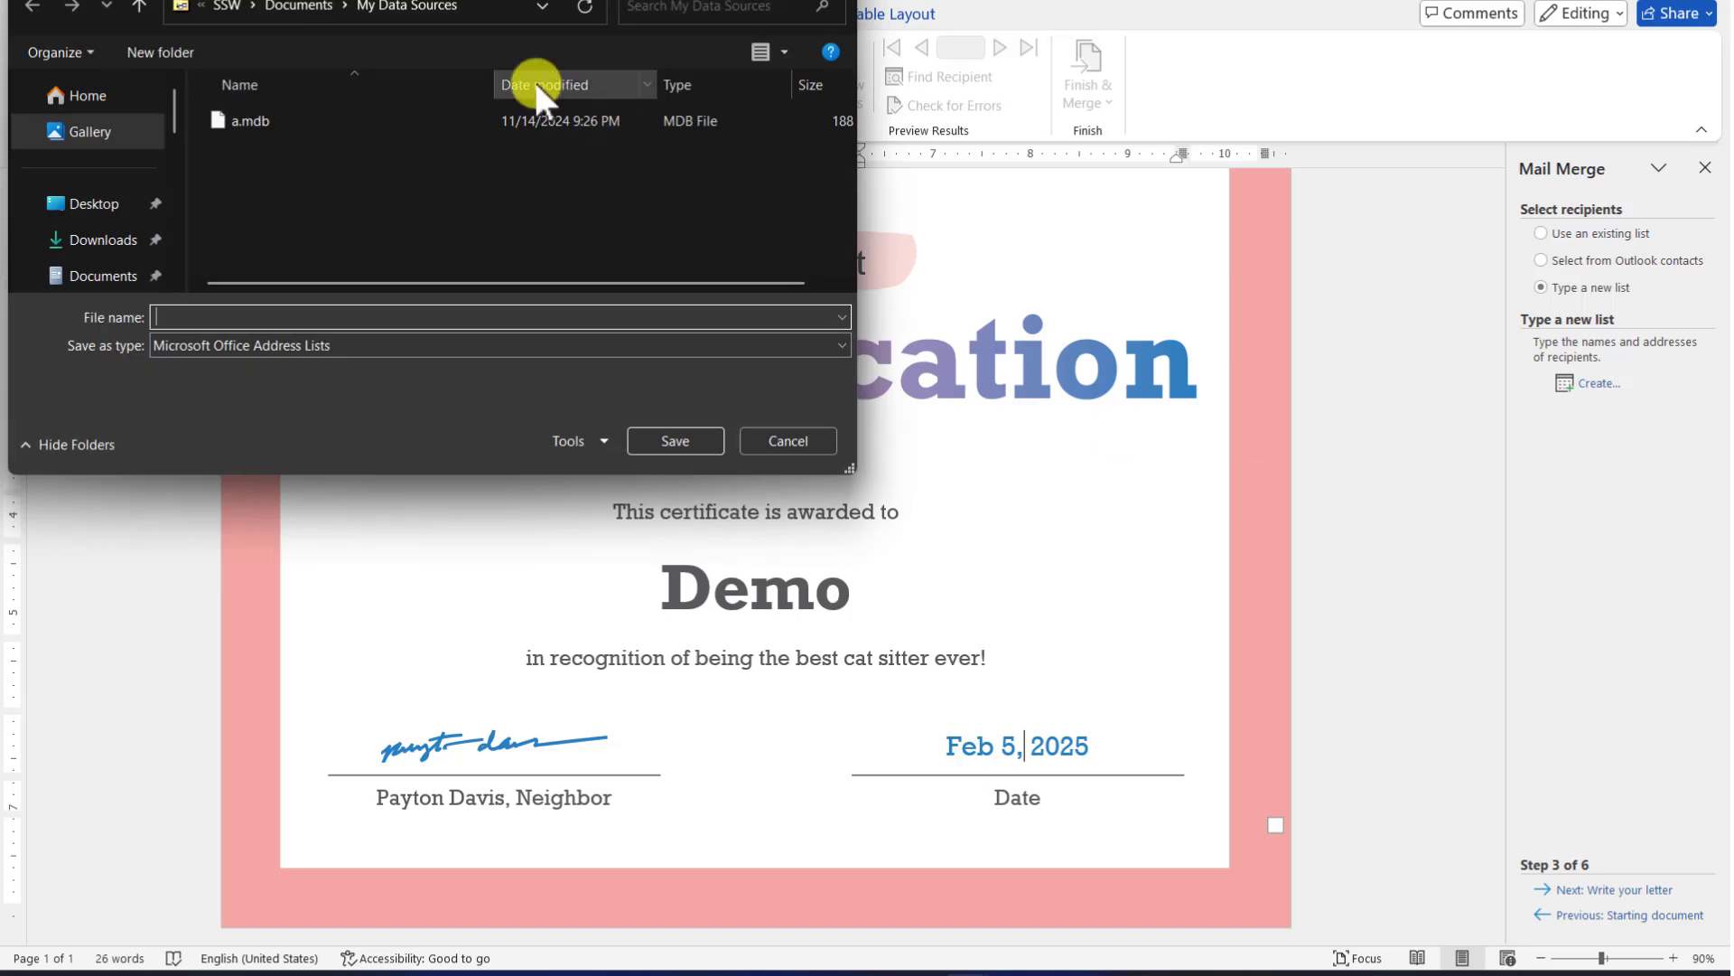
pyautogui.moveTo(610, 0); pyautogui.dragTo(1313, 88)
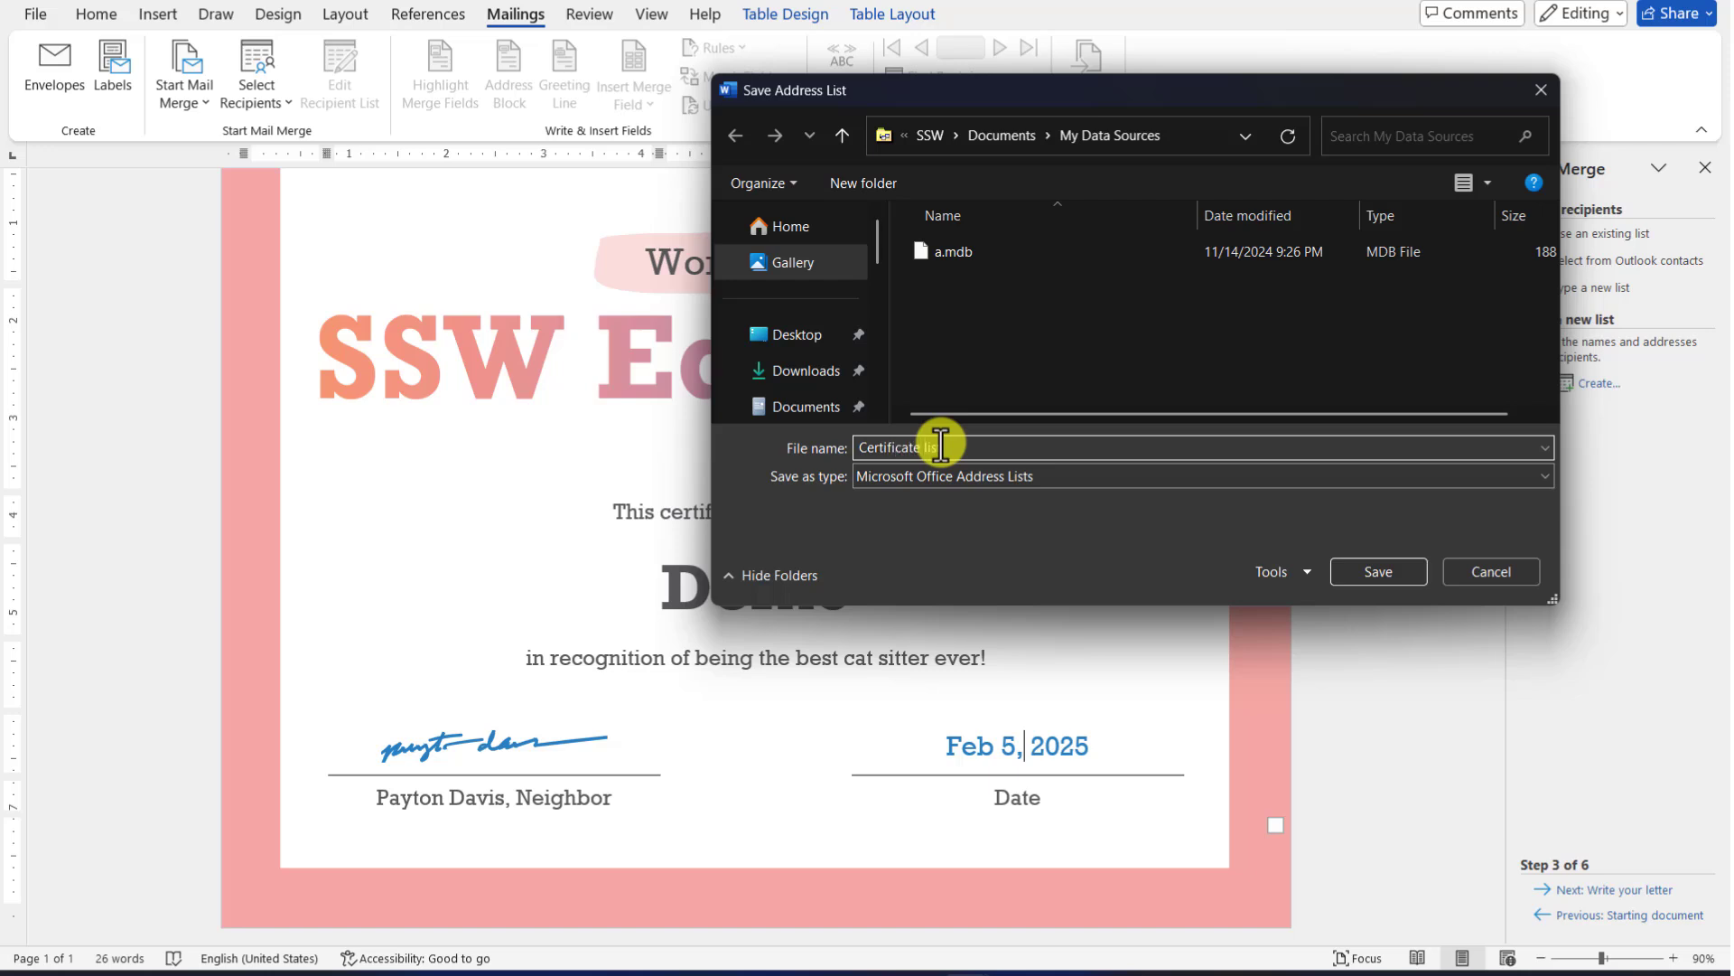
pyautogui.click(1380, 571)
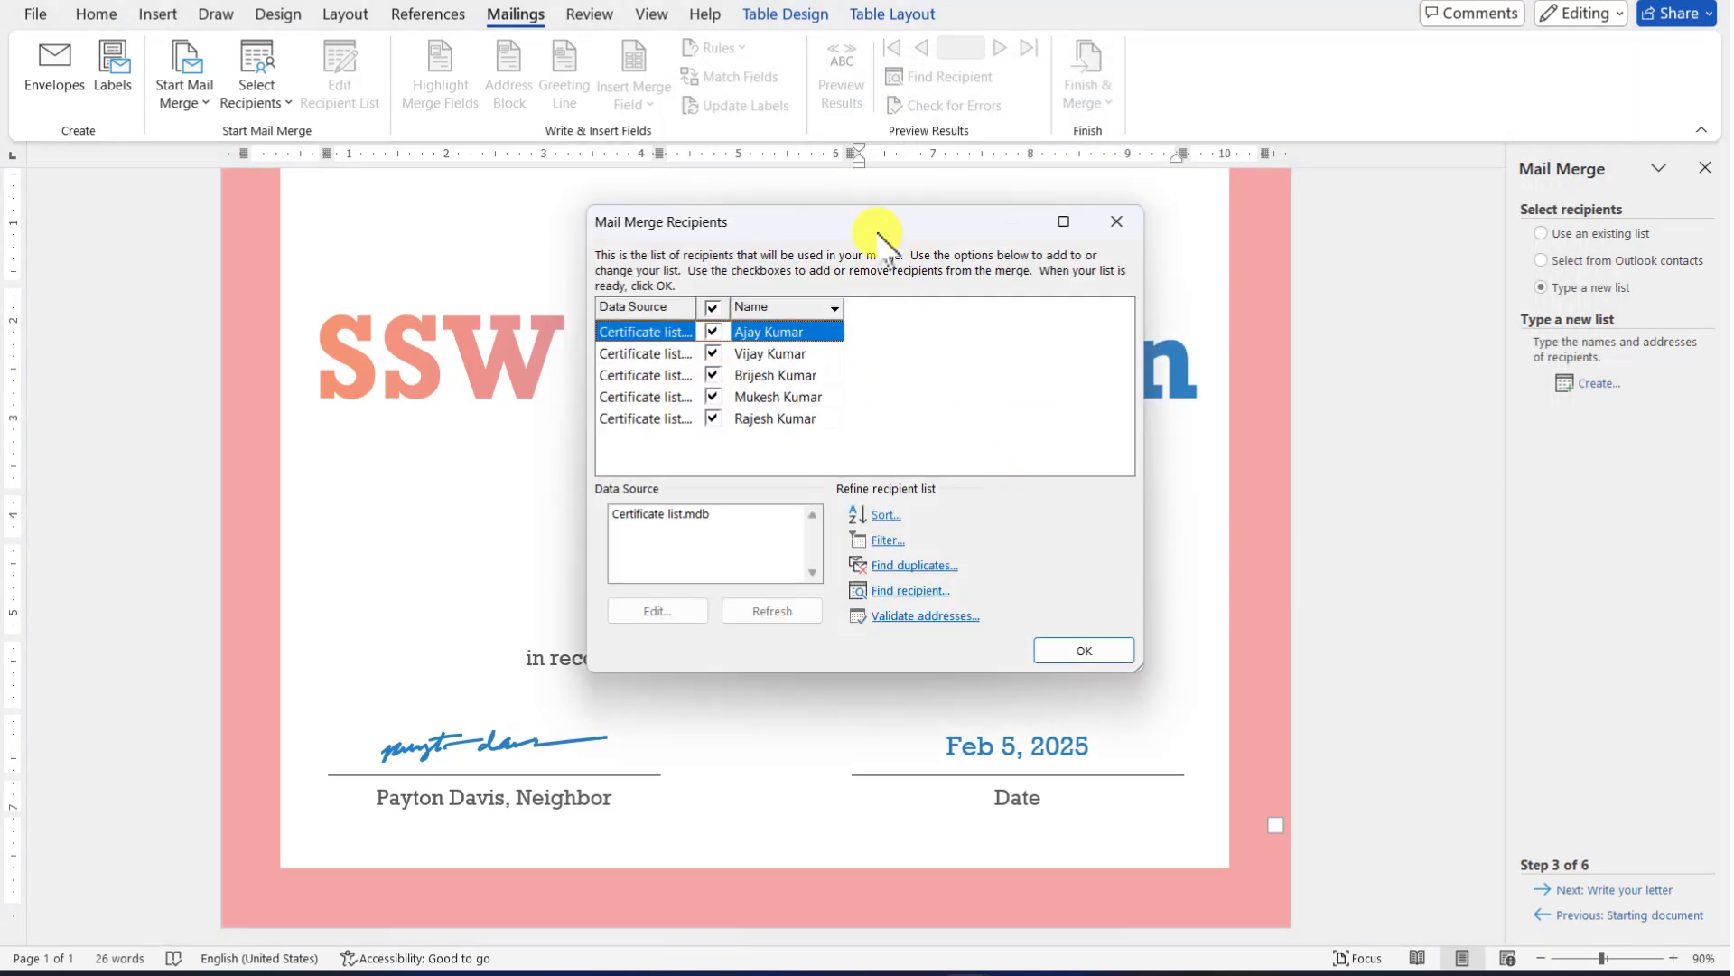
pyautogui.moveTo(876, 233); pyautogui.dragTo(1337, 217)
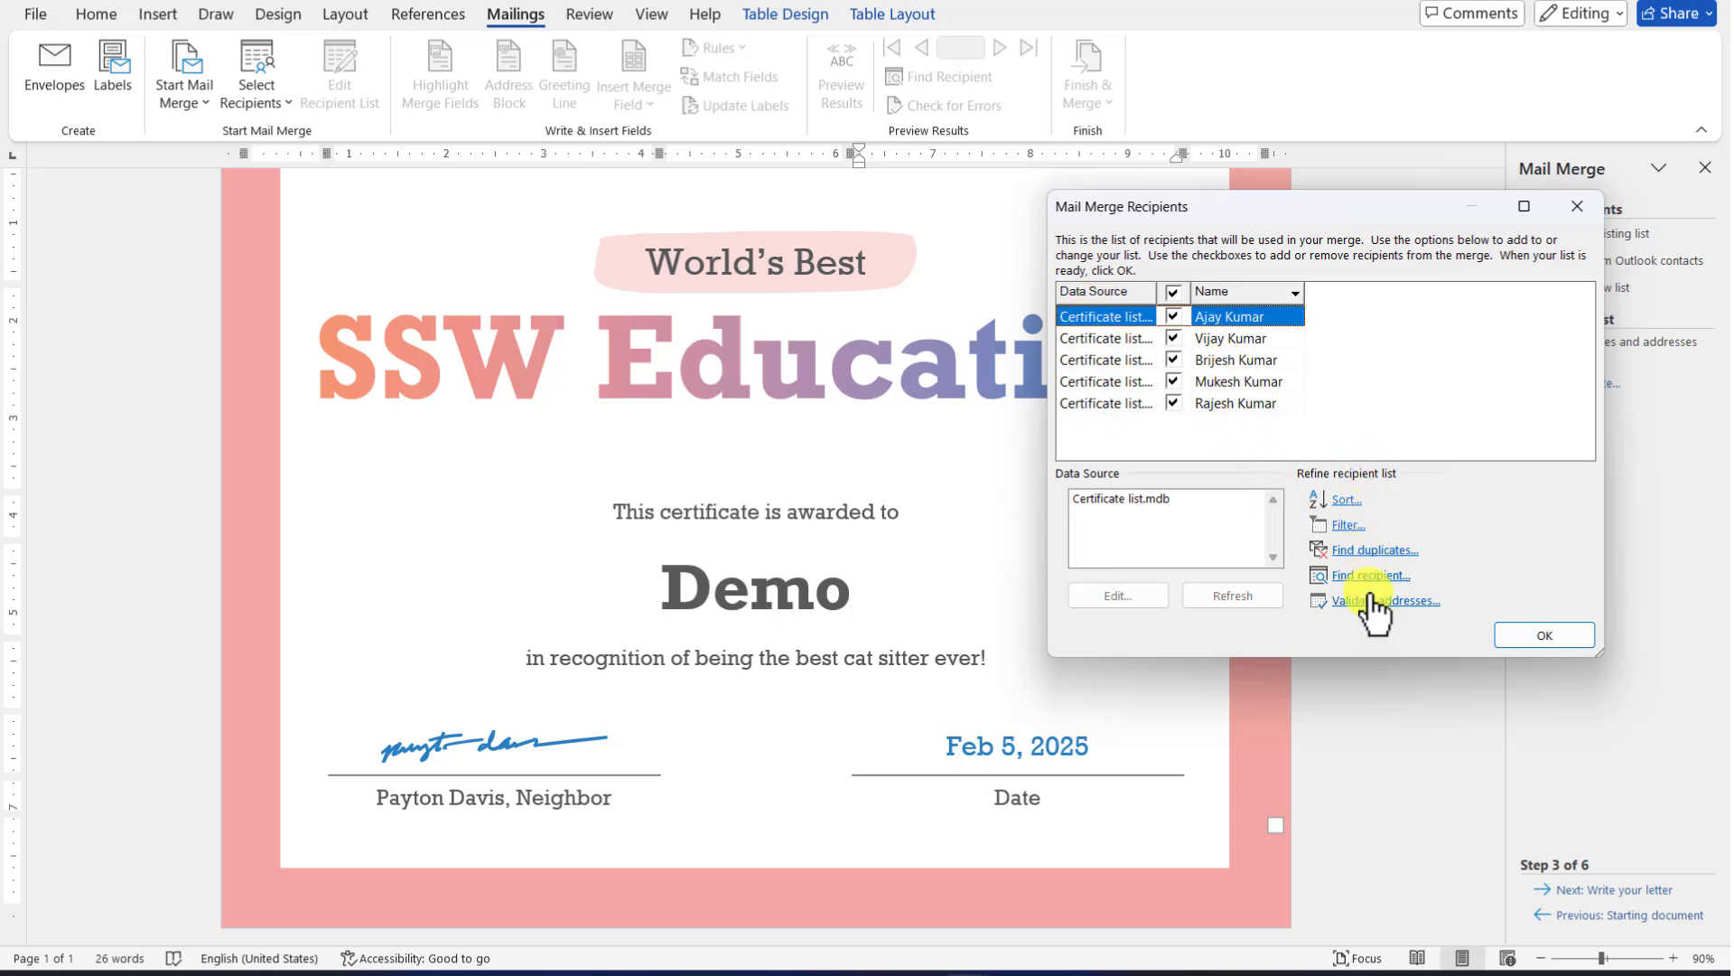
# Accept all five Certificate list recipients and advance to Step 4, Write your letter
pyautogui.click(1542, 632)
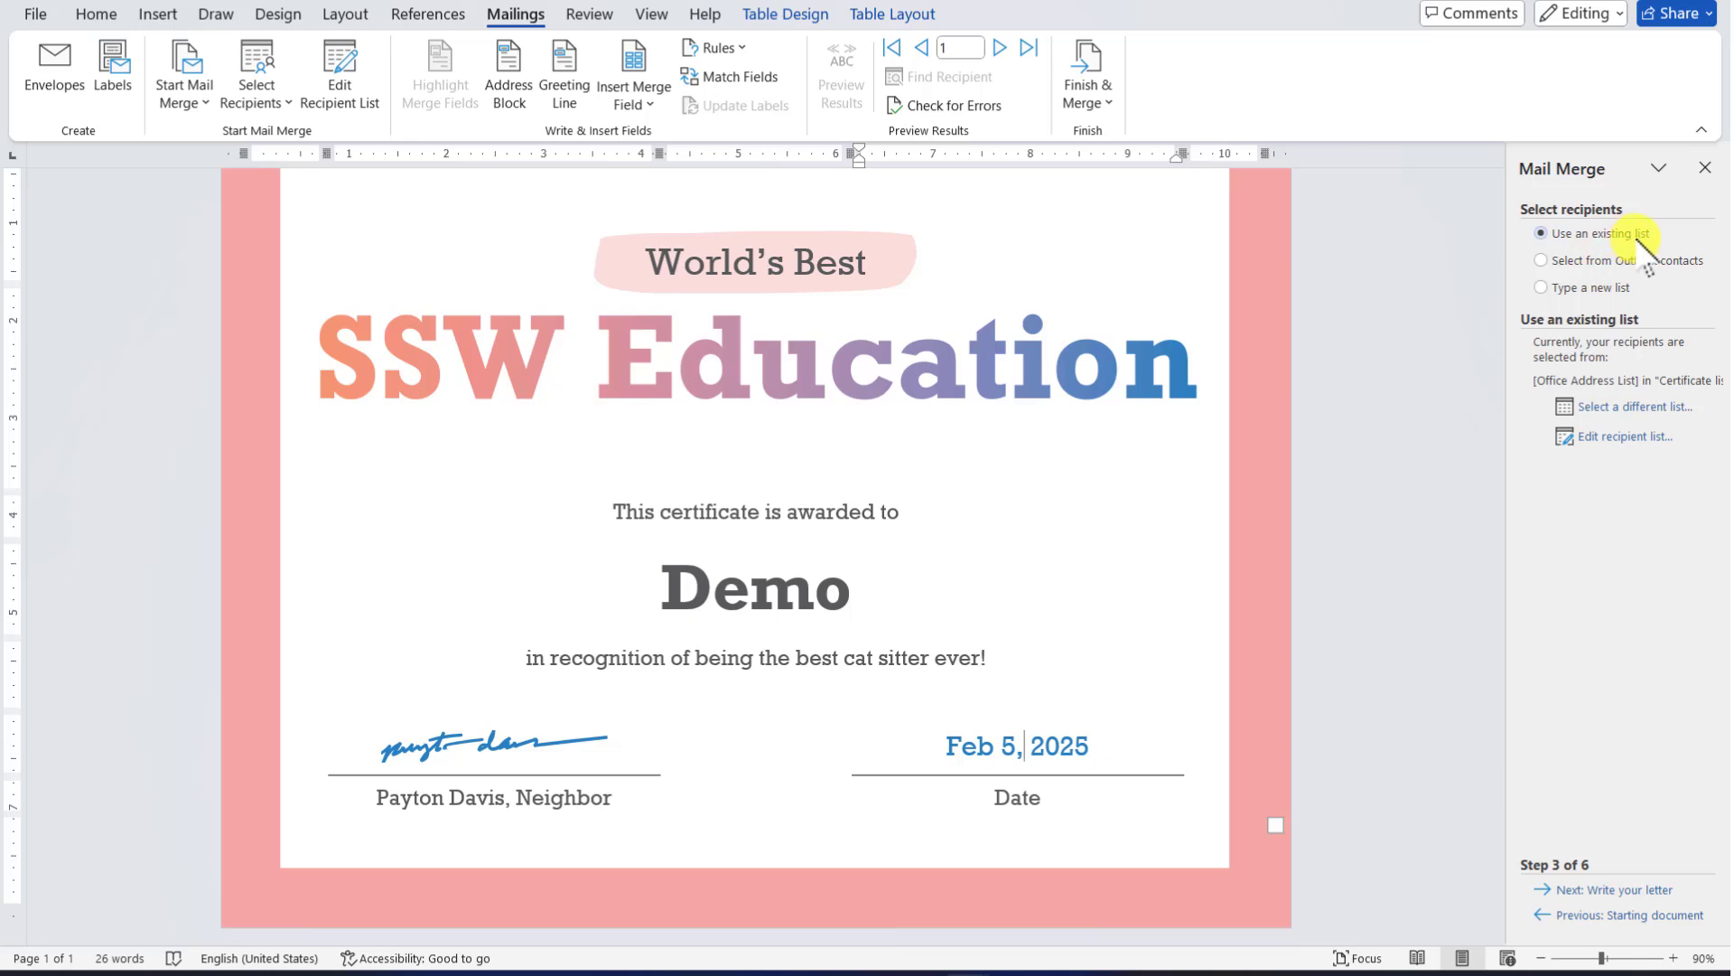
pyautogui.click(1600, 893)
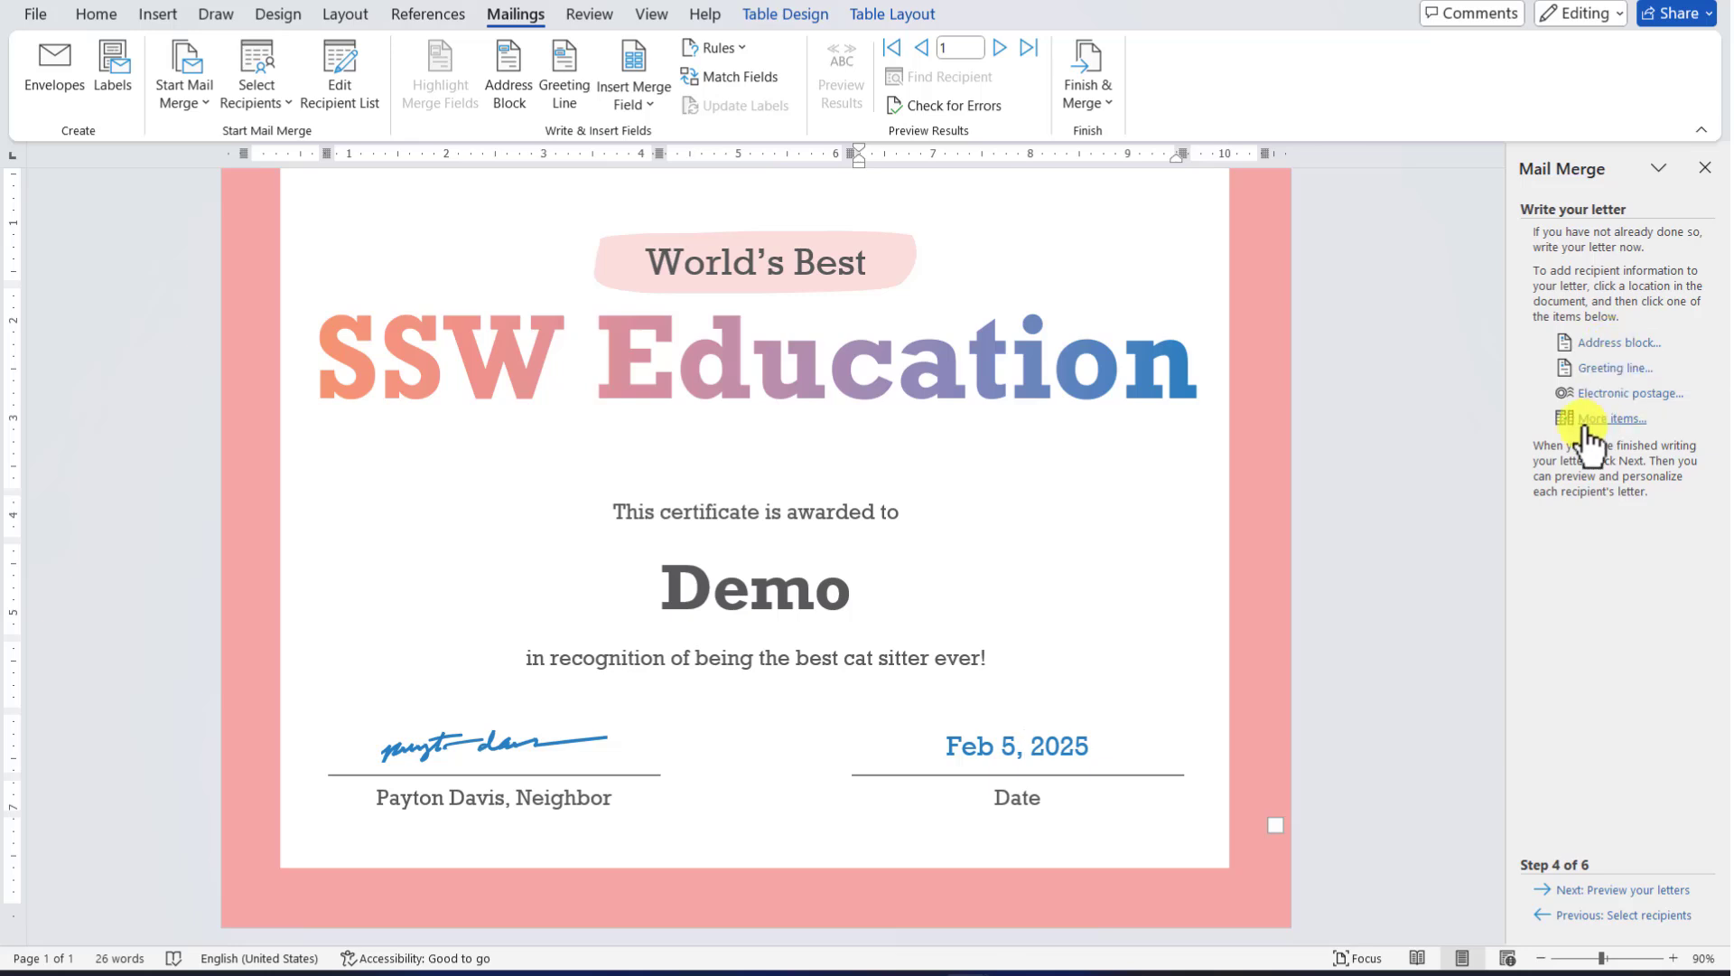
pyautogui.click(1607, 371)
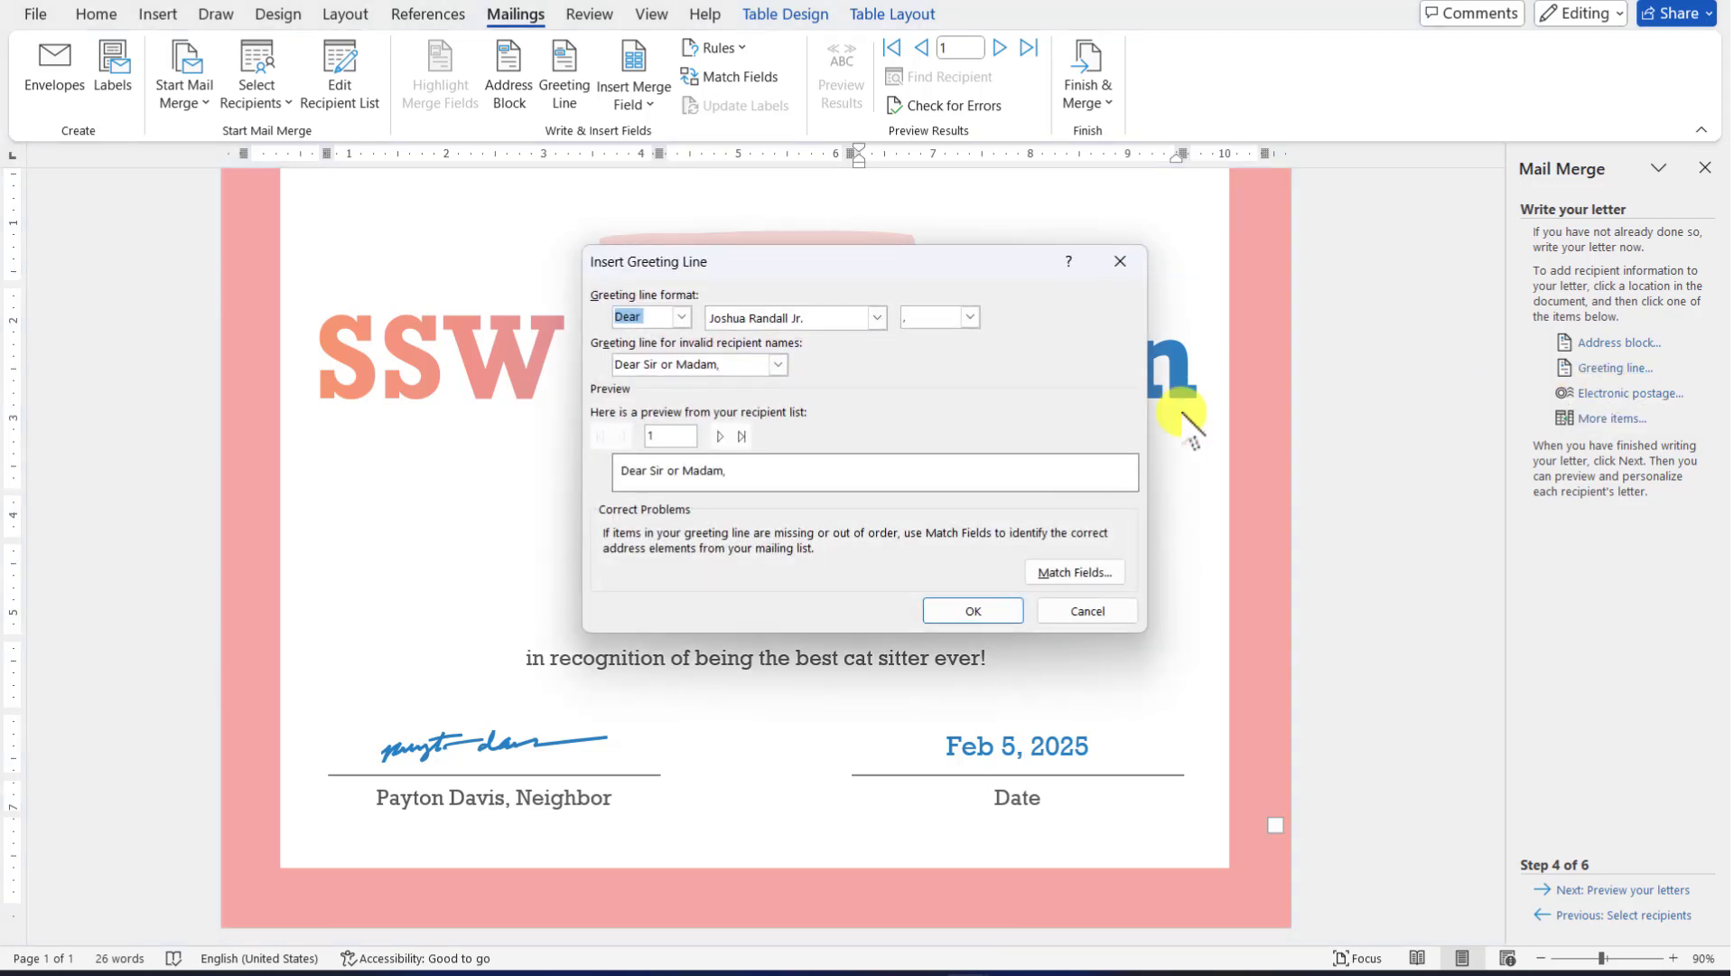
pyautogui.click(681, 316)
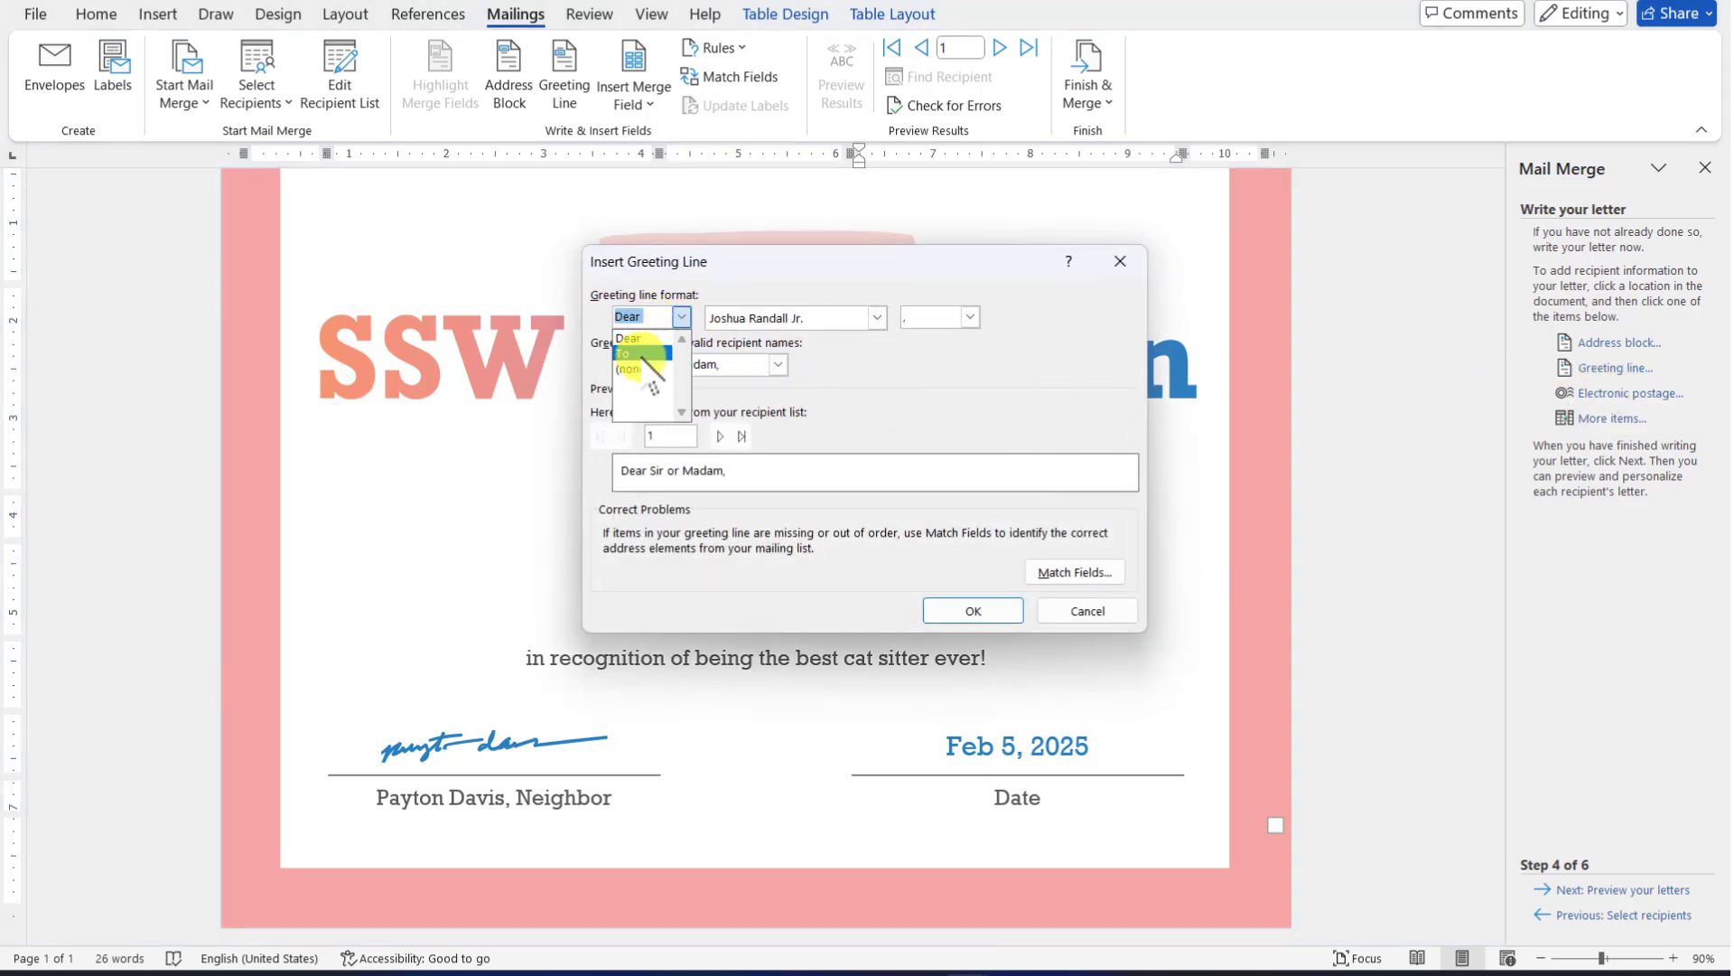
pyautogui.click(1094, 597)
pyautogui.click(1096, 600)
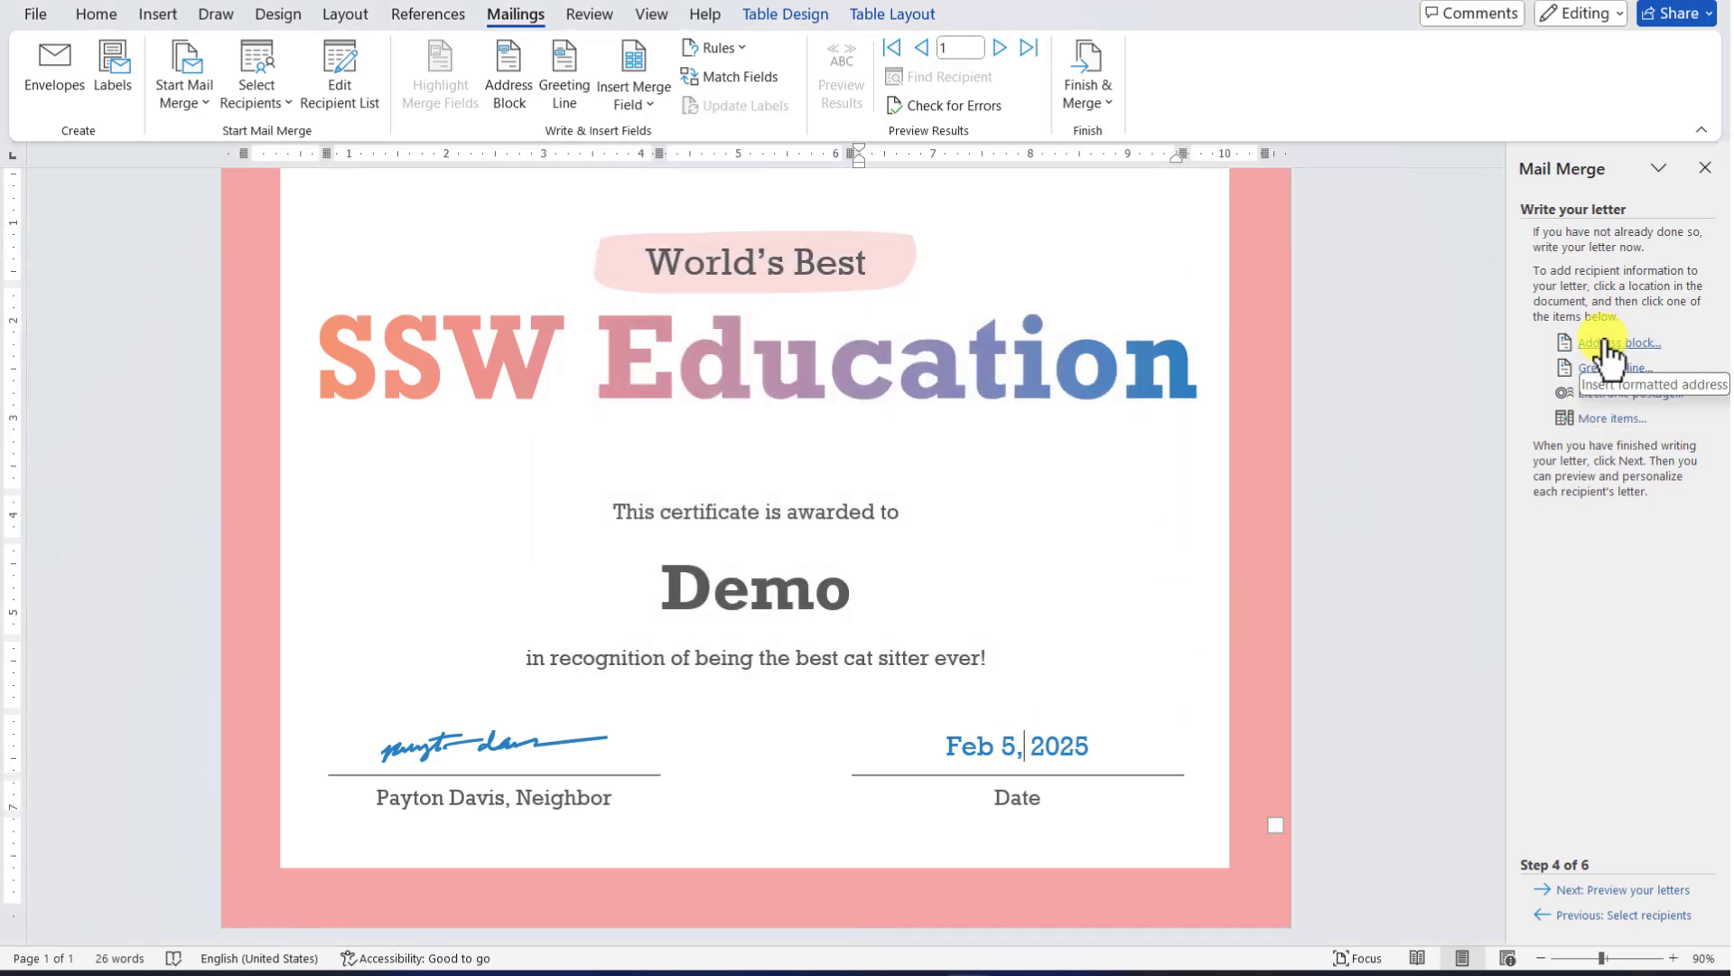
pyautogui.click(1604, 425)
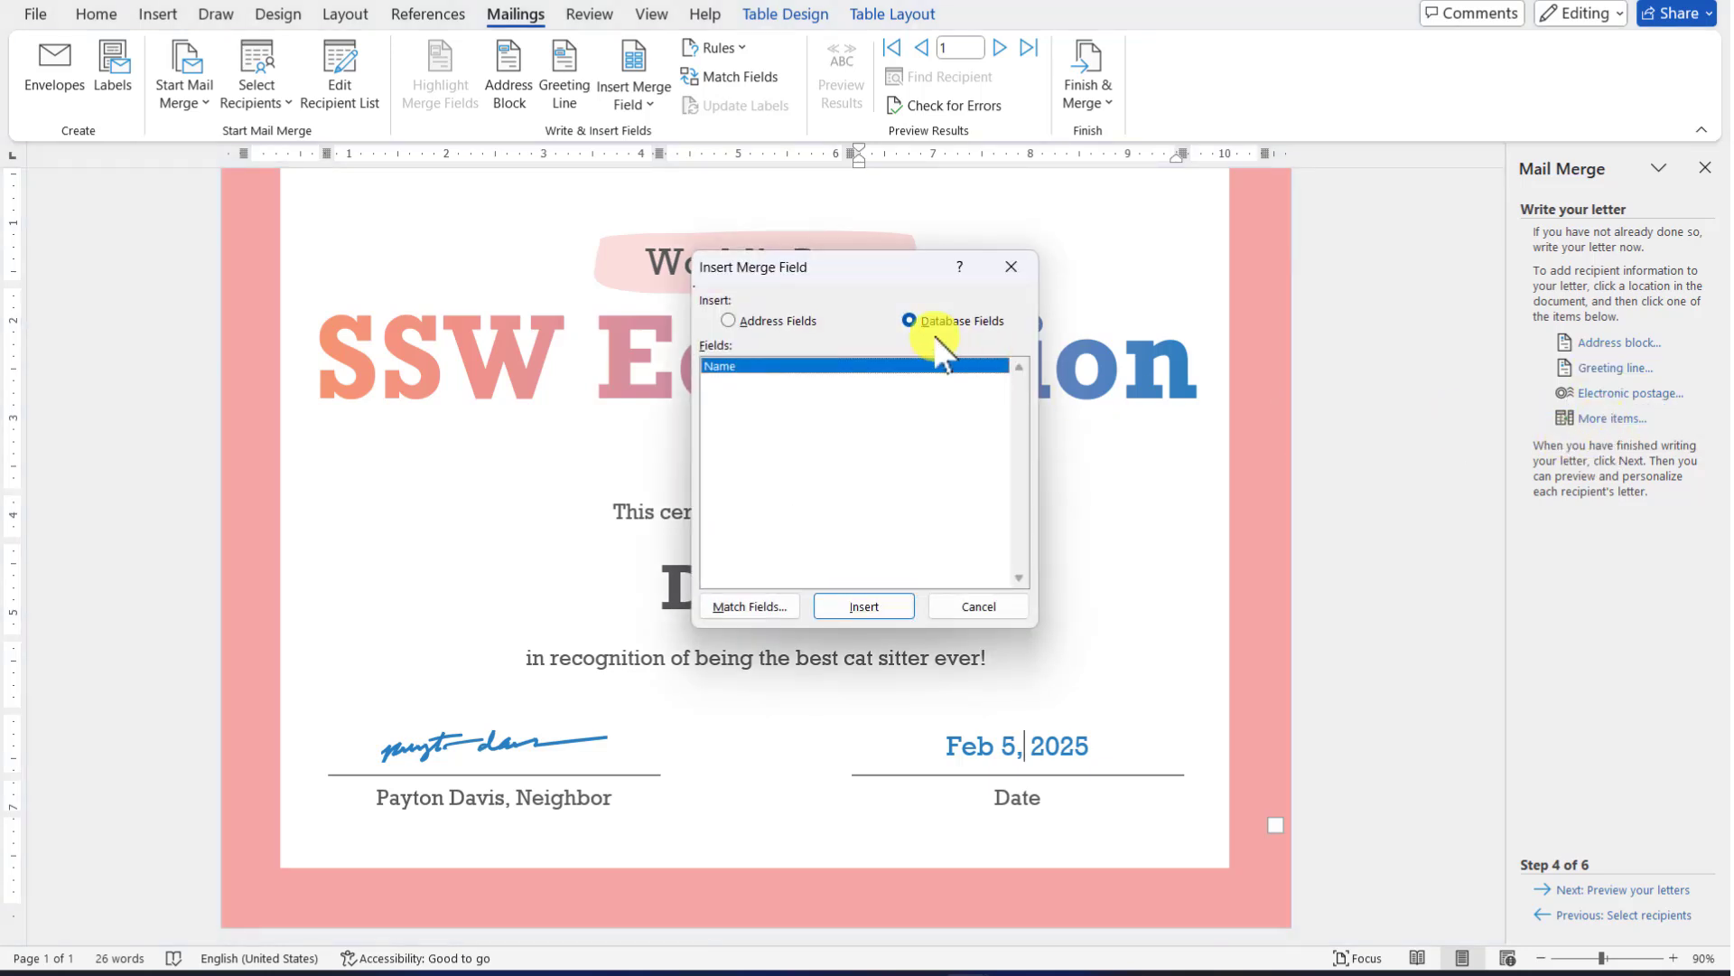
pyautogui.moveTo(898, 271); pyautogui.dragTo(993, 340)
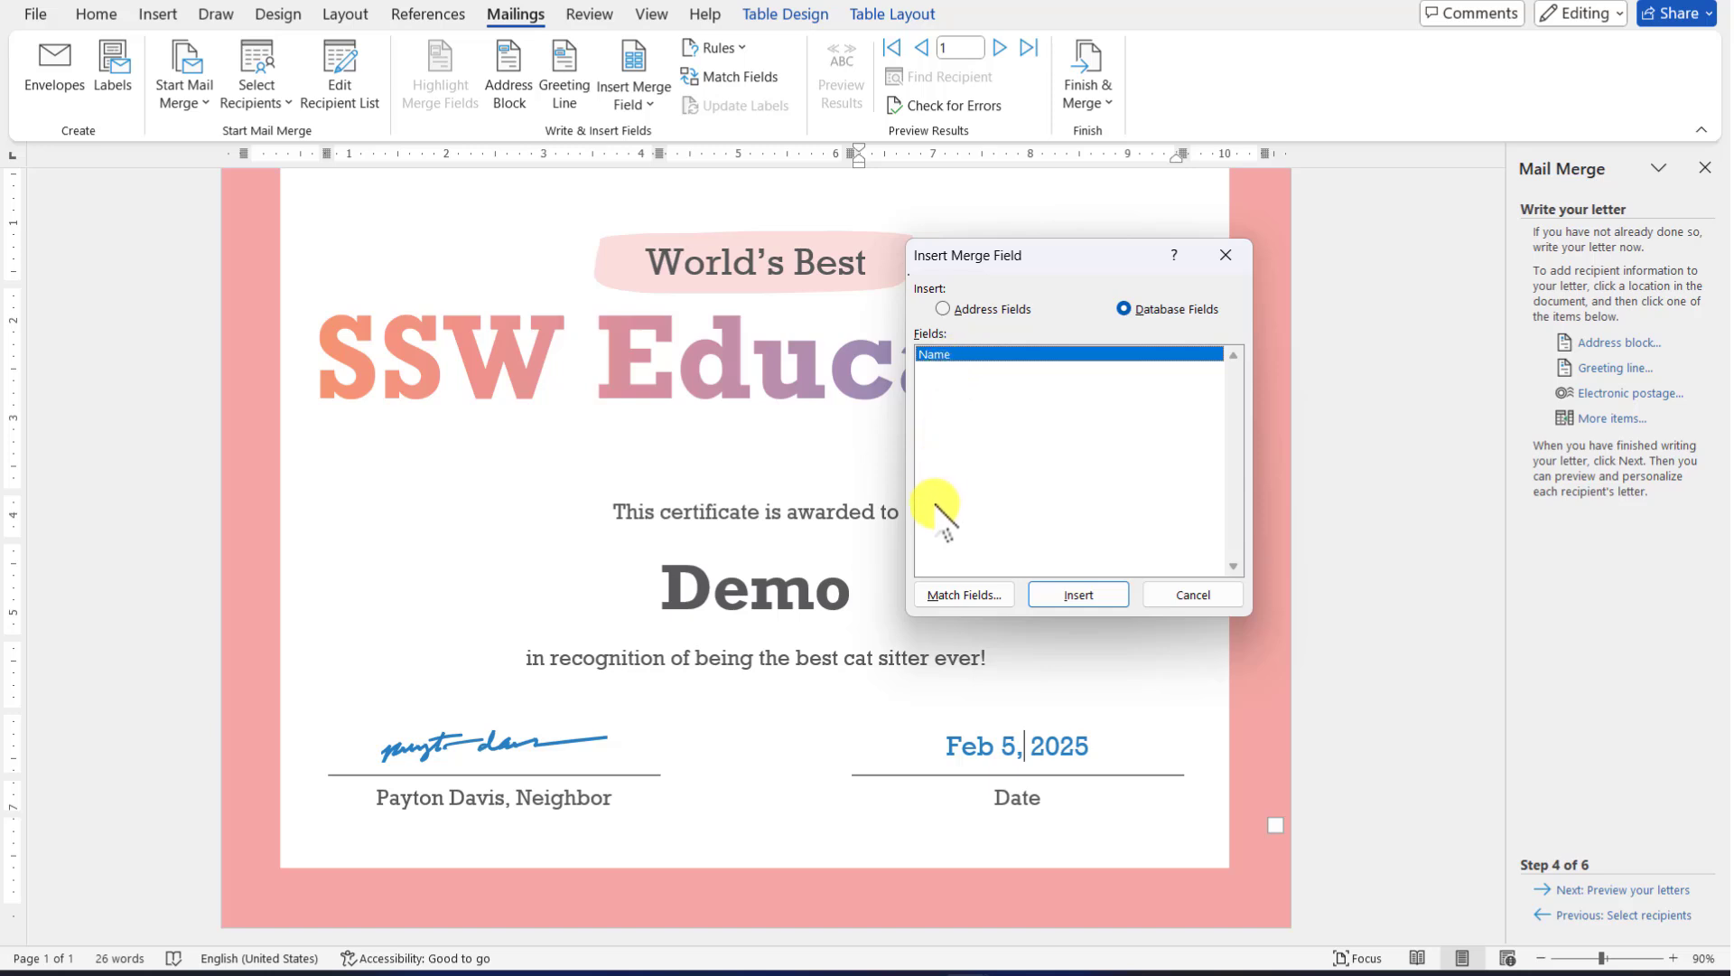
pyautogui.click(1097, 594)
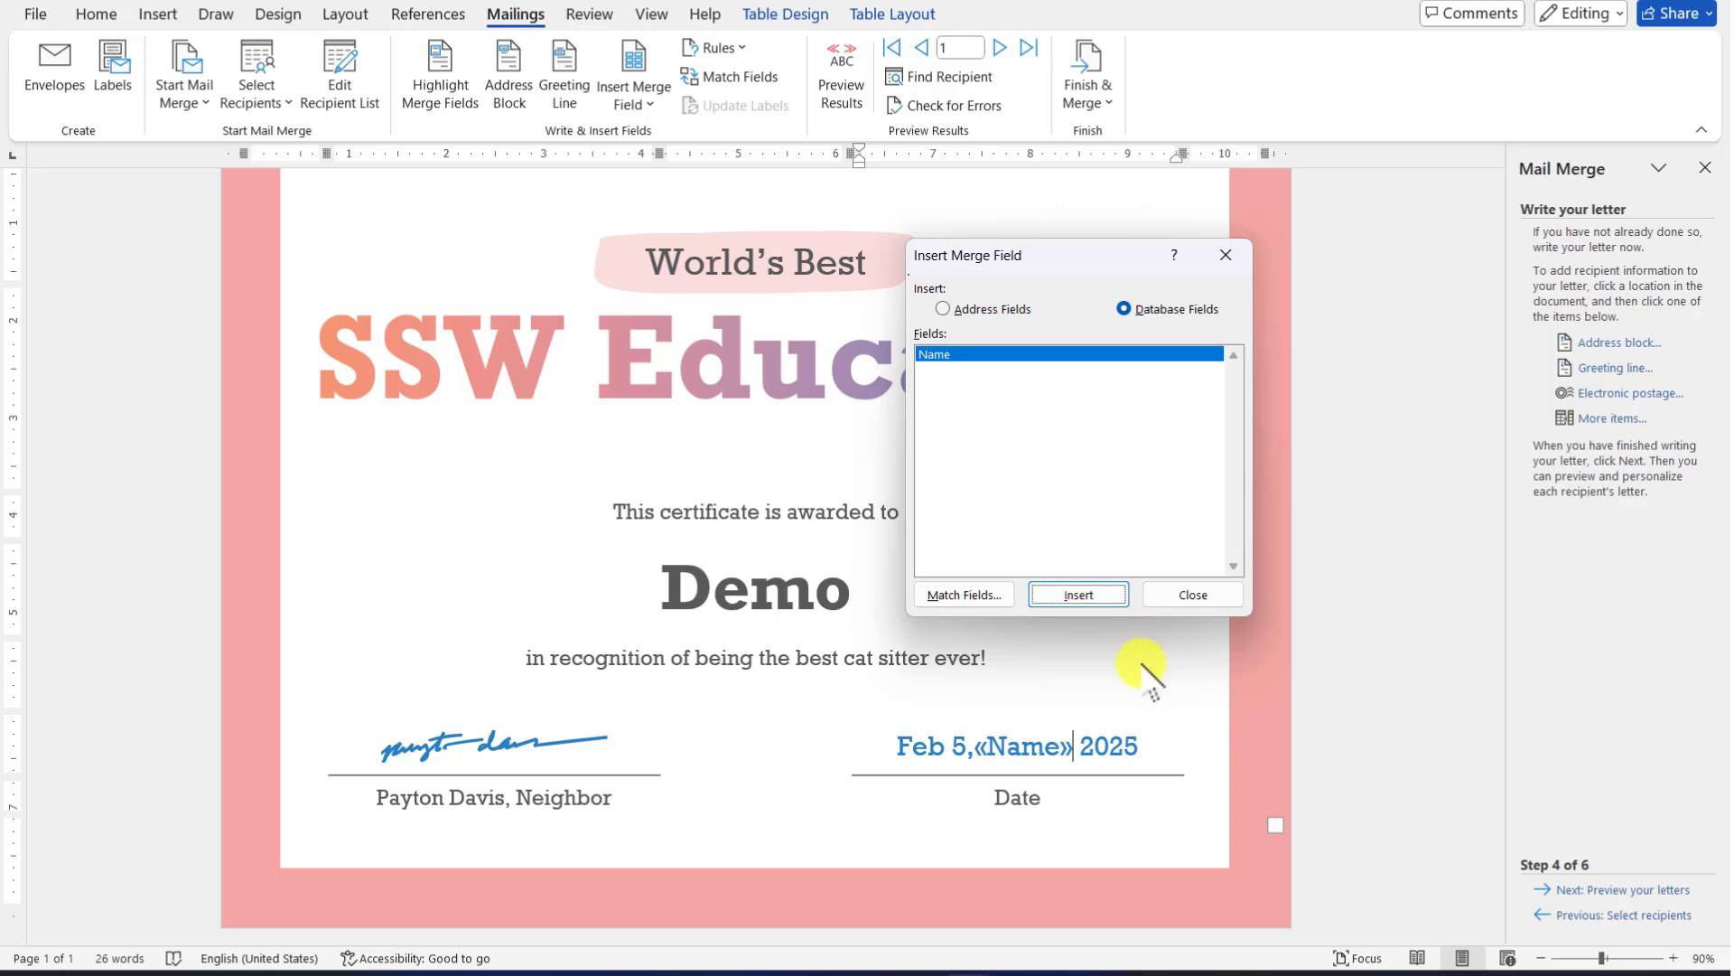
pyautogui.click(1206, 592)
pyautogui.hotkey('ctrl', 'z')
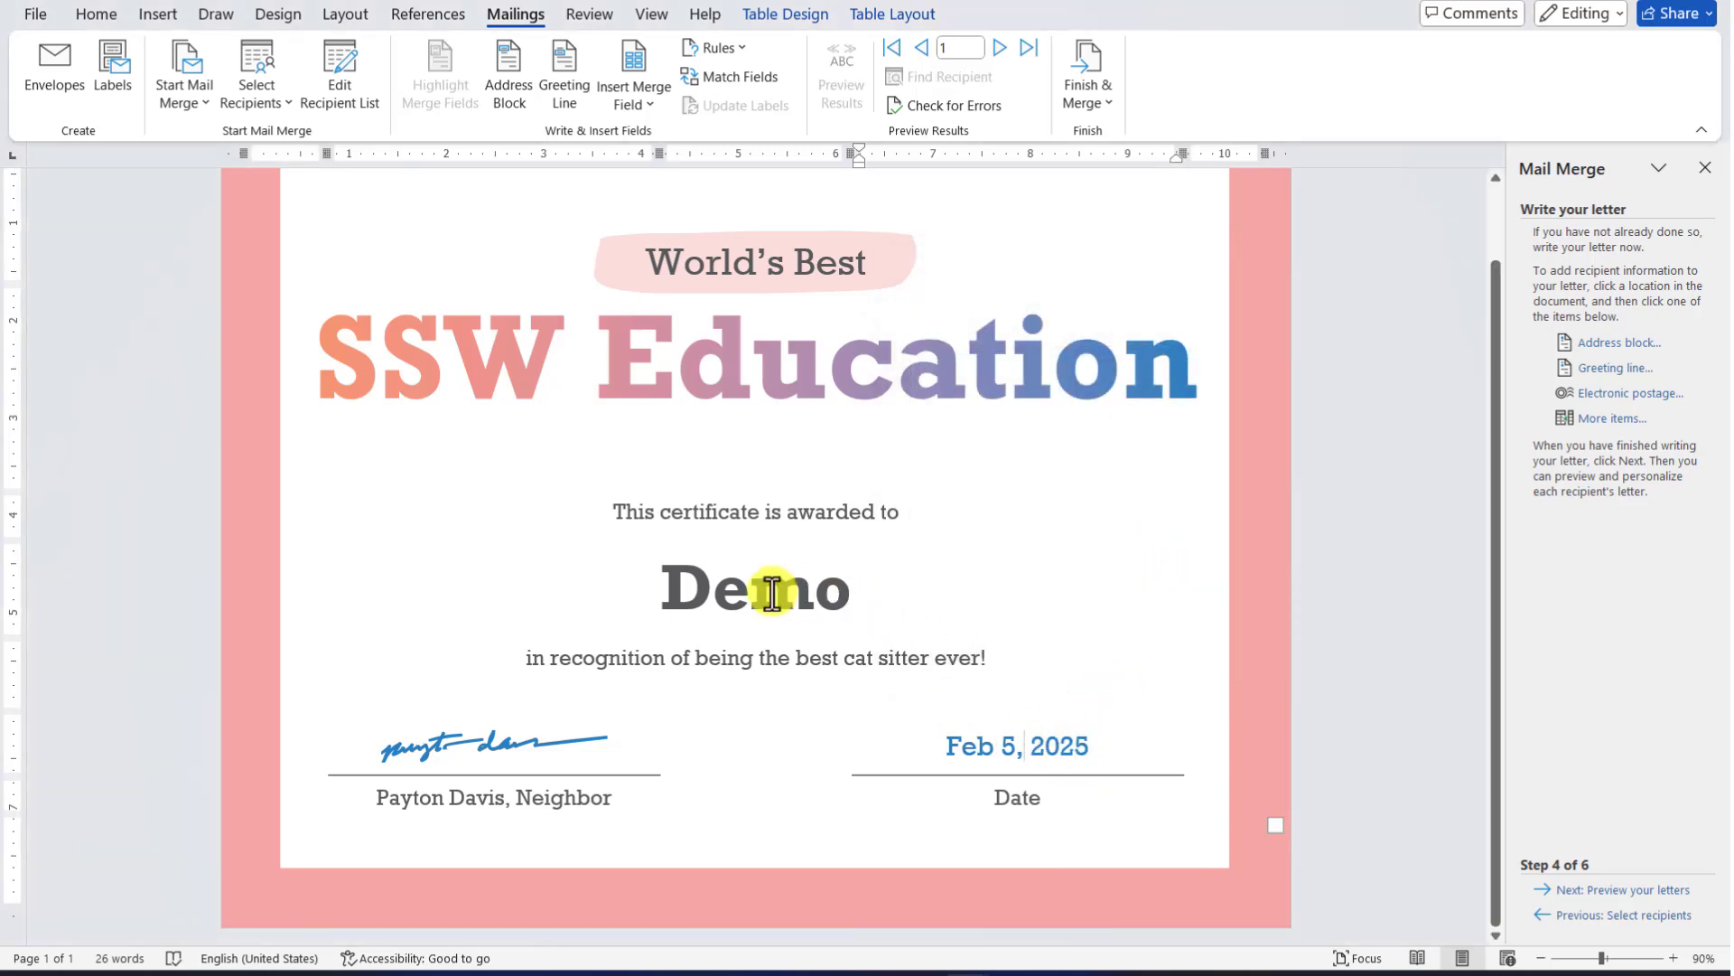
# Delete 'Demo' from the recipient line and insert the «Name» merge field there
pyautogui.doubleClick(772, 595)
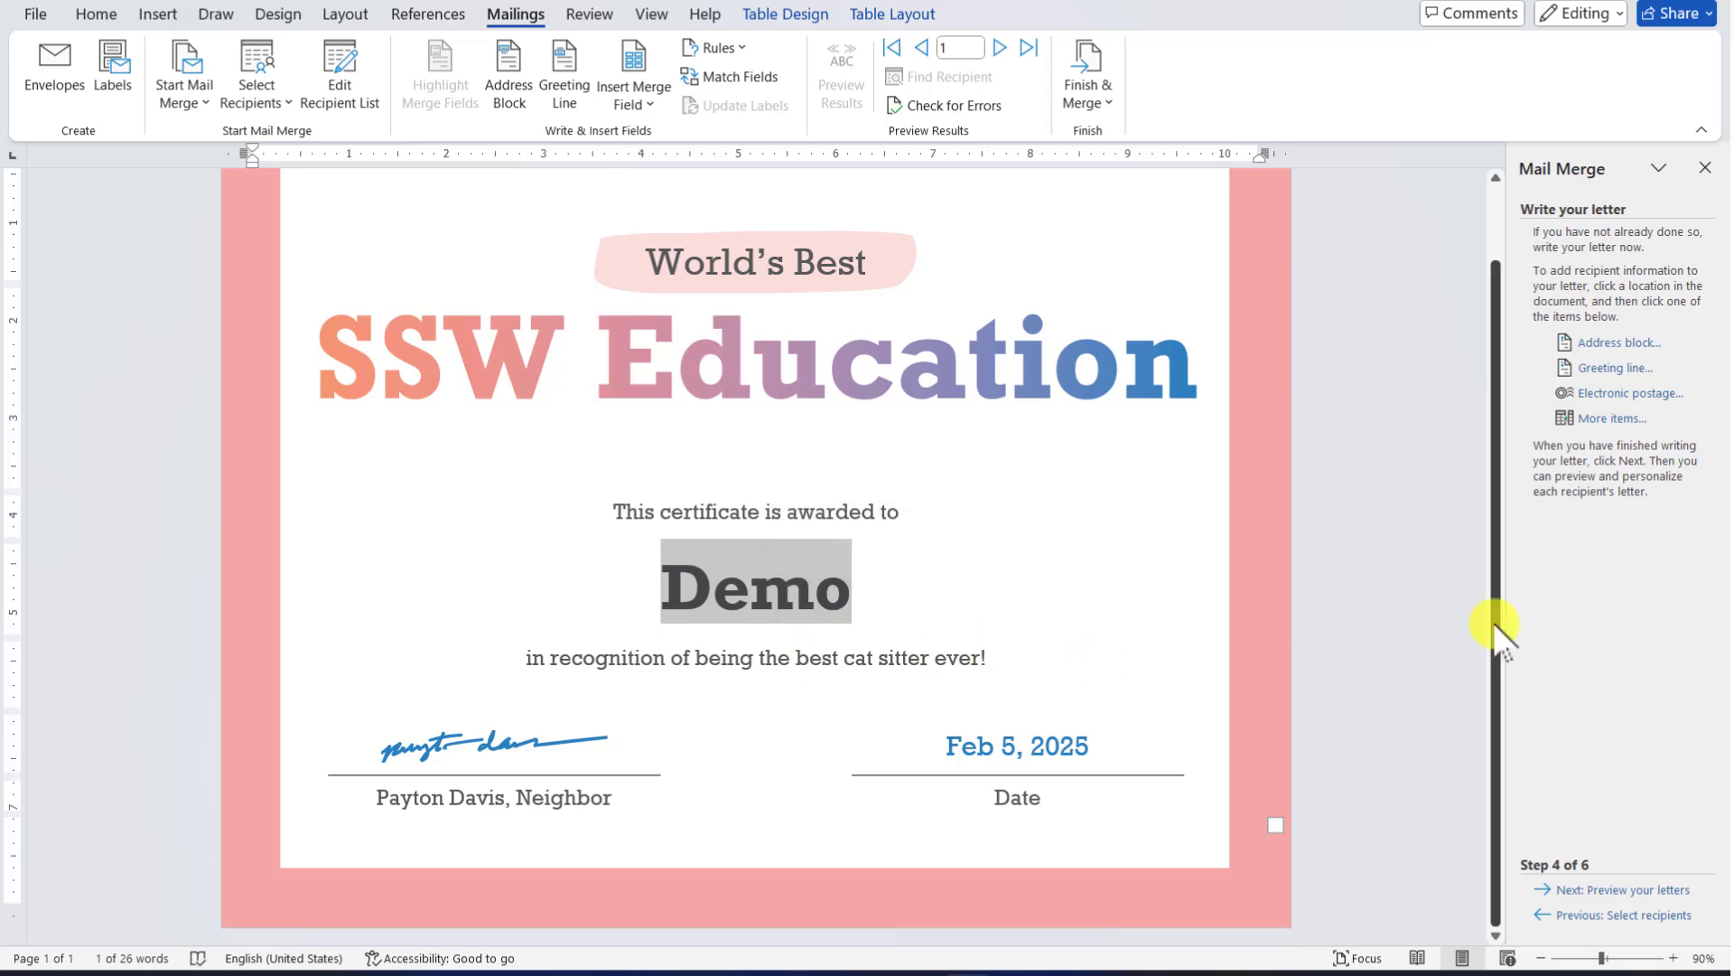
pyautogui.press('Delete')
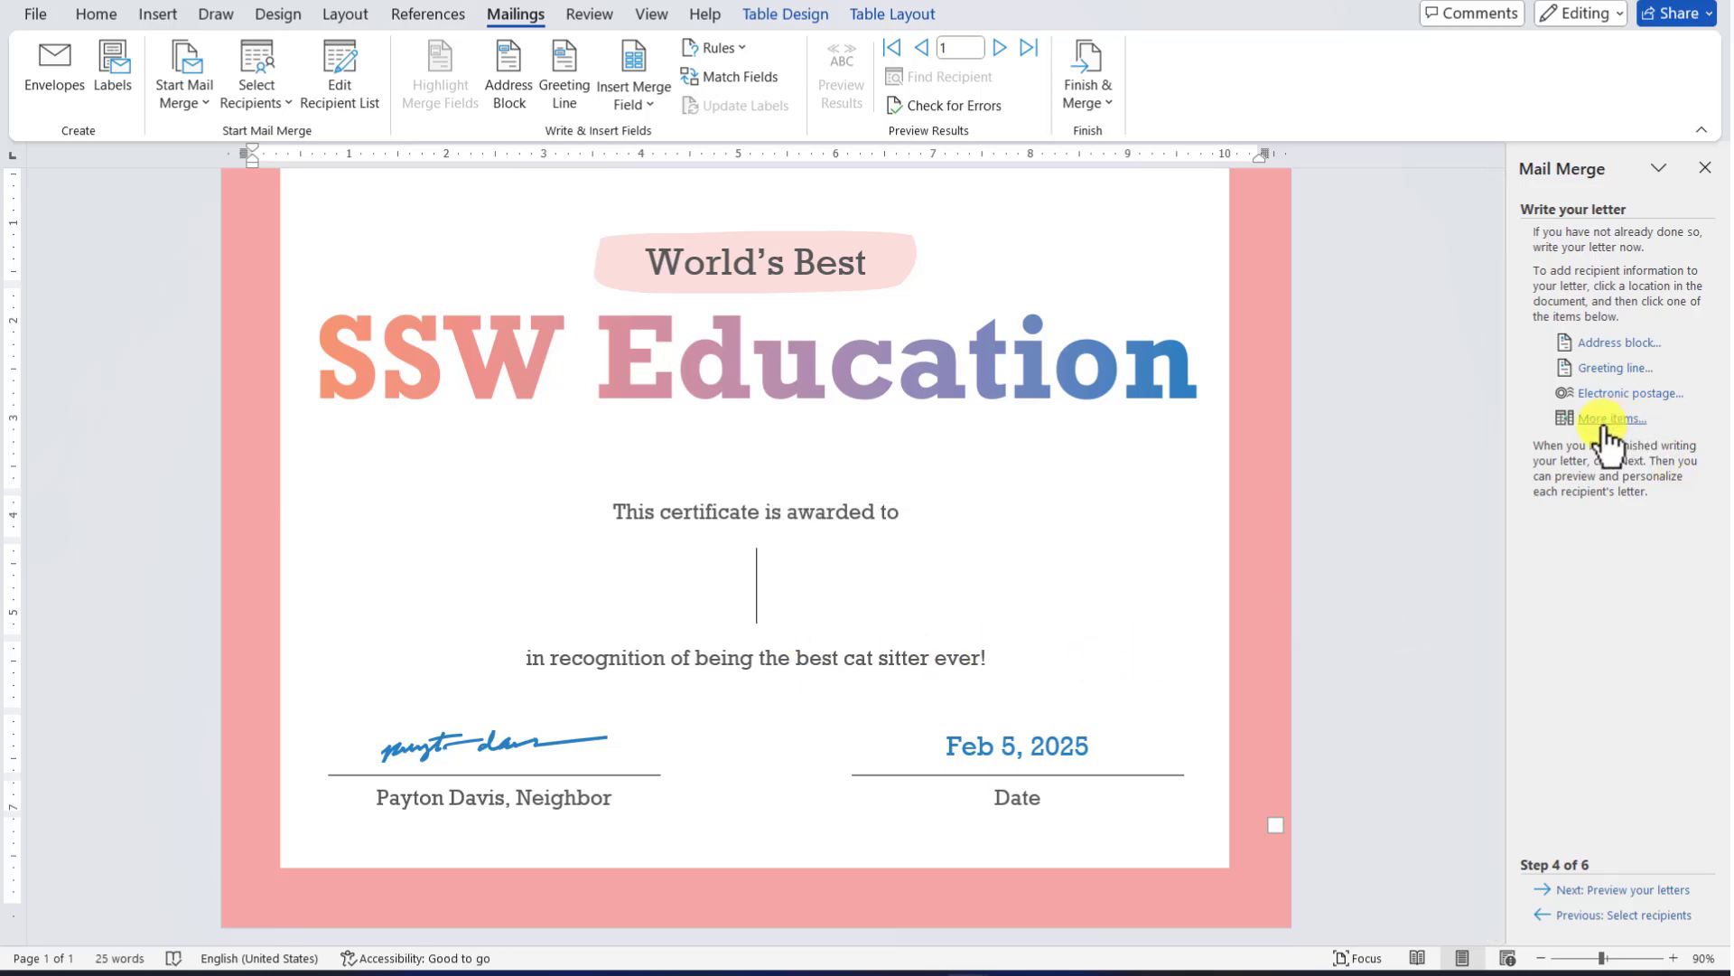
pyautogui.click(1604, 428)
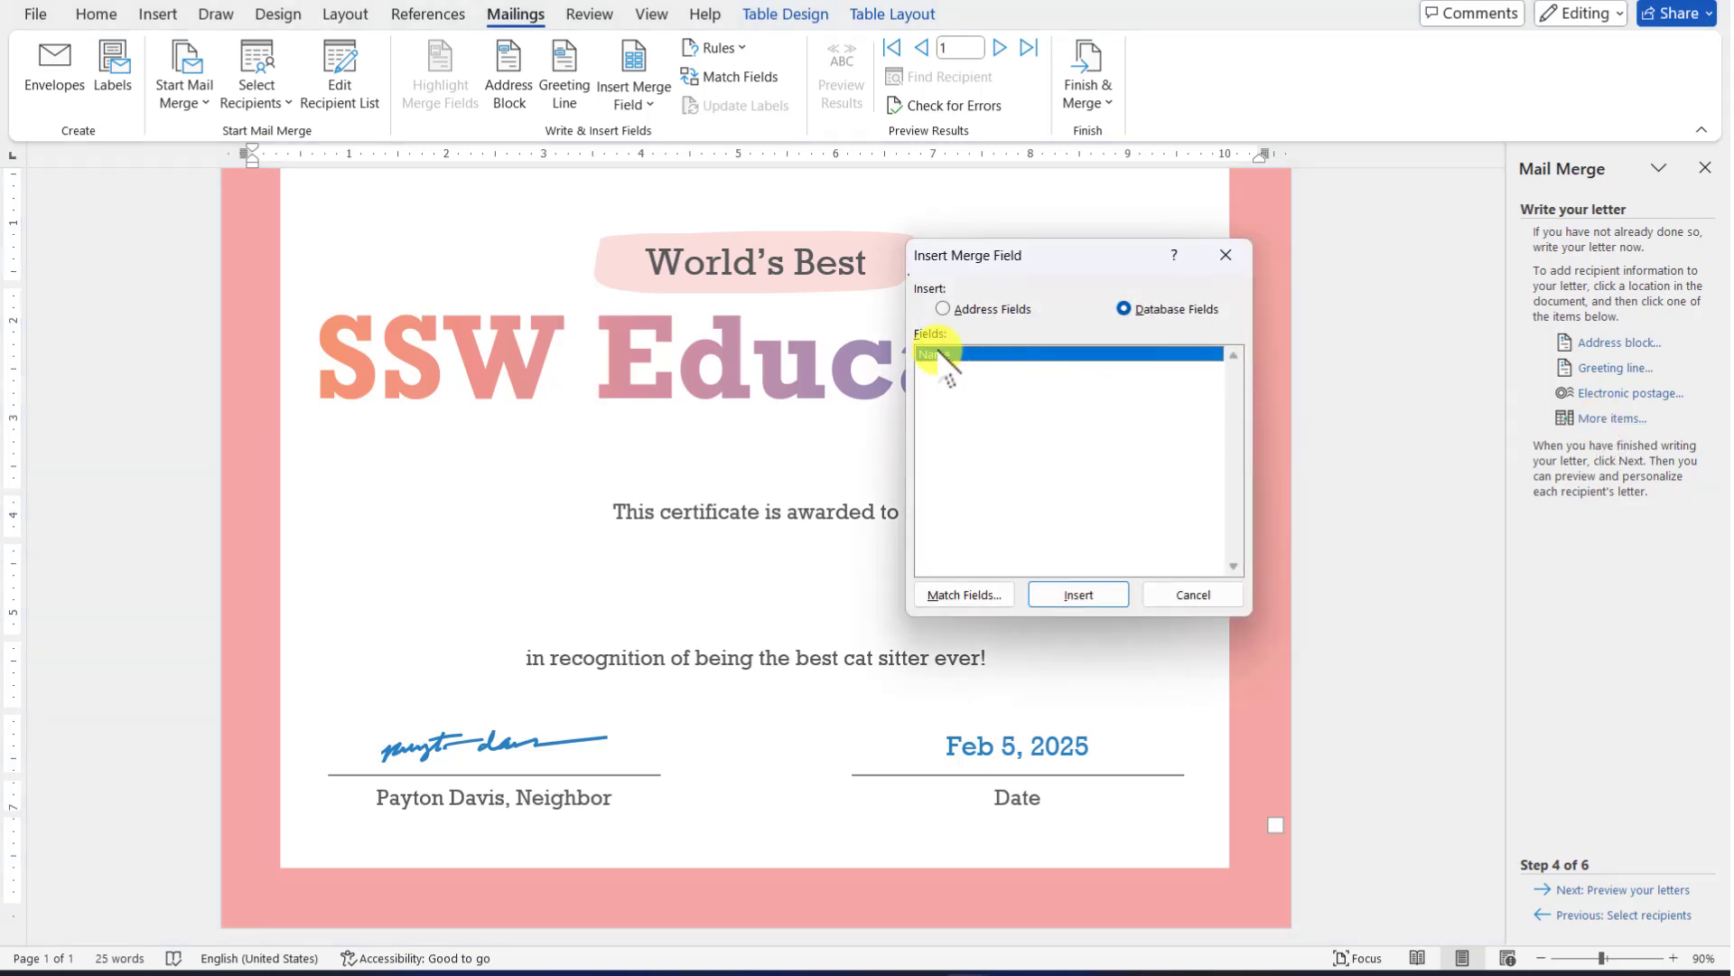
pyautogui.click(1084, 591)
pyautogui.click(1165, 597)
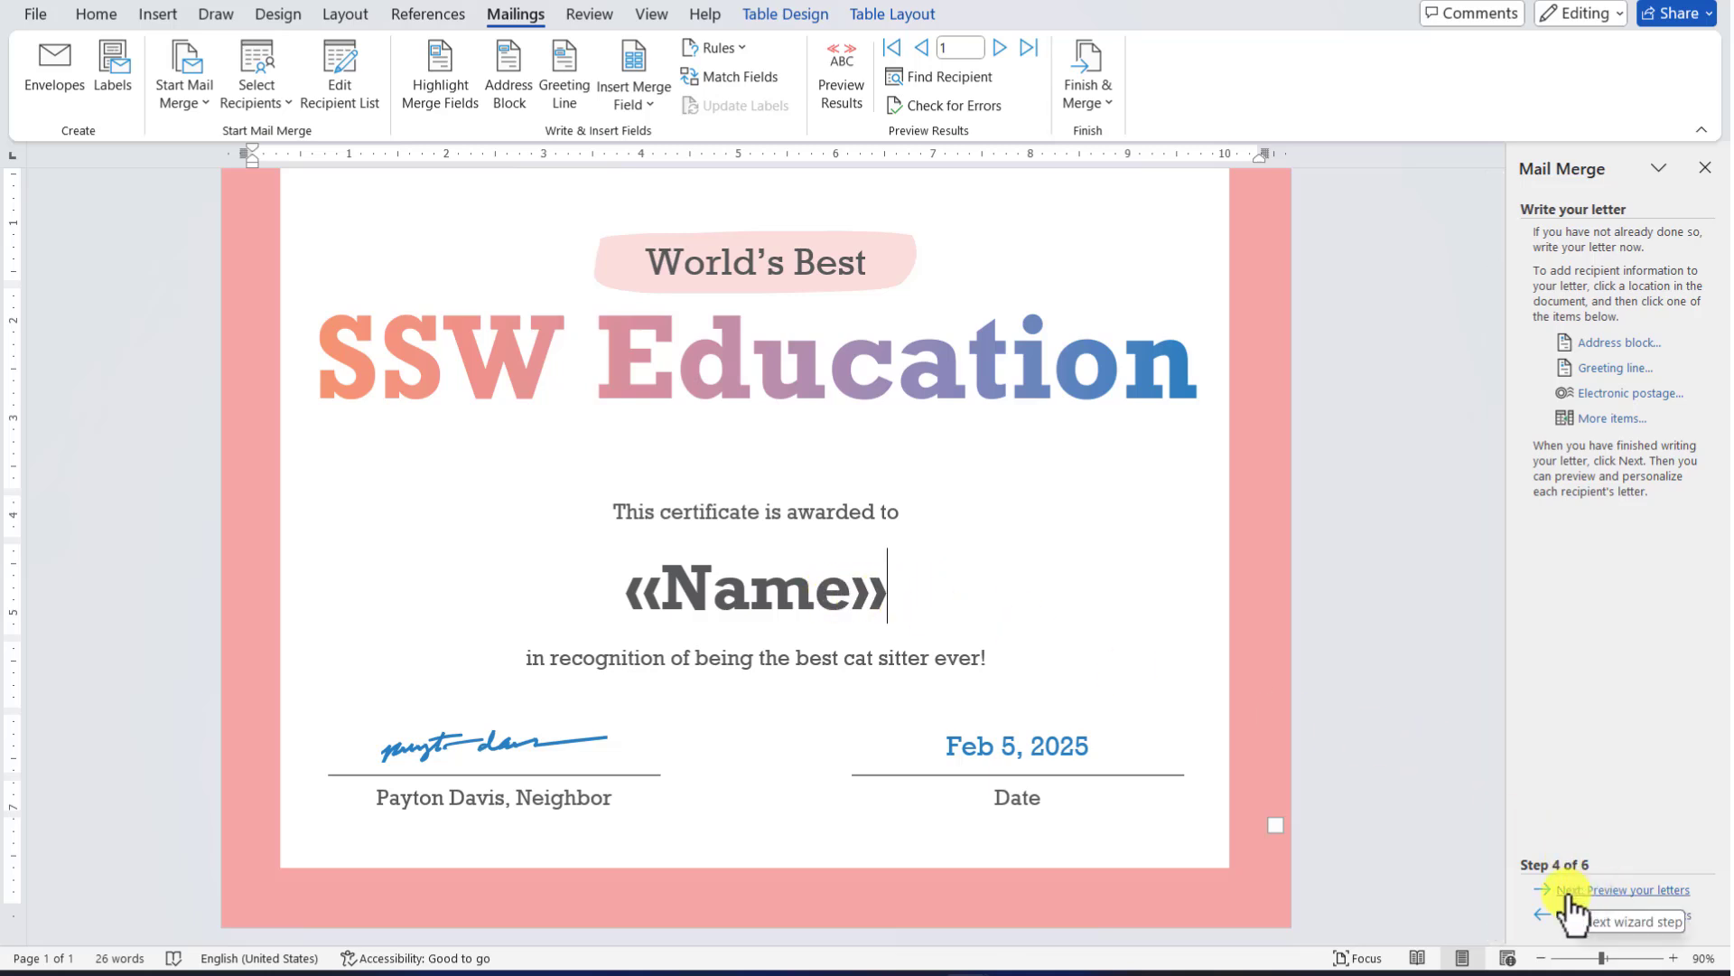
# Preview the merged certificates, cycling forward and back through recipients, ending on recipient 3
pyautogui.click(1619, 894)
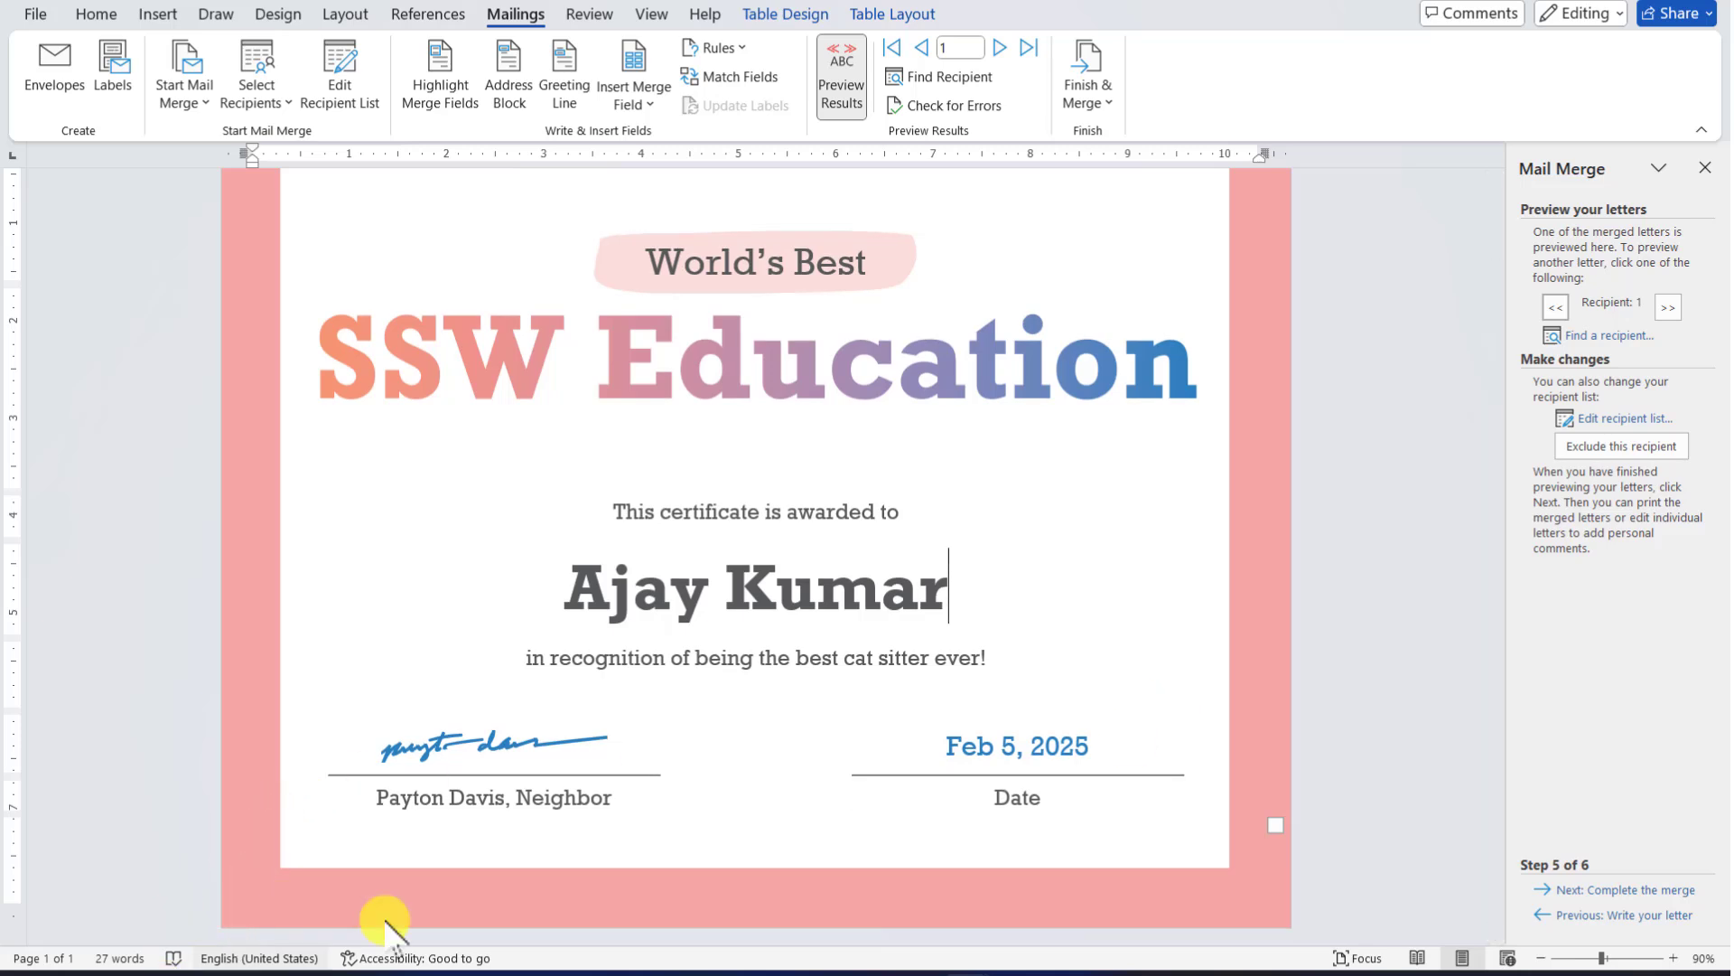
pyautogui.scroll(1, 1120, 678)
pyautogui.scroll(-1, 1138, 650)
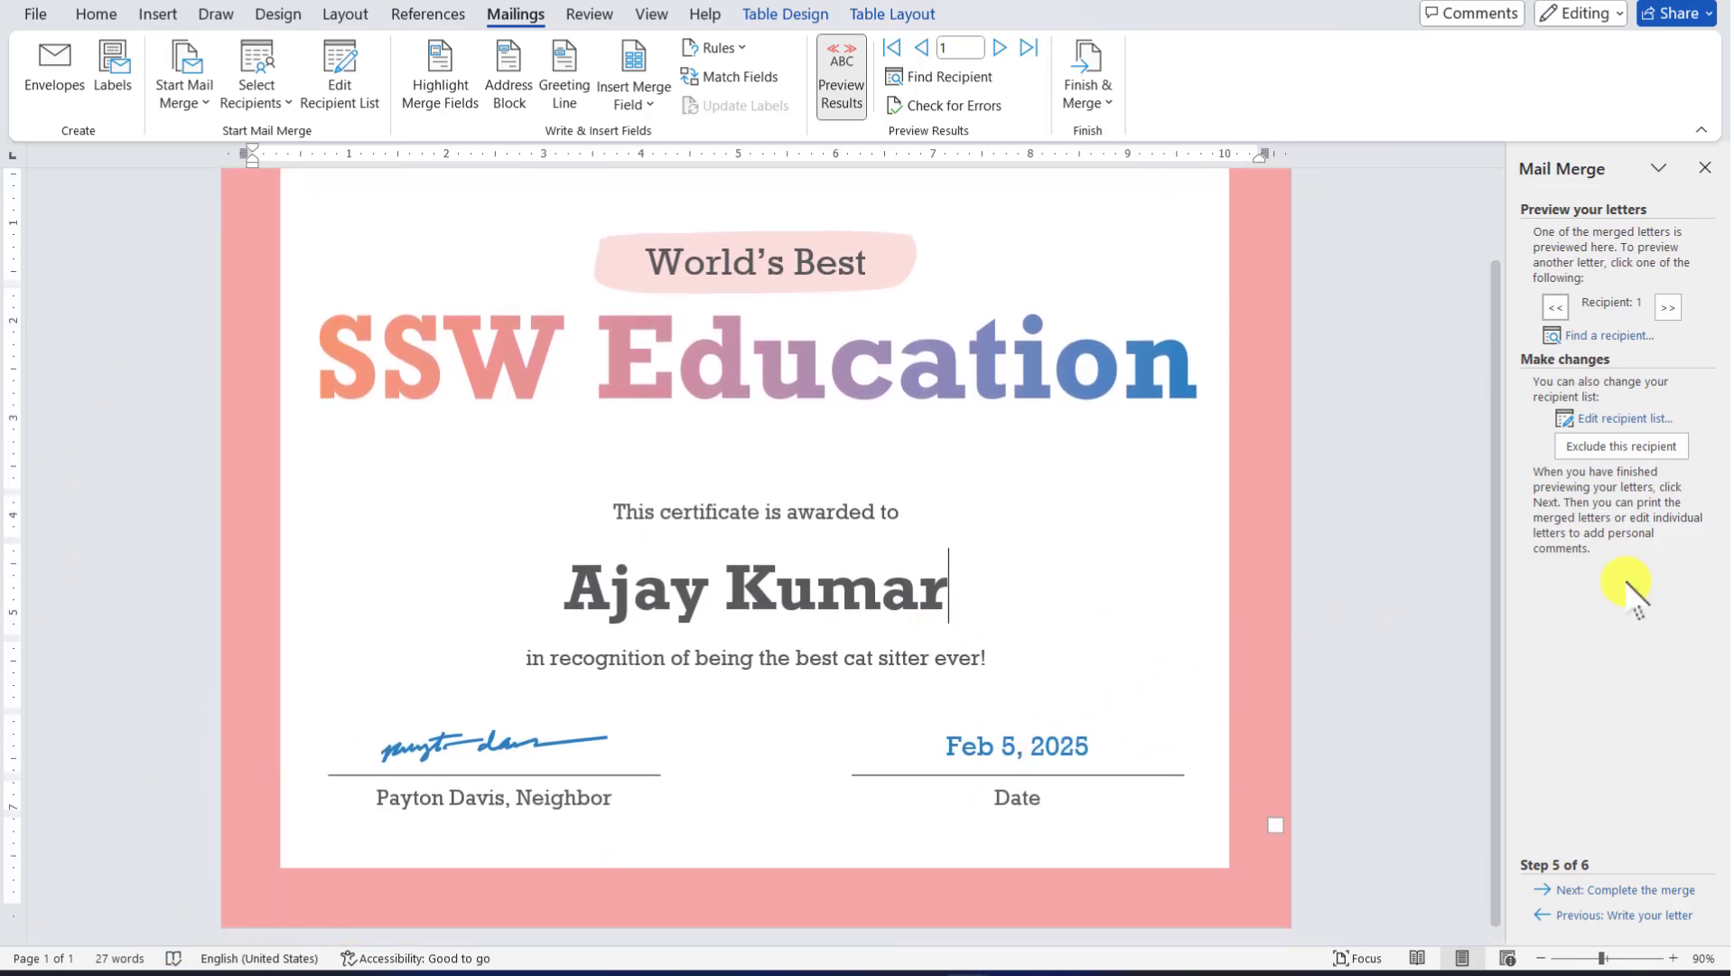
pyautogui.click(1667, 307)
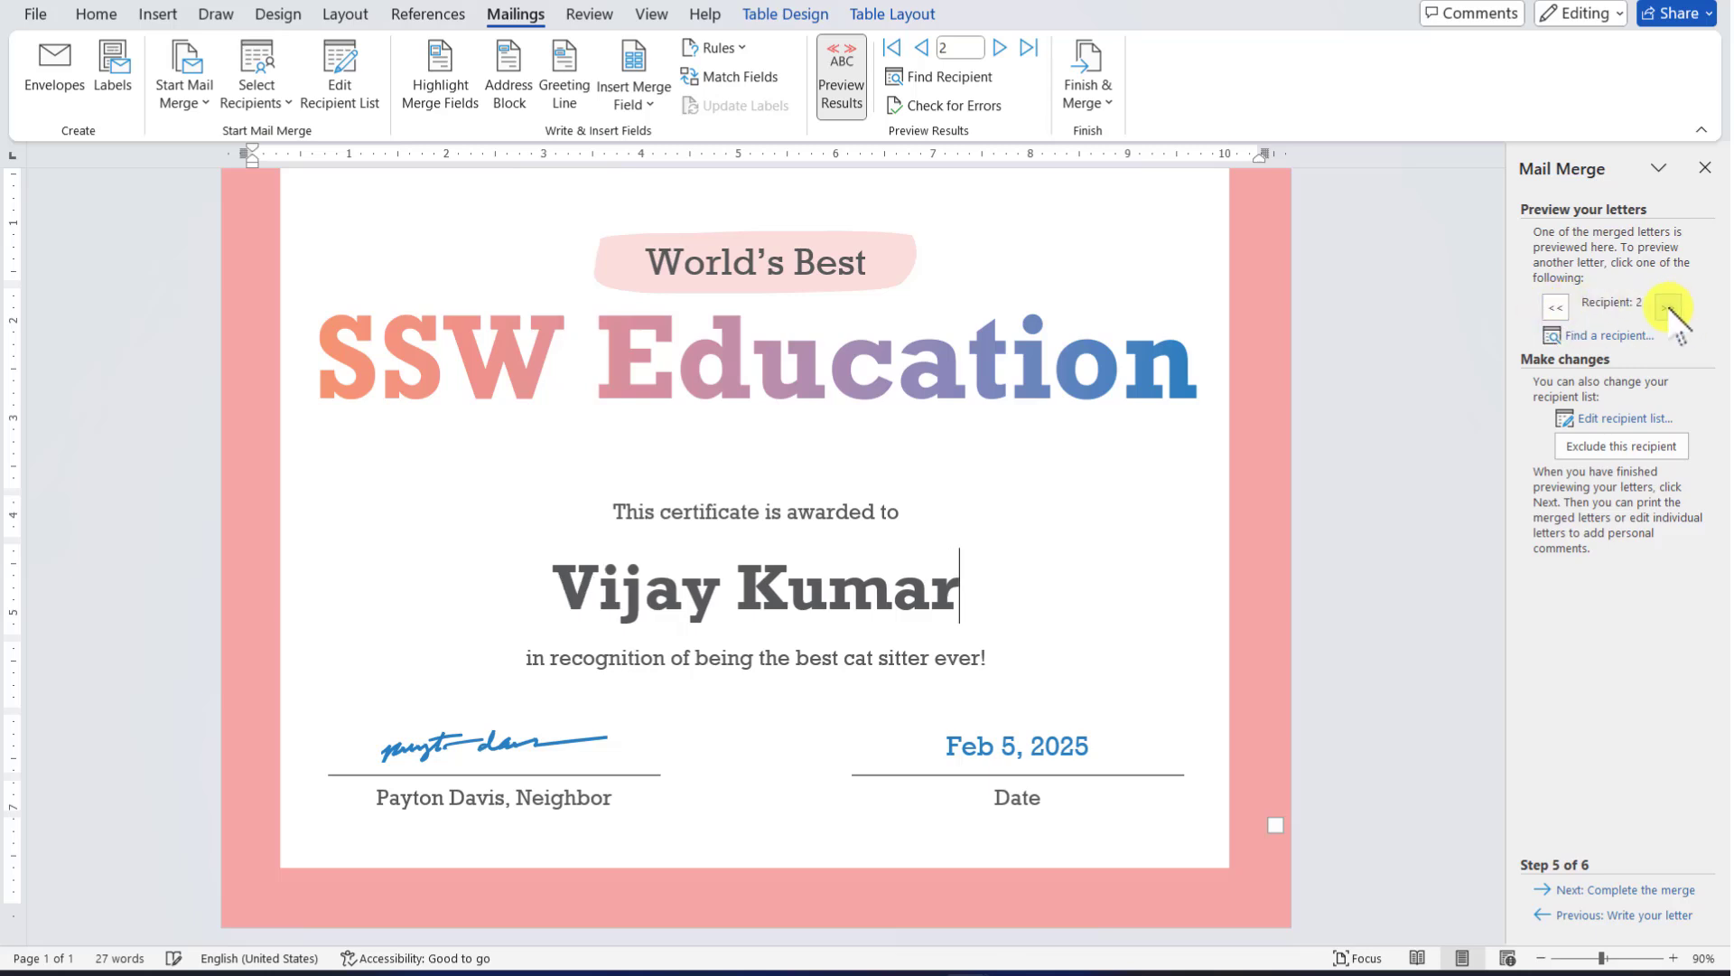
pyautogui.click(1668, 307)
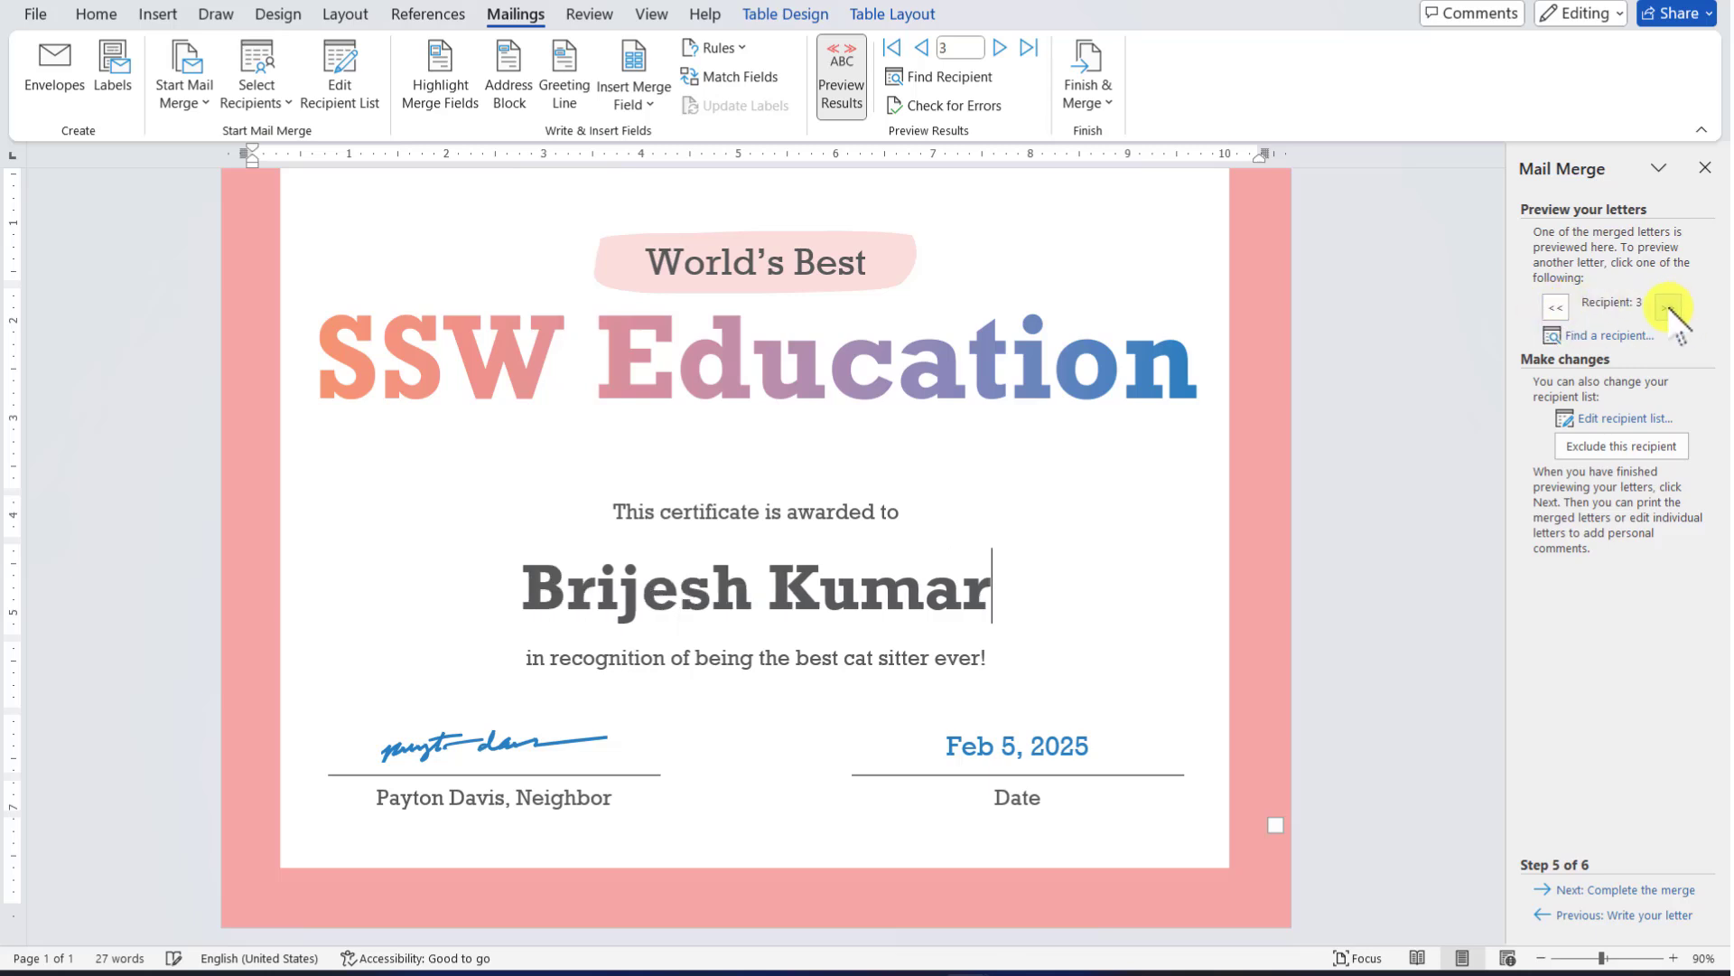
pyautogui.click(1667, 307)
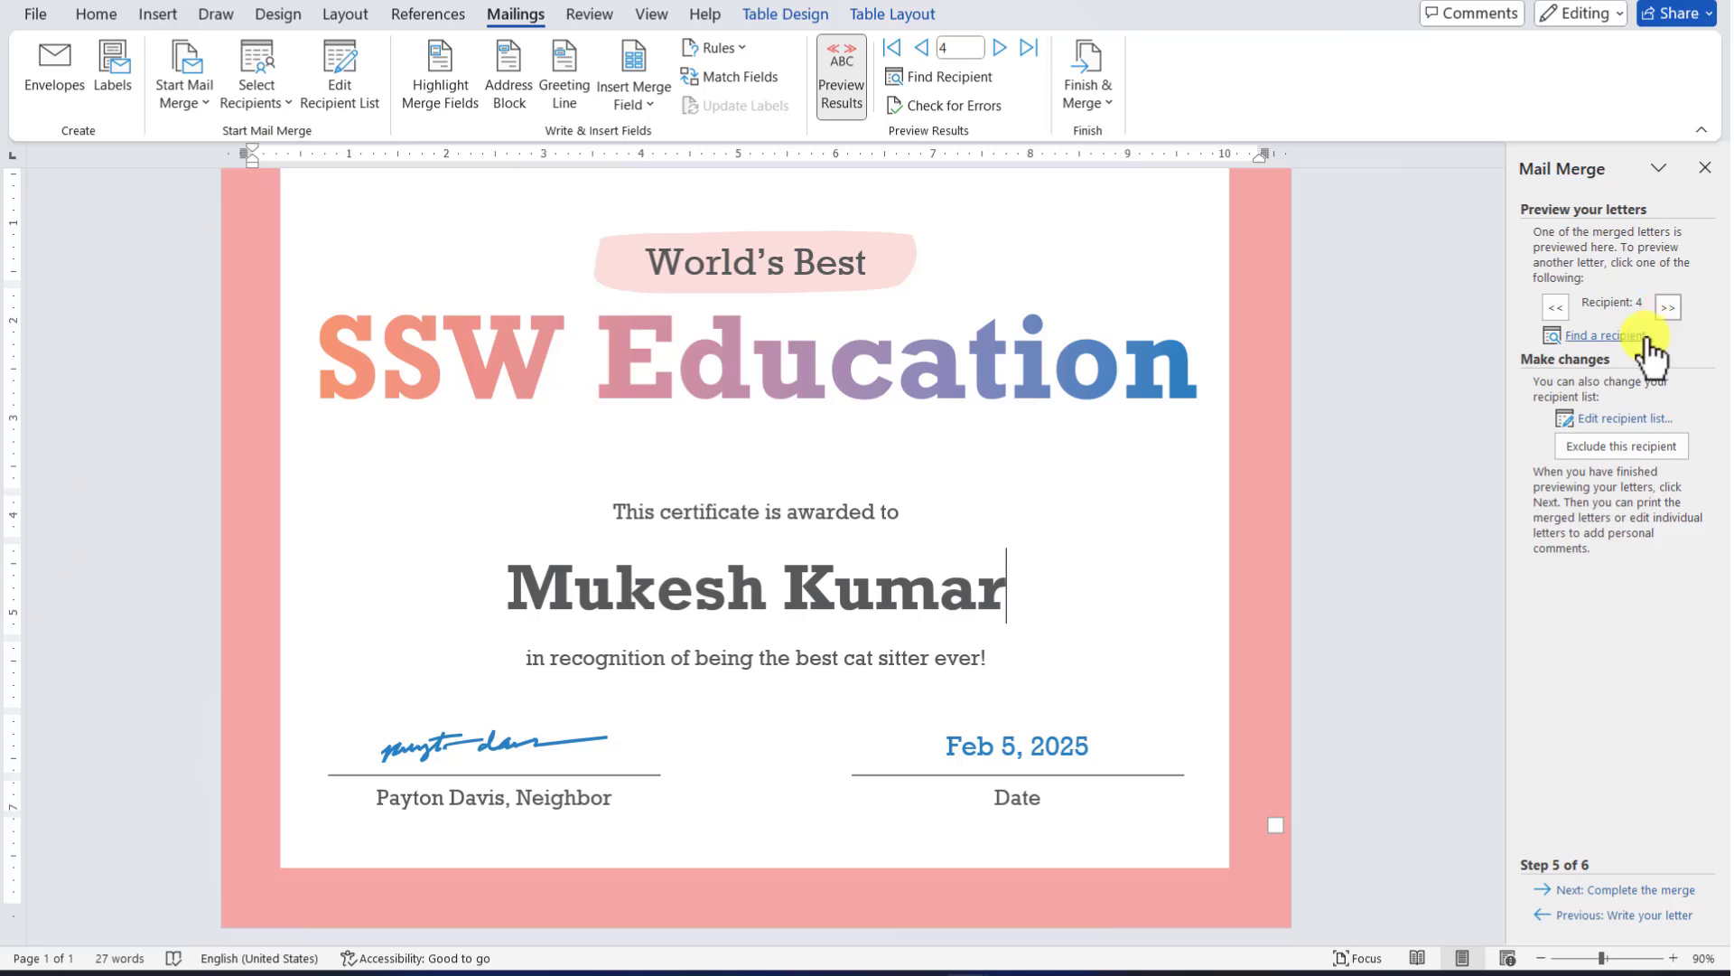
pyautogui.click(1556, 307)
pyautogui.click(1555, 307)
pyautogui.click(1555, 307)
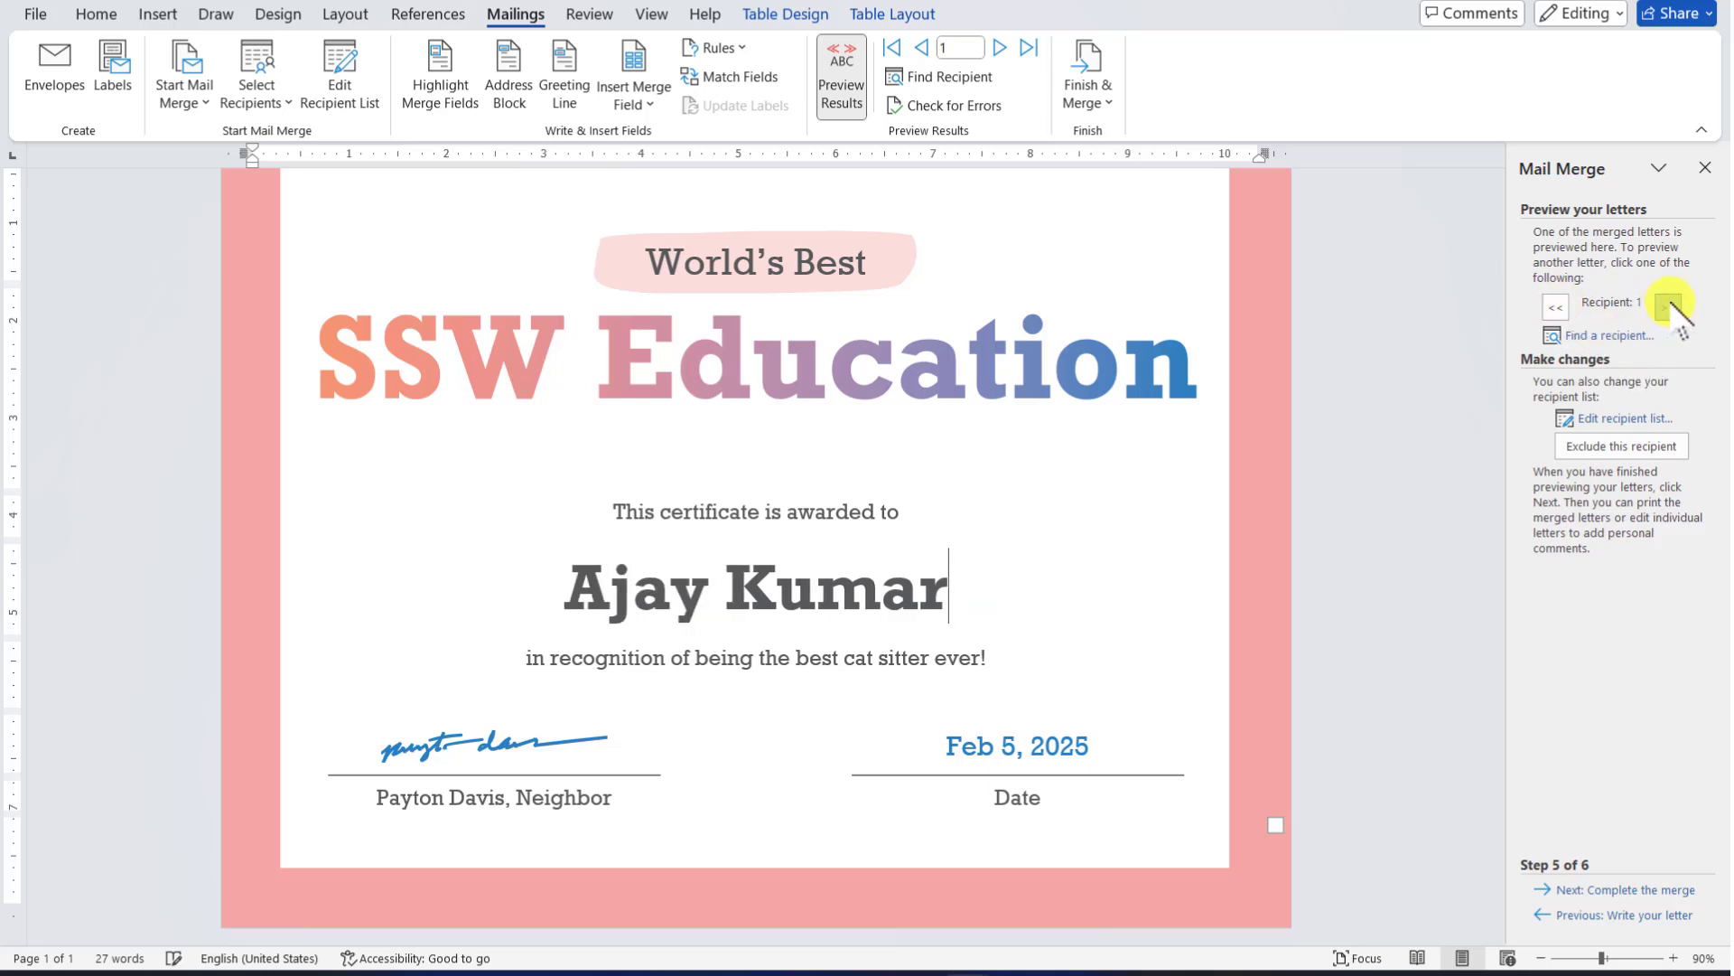
pyautogui.click(1668, 307)
pyautogui.click(1668, 307)
pyautogui.click(1668, 307)
pyautogui.click(1668, 307)
pyautogui.click(1555, 307)
pyautogui.click(1556, 307)
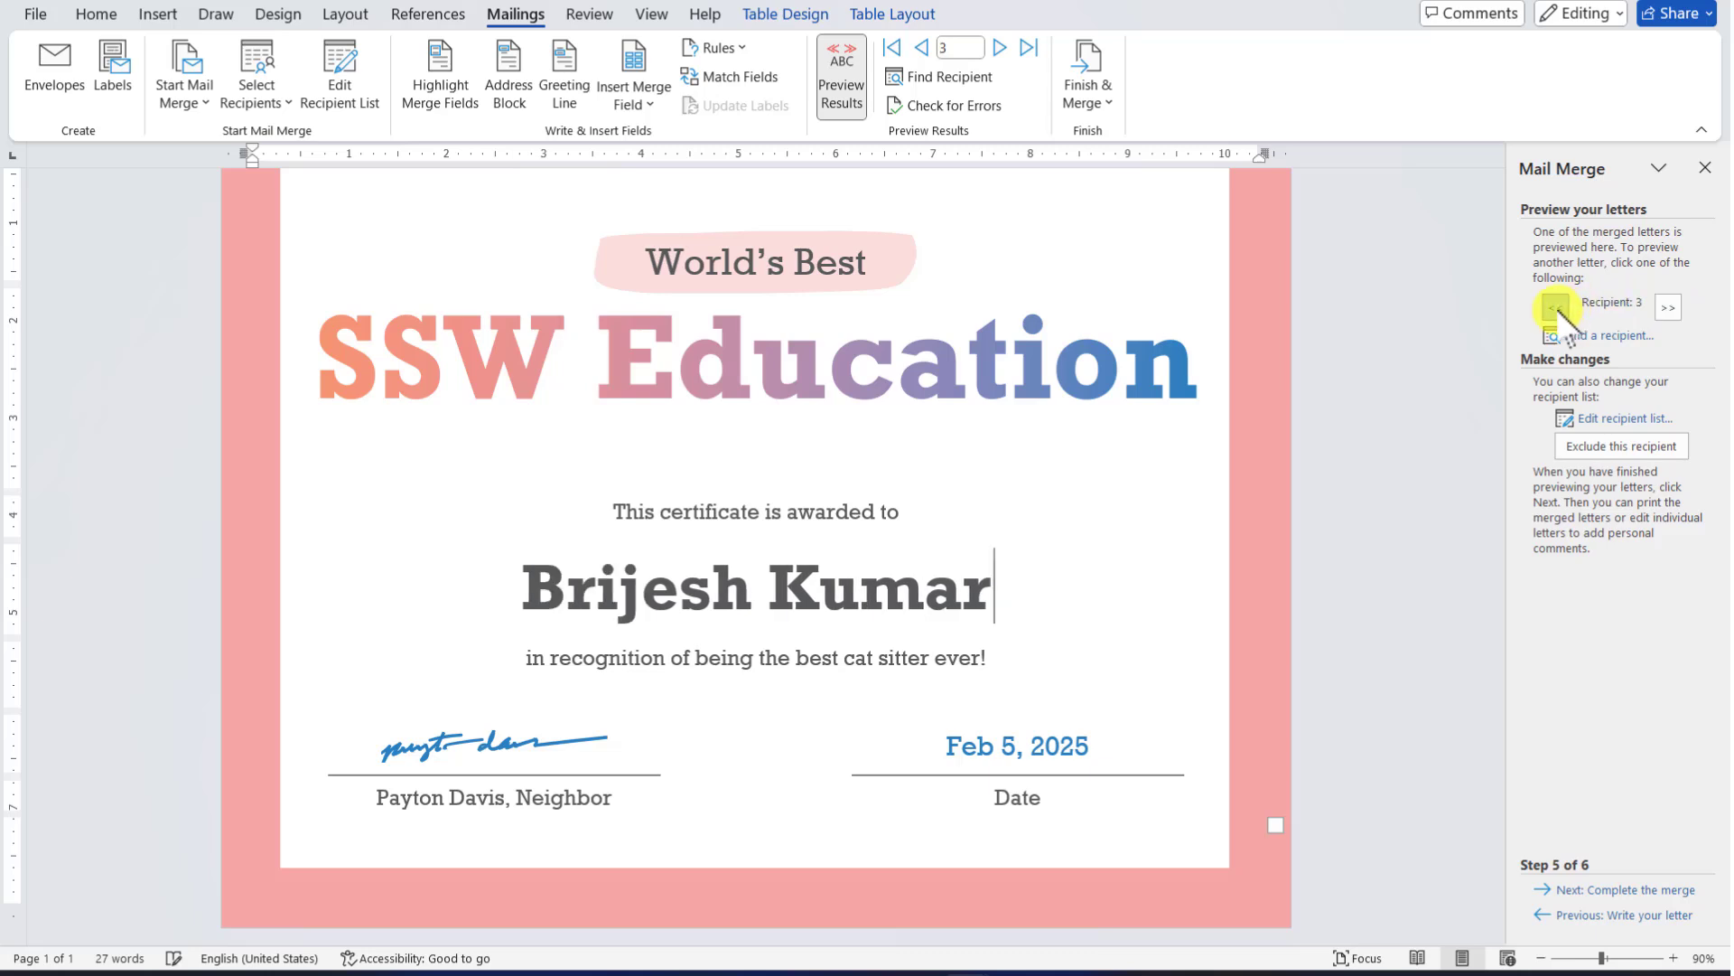
pyautogui.click(1556, 307)
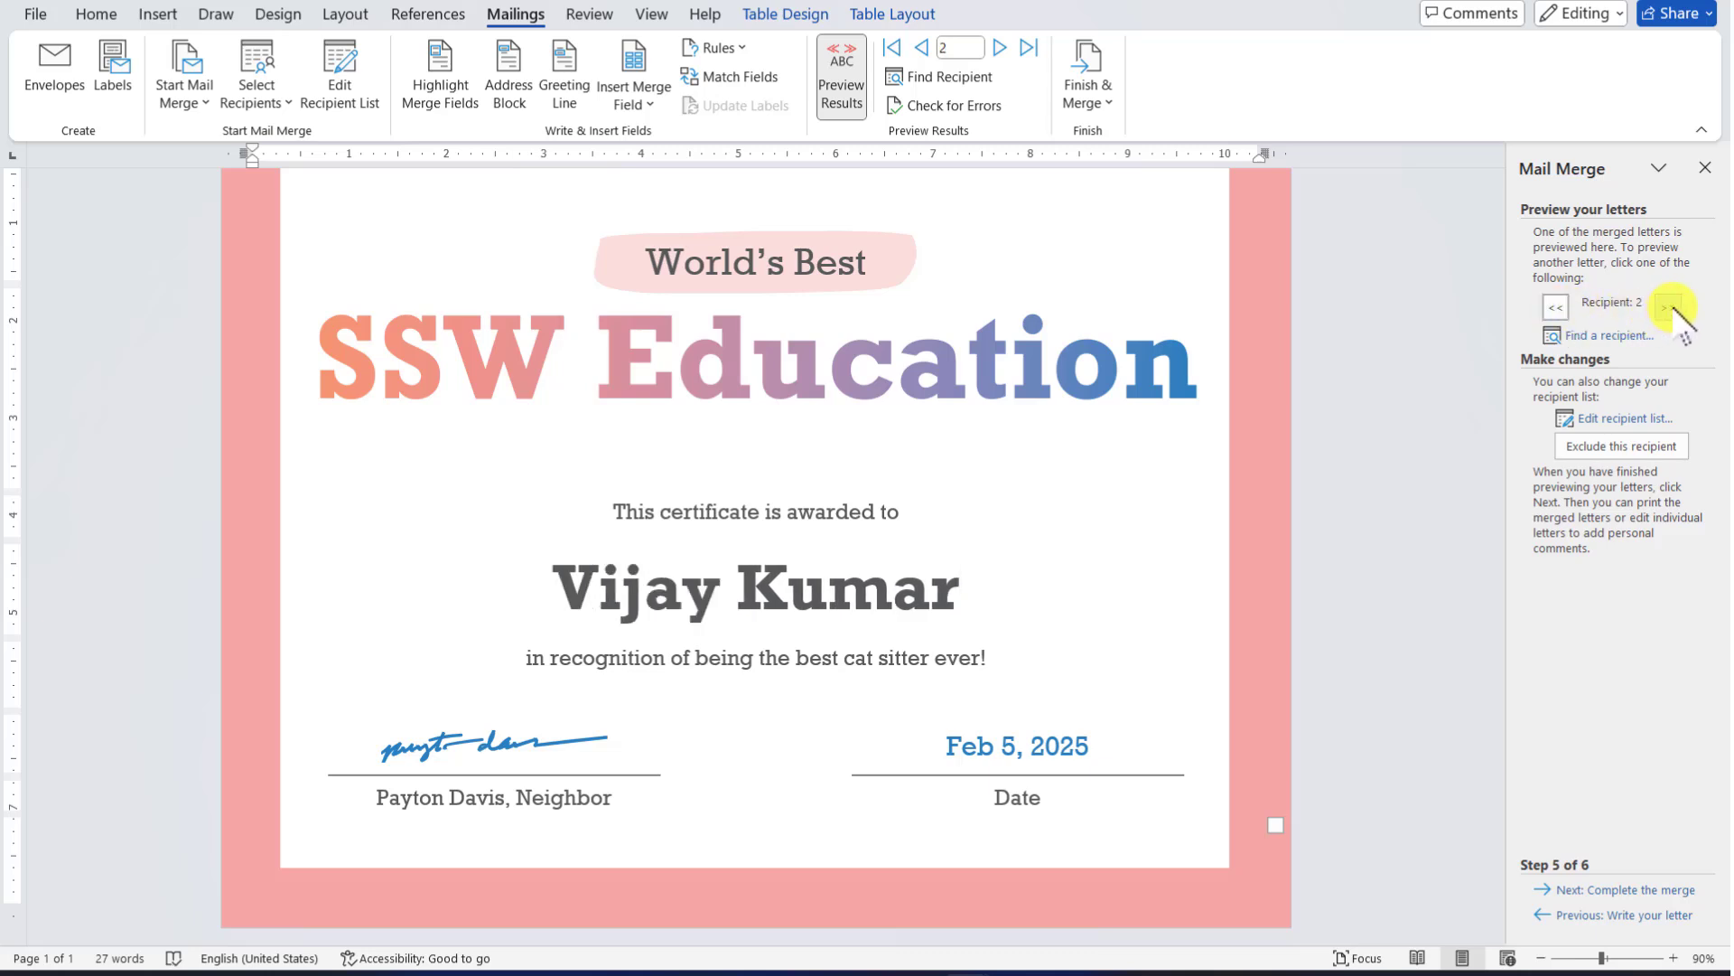
pyautogui.click(1668, 308)
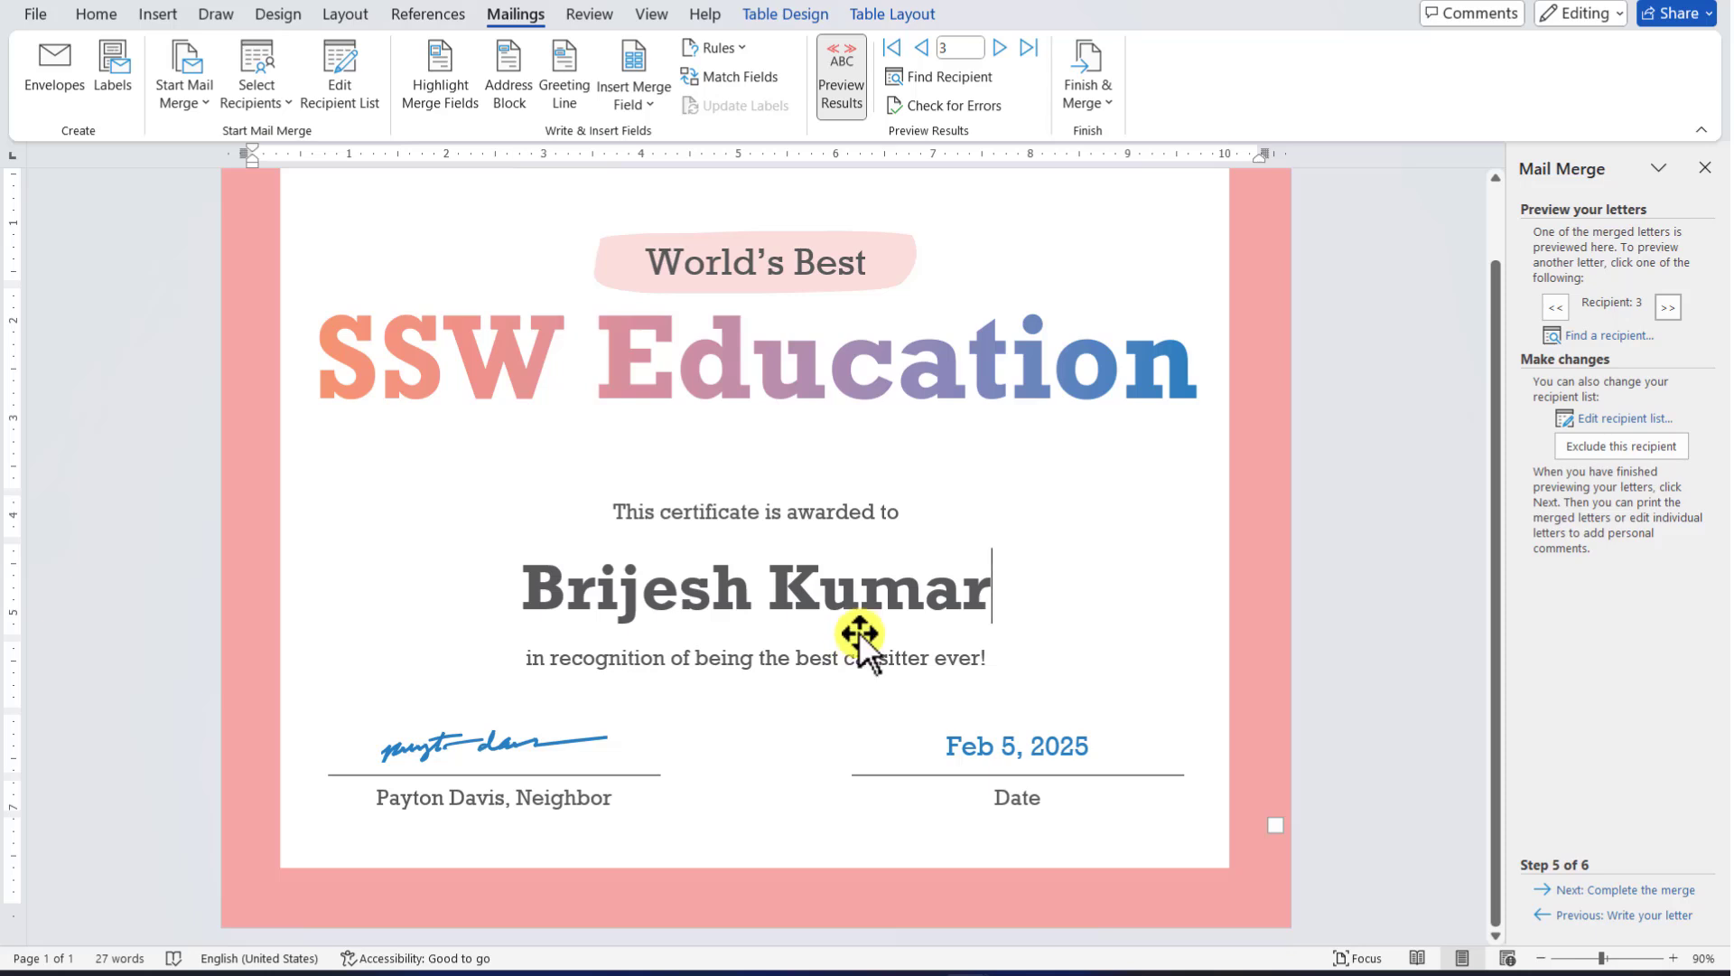
# Complete the merge on record 5 and review the print options (current record, range) without printing
pyautogui.click(1622, 891)
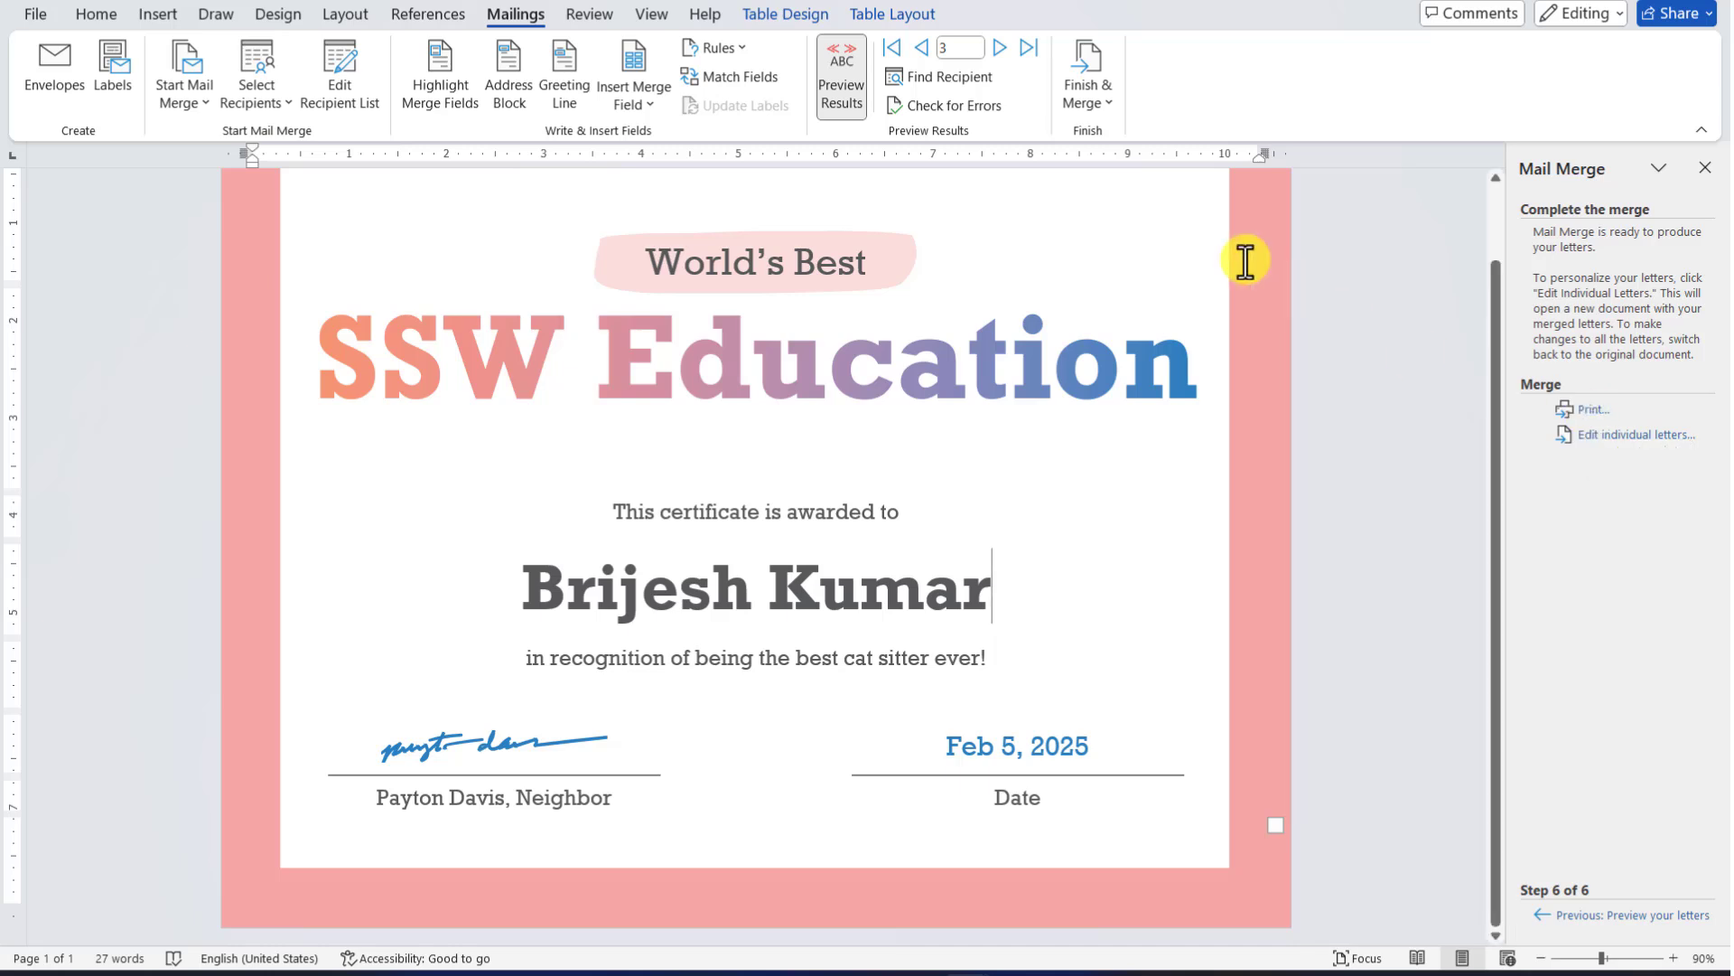
pyautogui.click(999, 47)
pyautogui.click(999, 47)
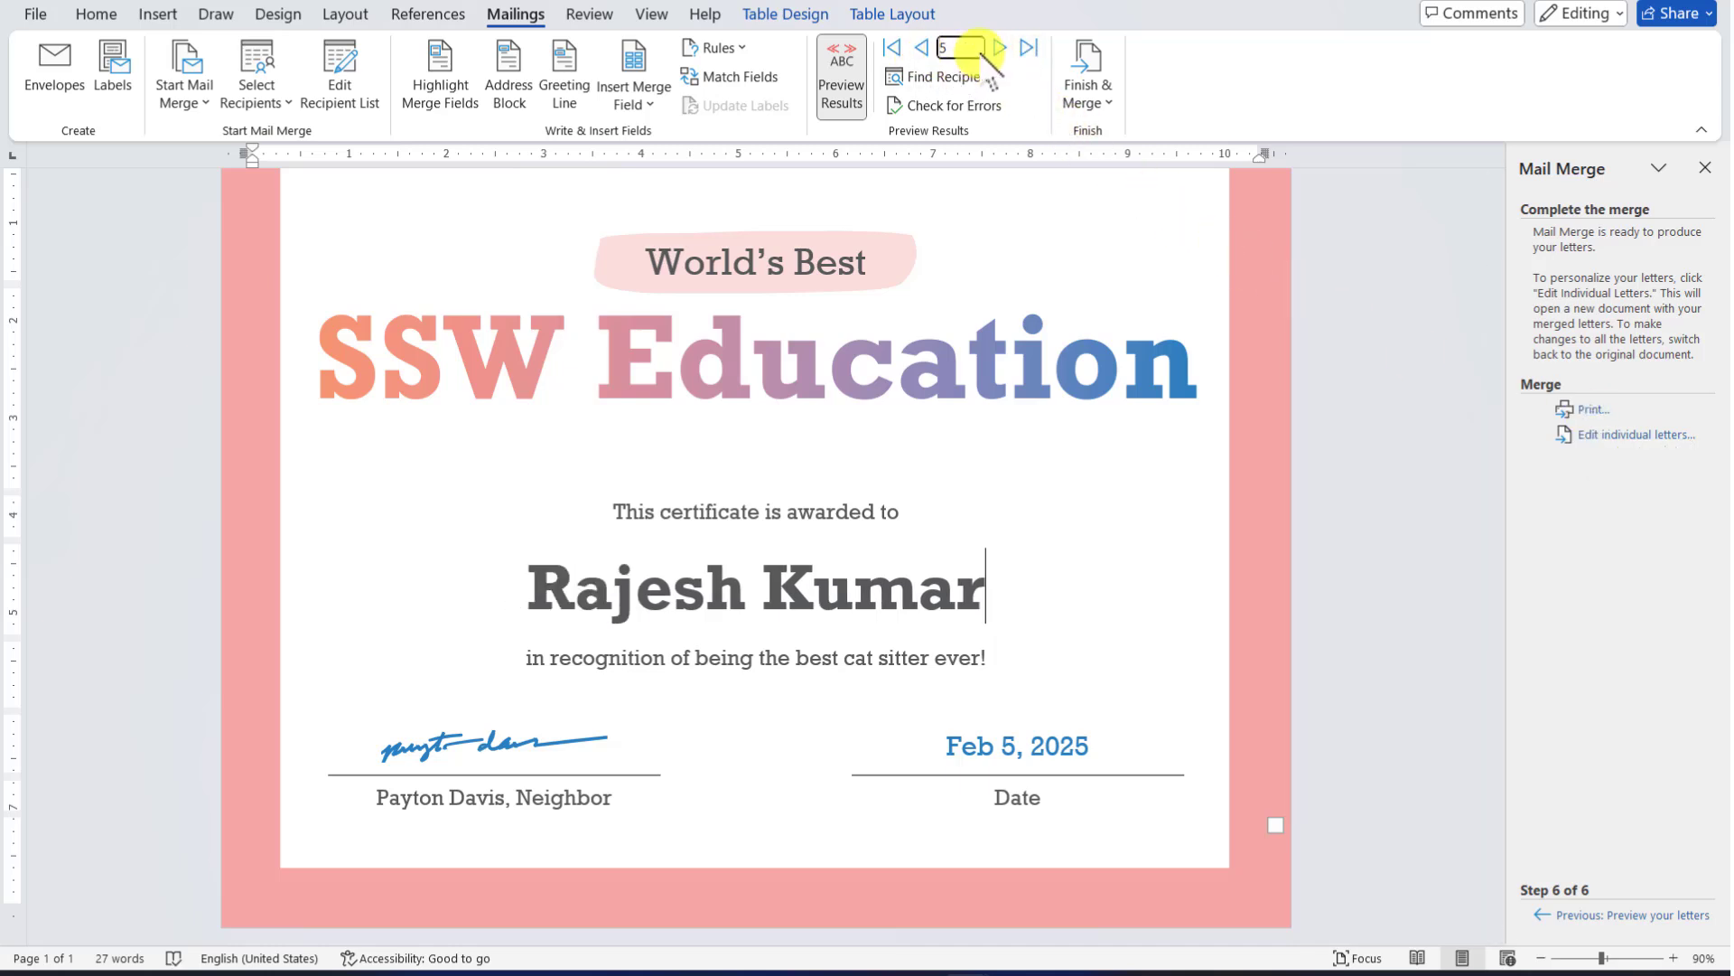
pyautogui.click(1587, 414)
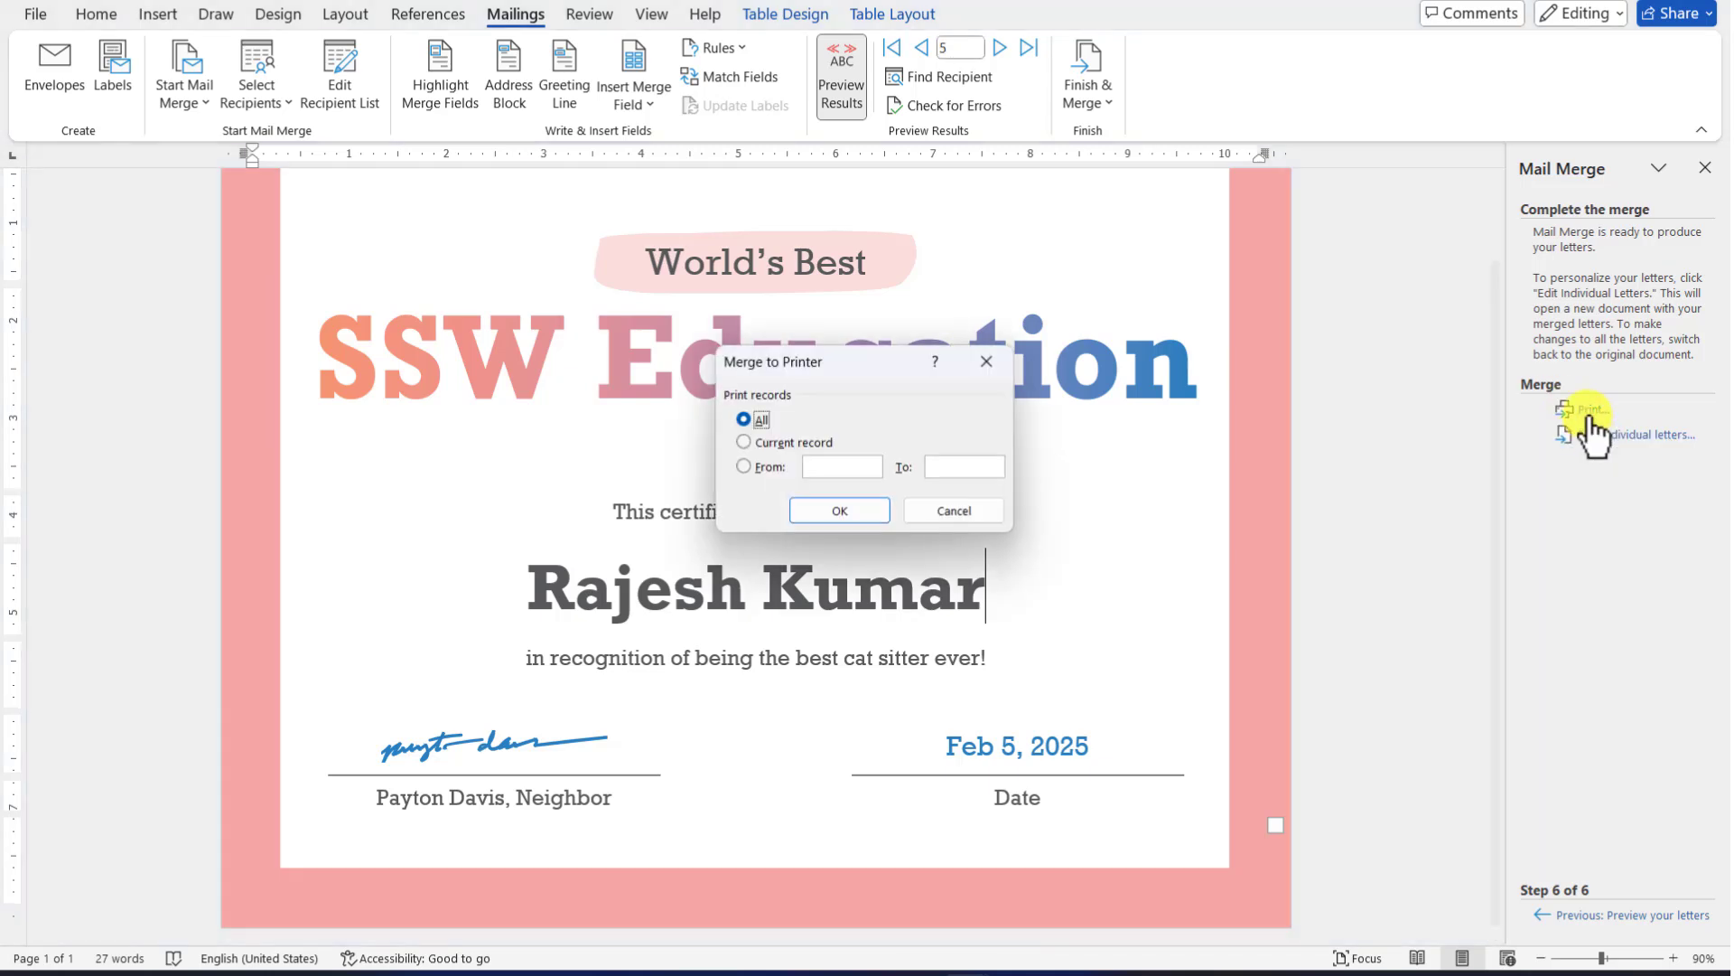
pyautogui.click(773, 442)
pyautogui.moveTo(825, 357); pyautogui.dragTo(1260, 383)
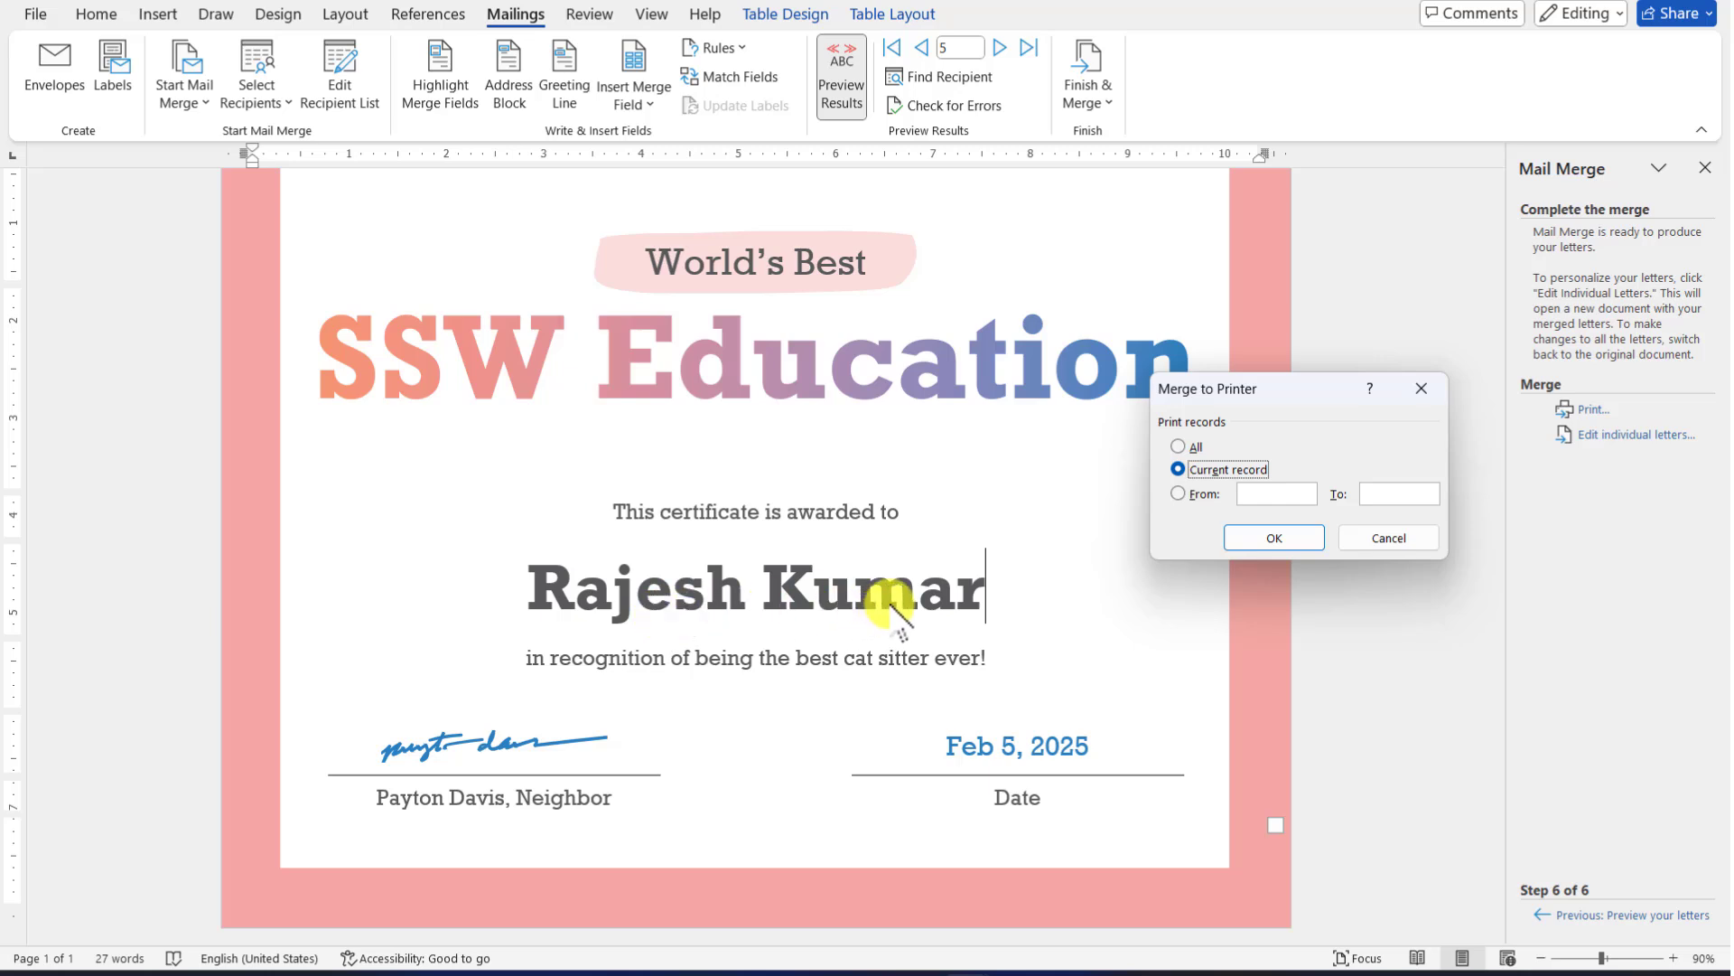
pyautogui.click(1211, 495)
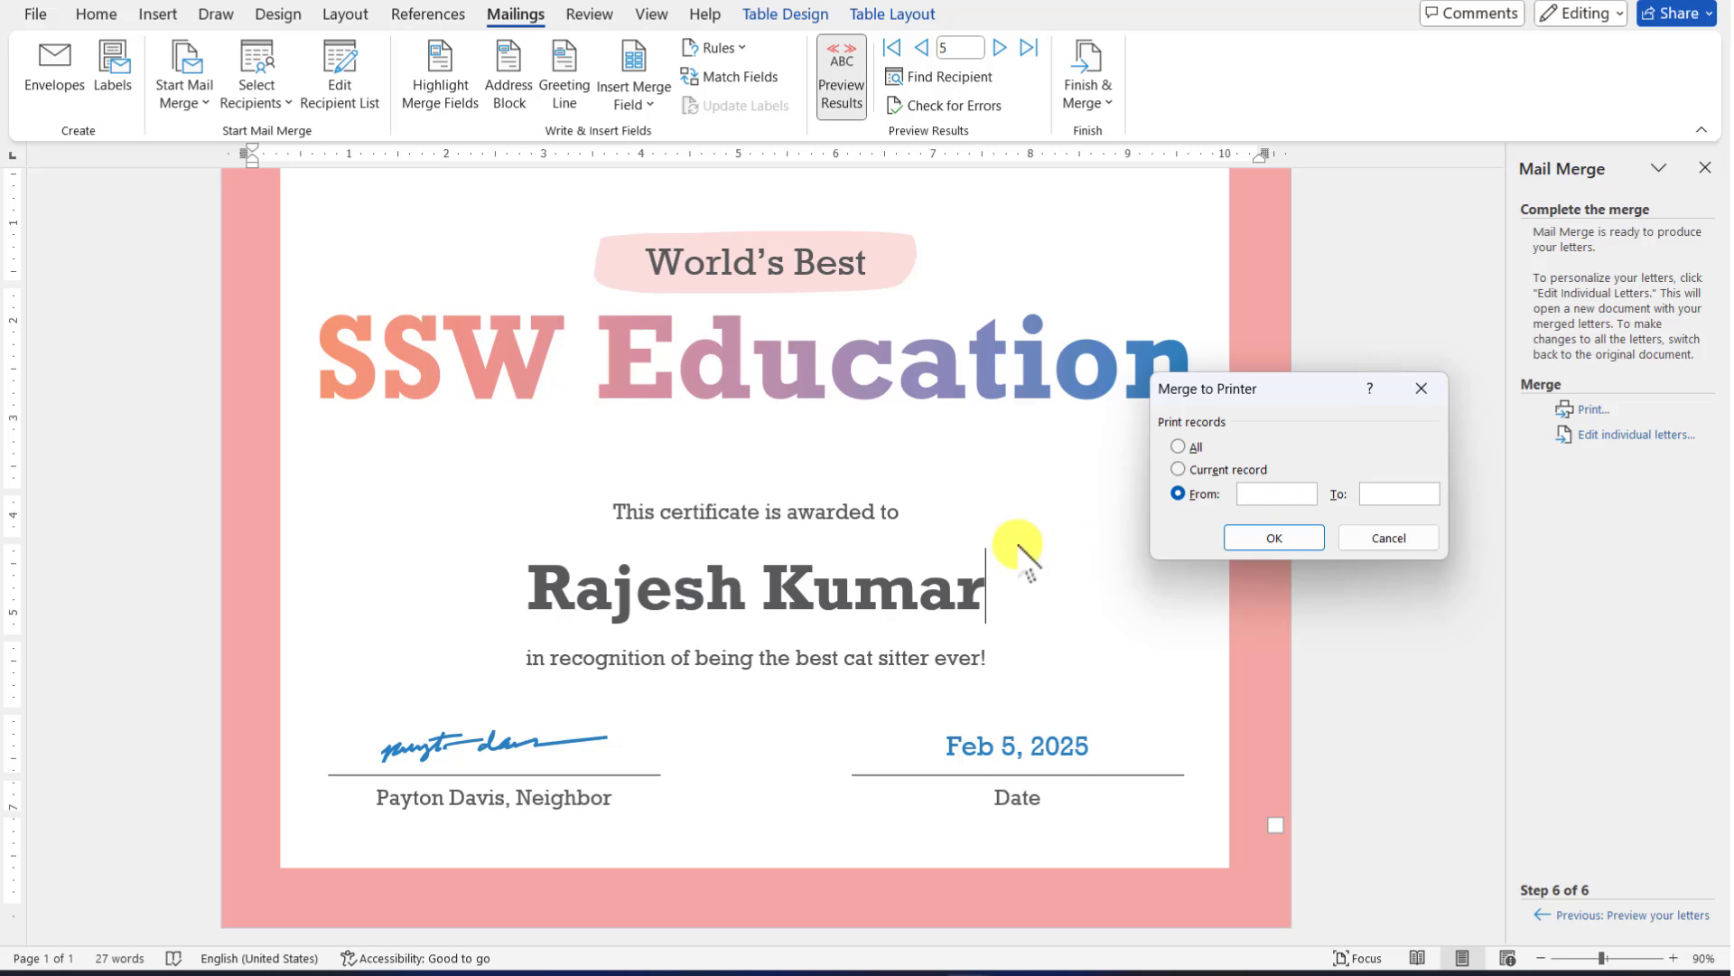
pyautogui.click(1392, 538)
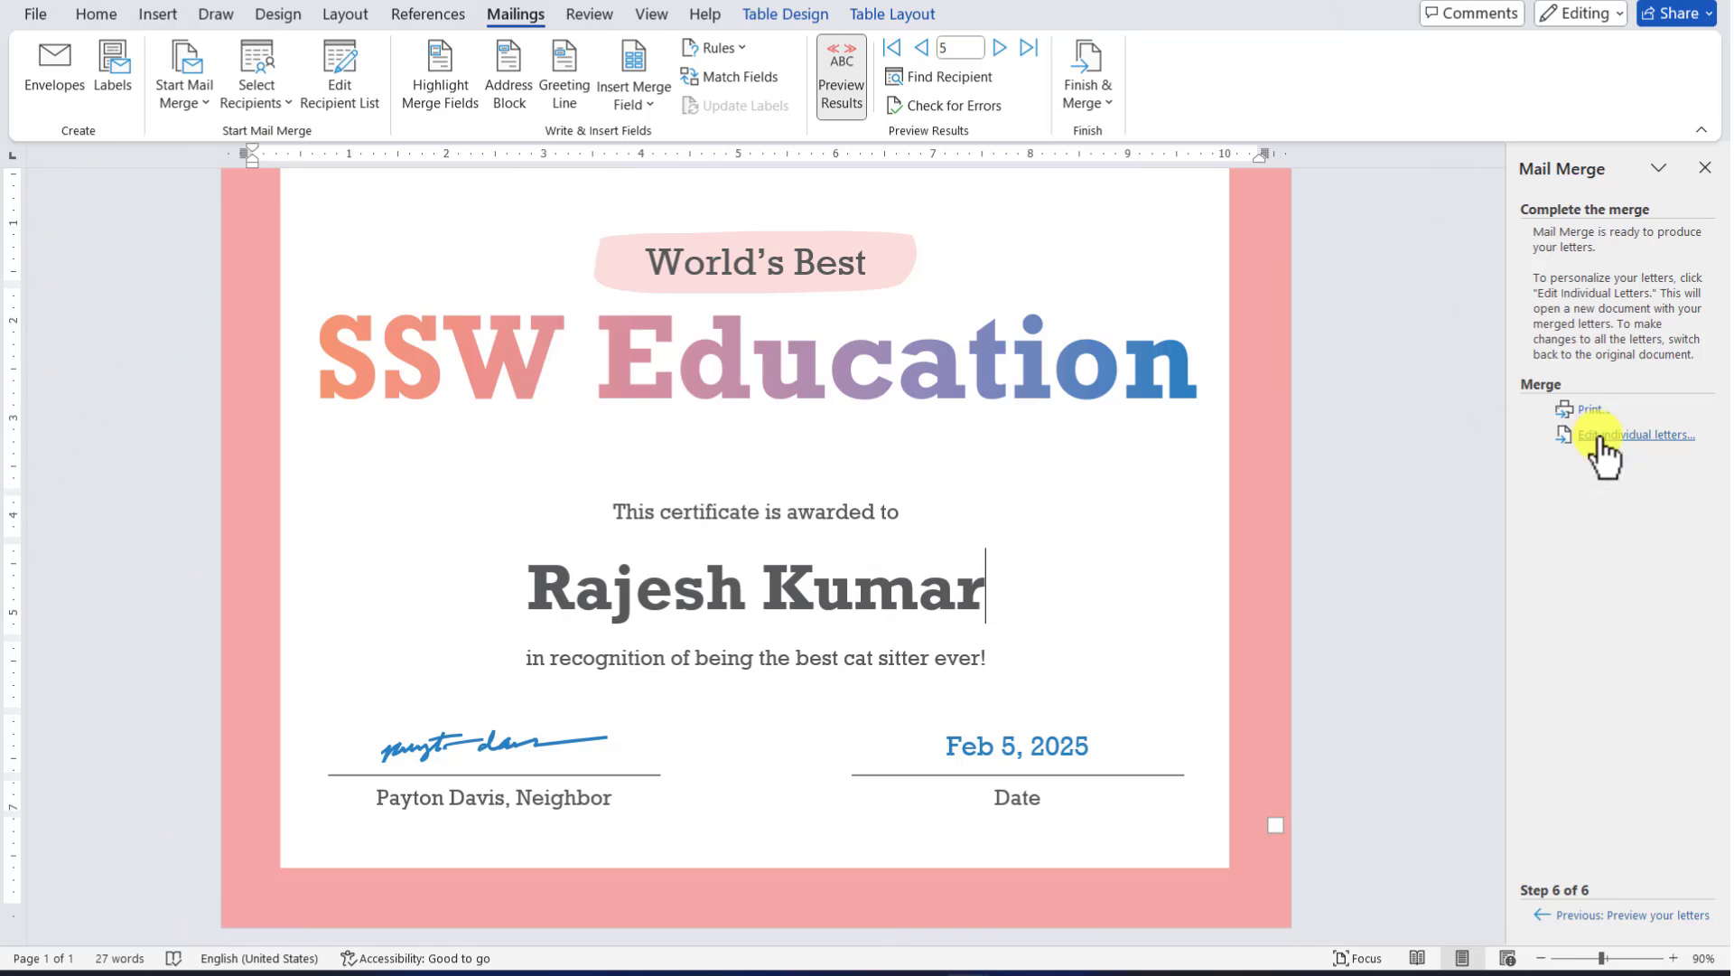
# Merge all five recipients into a new document and scroll through the five named certificates
pyautogui.click(1602, 441)
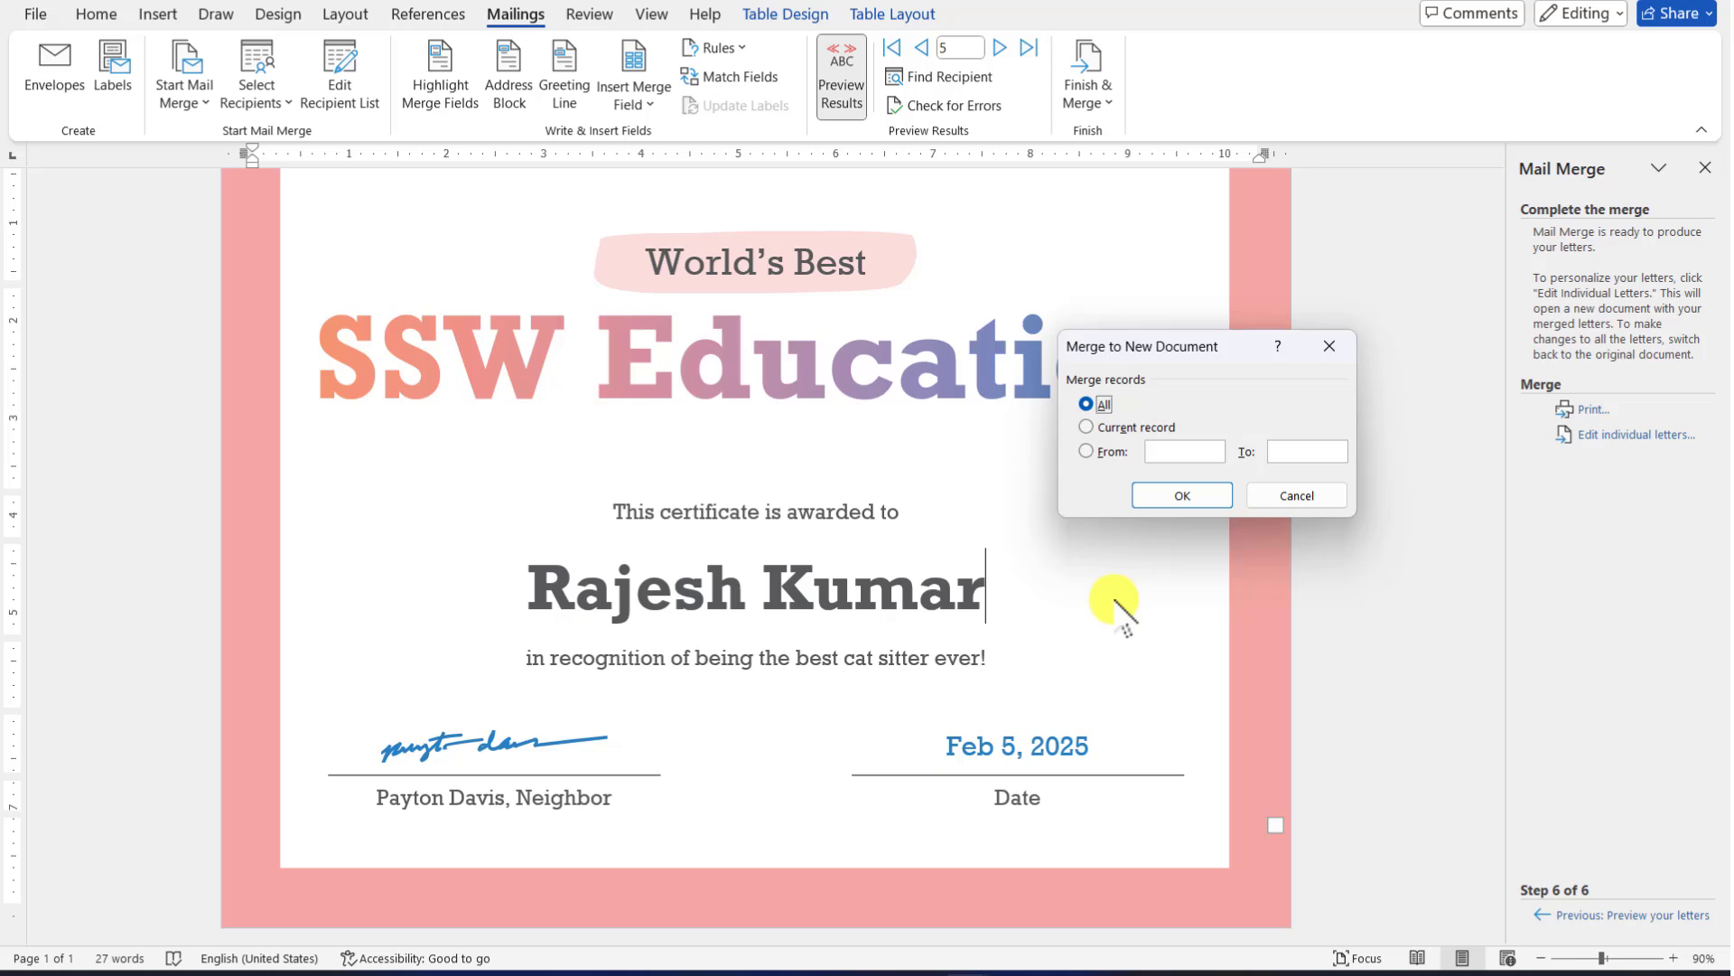
pyautogui.click(1174, 495)
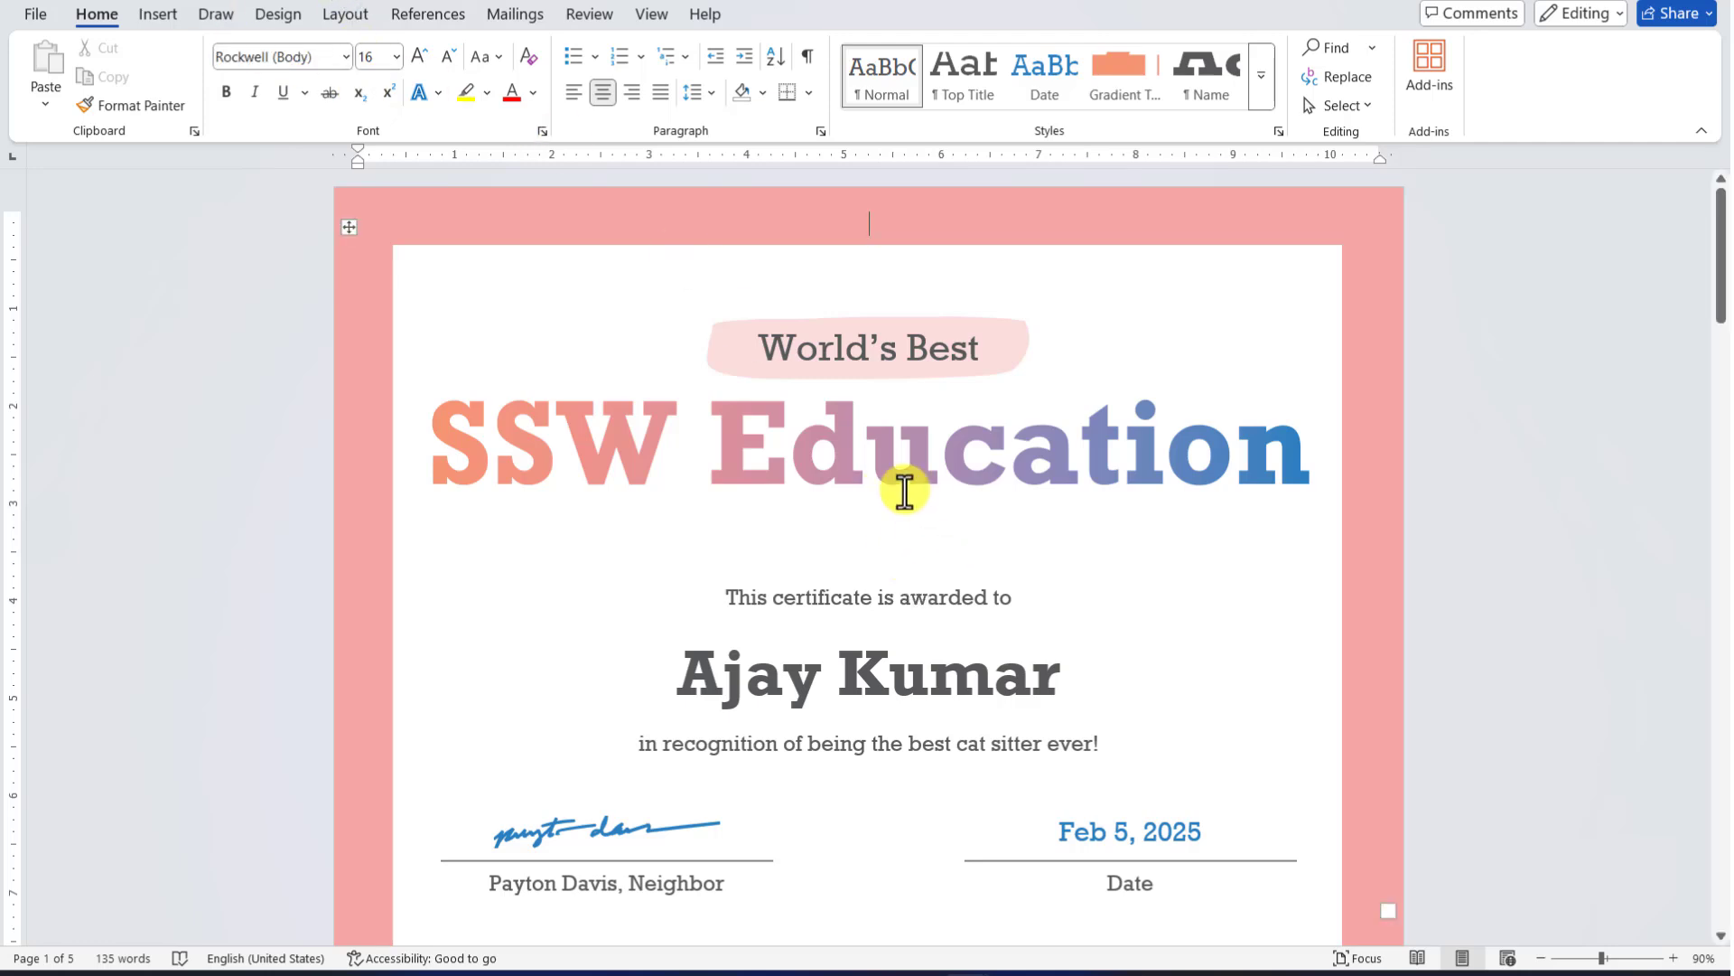
pyautogui.keyDown('ctrl'); pyautogui.scroll(-1, 903, 489); pyautogui.keyUp('ctrl')
pyautogui.keyDown('ctrl'); pyautogui.scroll(-6, 904, 489); pyautogui.keyUp('ctrl')
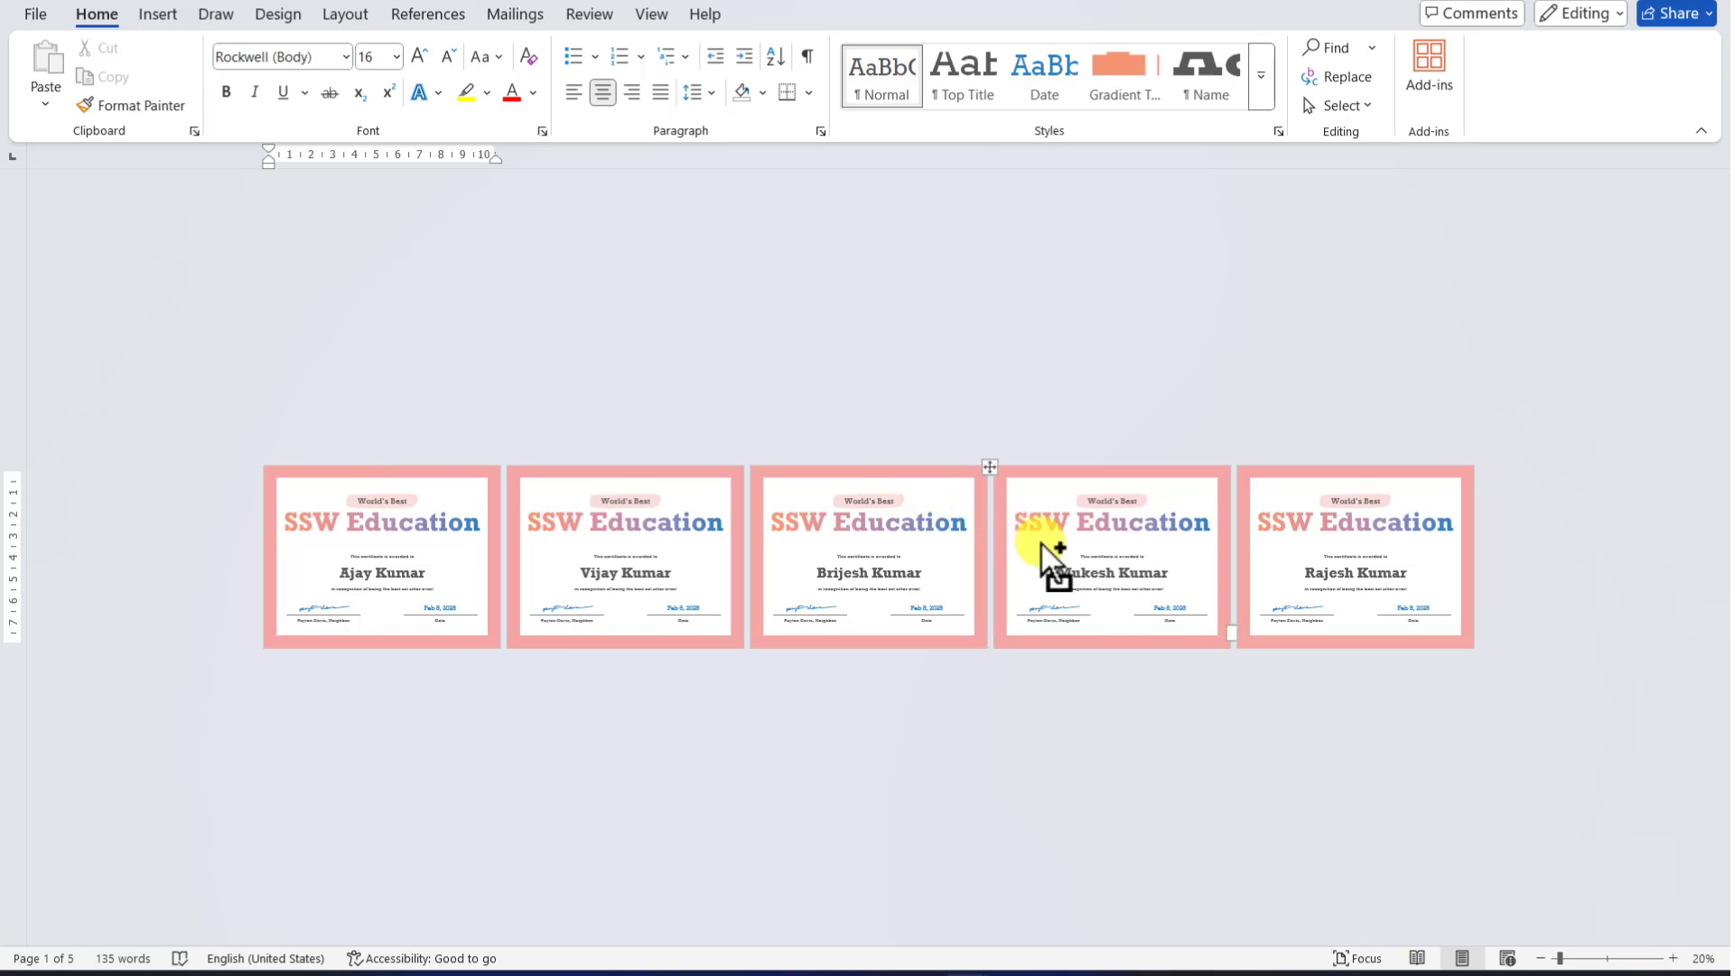
pyautogui.keyDown('ctrl'); pyautogui.scroll(2, 1043, 542); pyautogui.keyUp('ctrl')
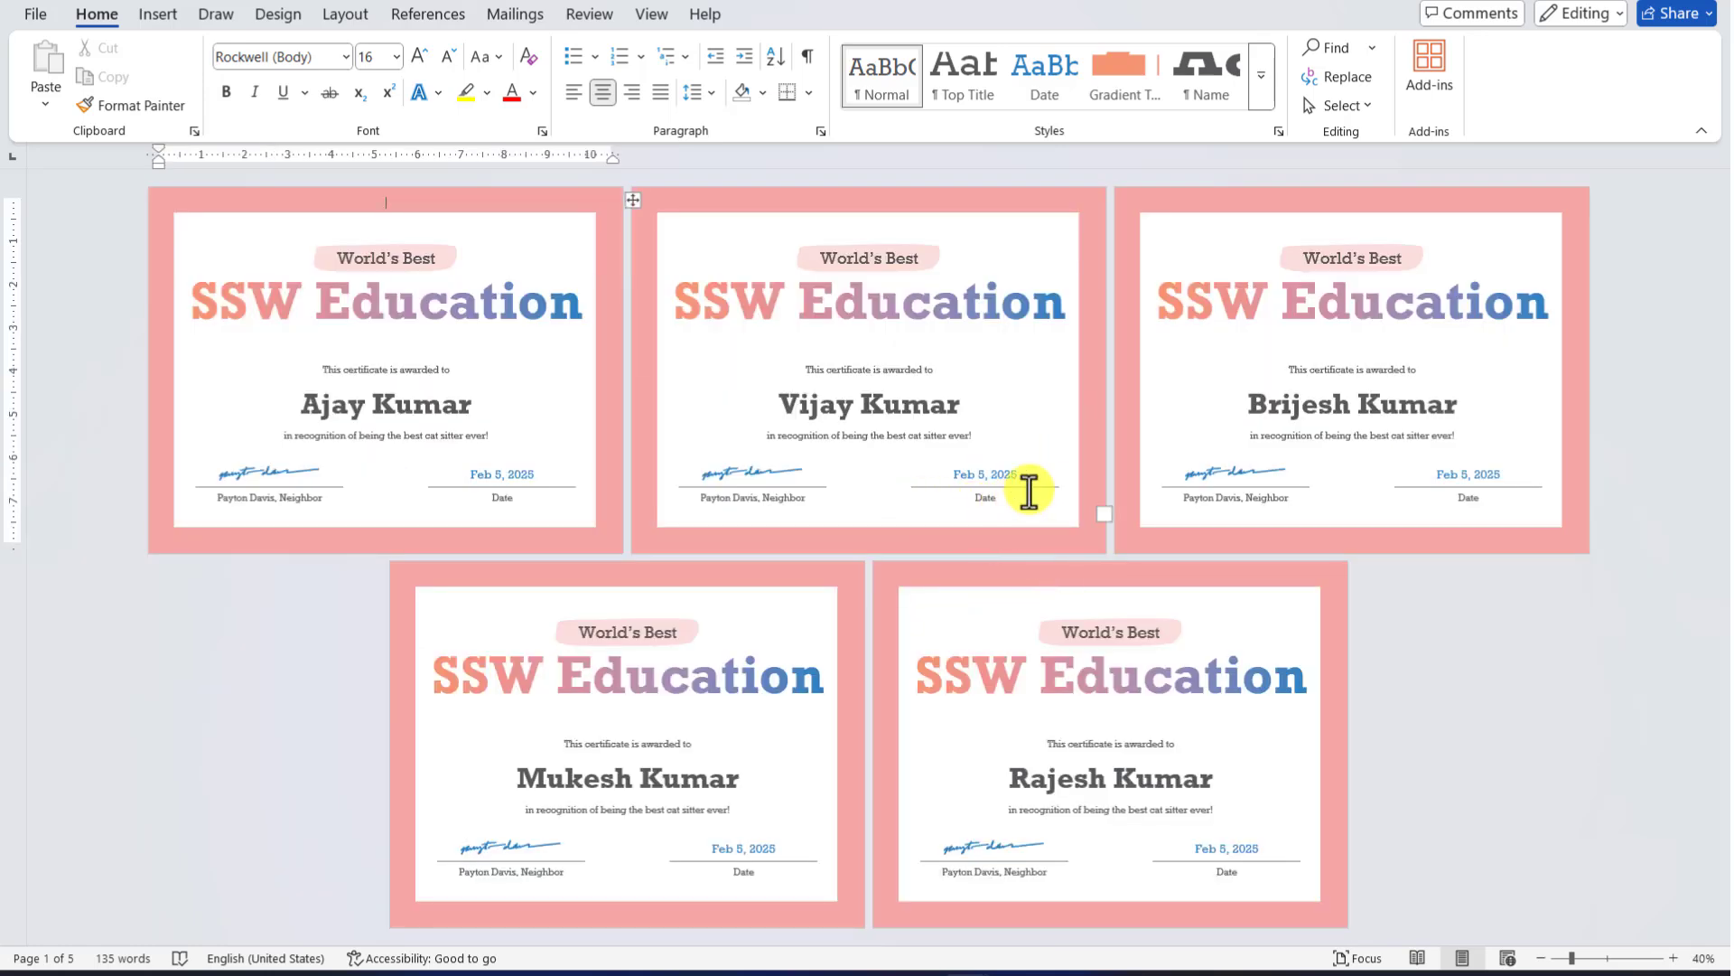